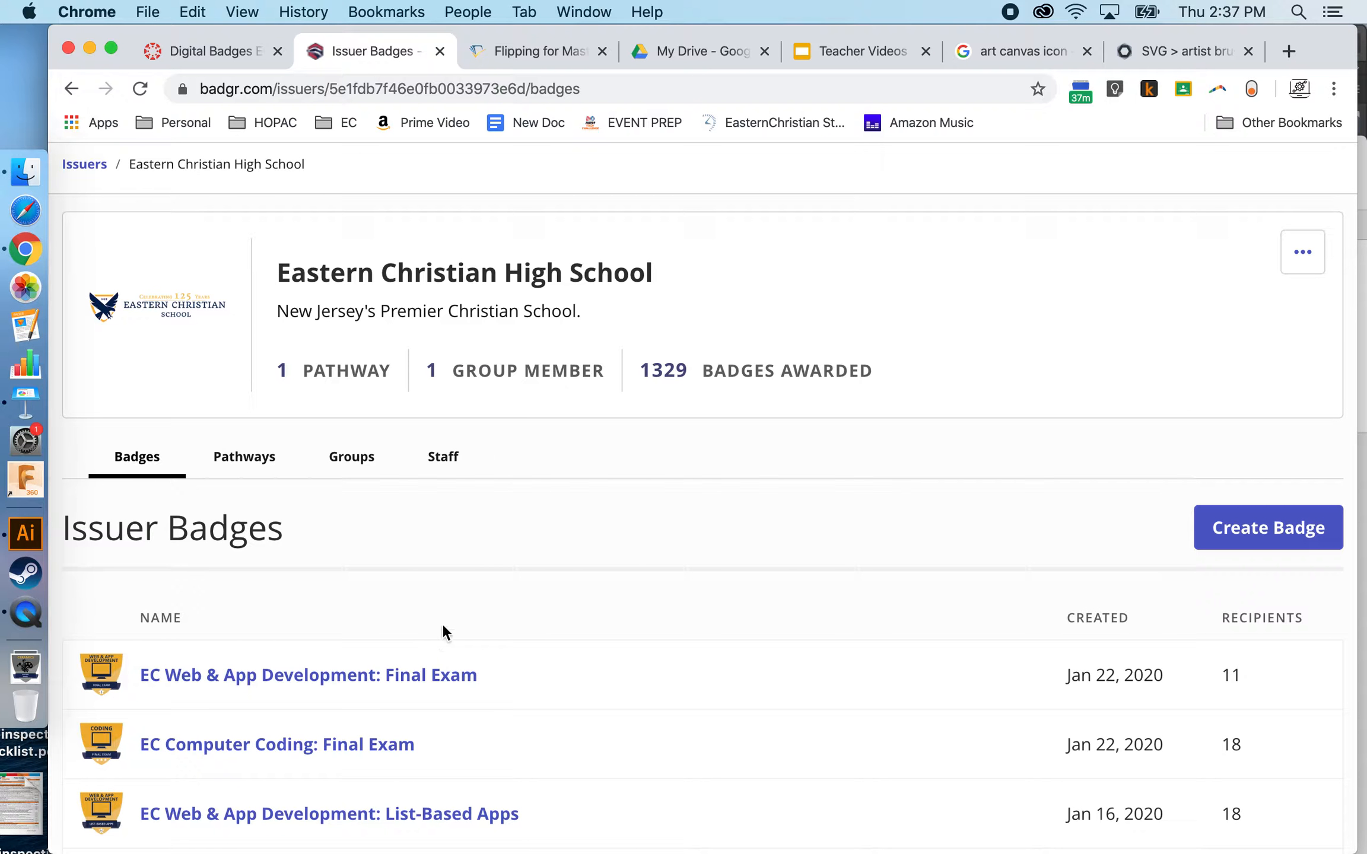
Open the Canvas LTI integration details from the Badgr account's app integrations
{"action": "scroll", "coordinate": [582, 573], "scroll_direction": "up", "scroll_amount": 3}
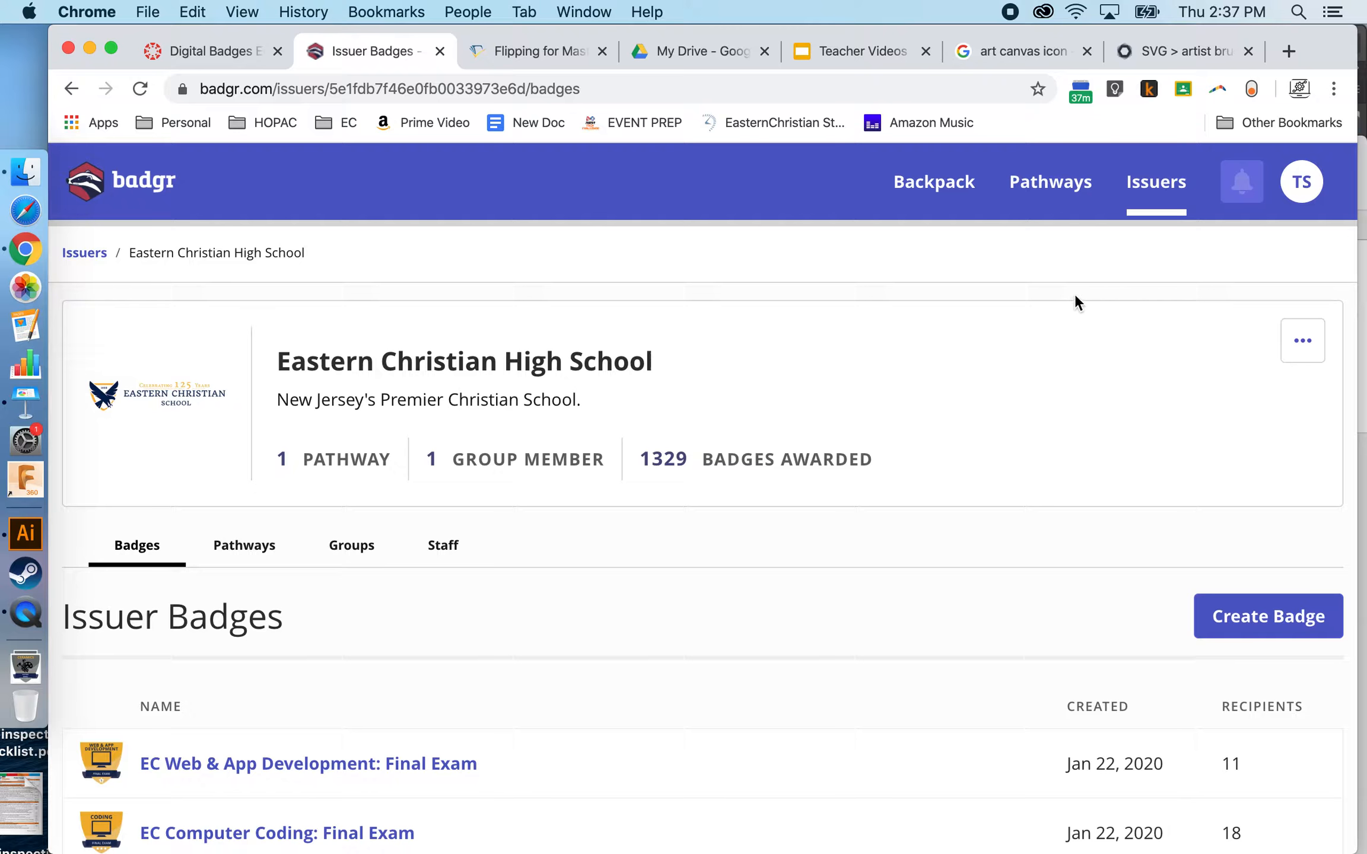
{"action": "left_click", "coordinate": [1306, 188]}
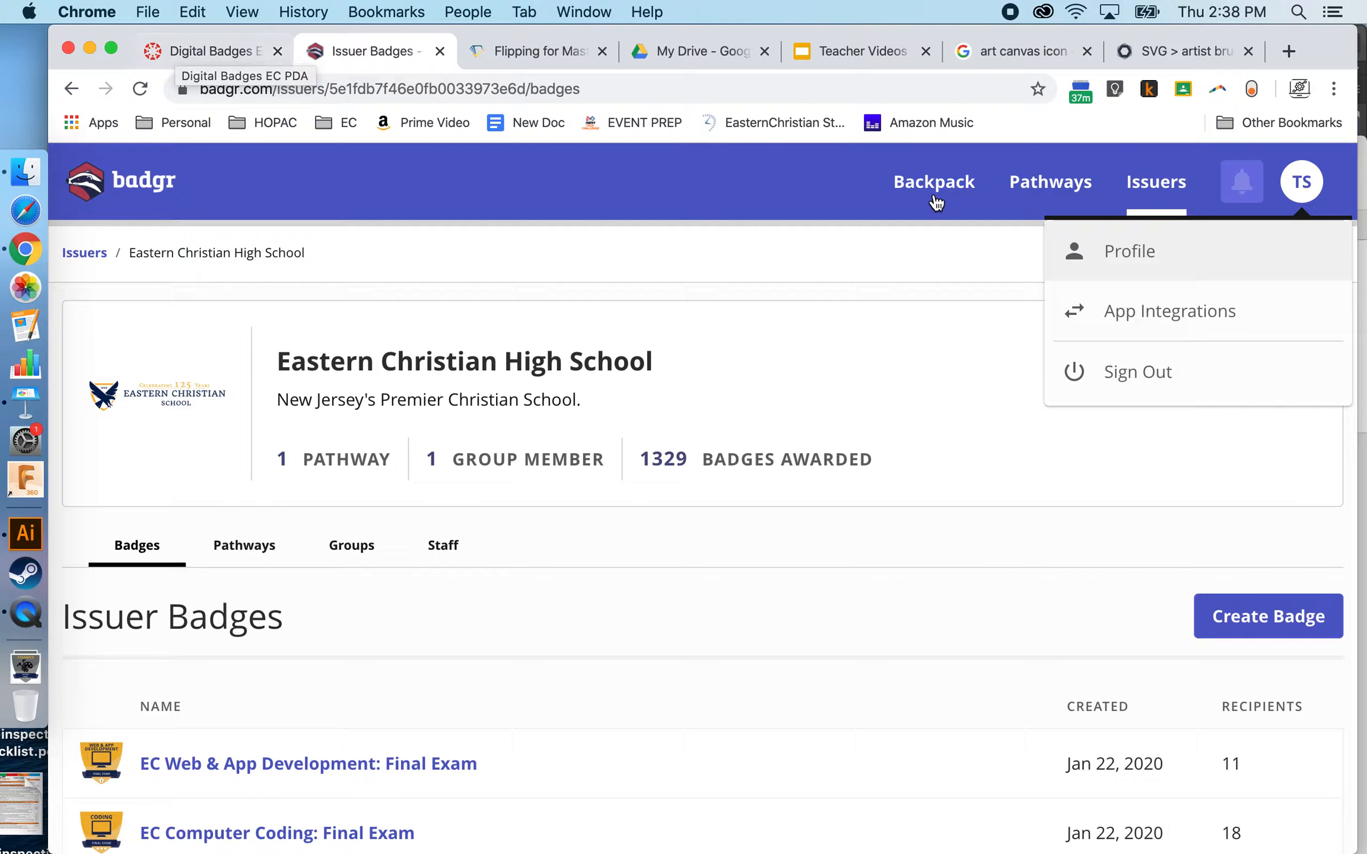
{"action": "left_click", "coordinate": [1149, 315]}
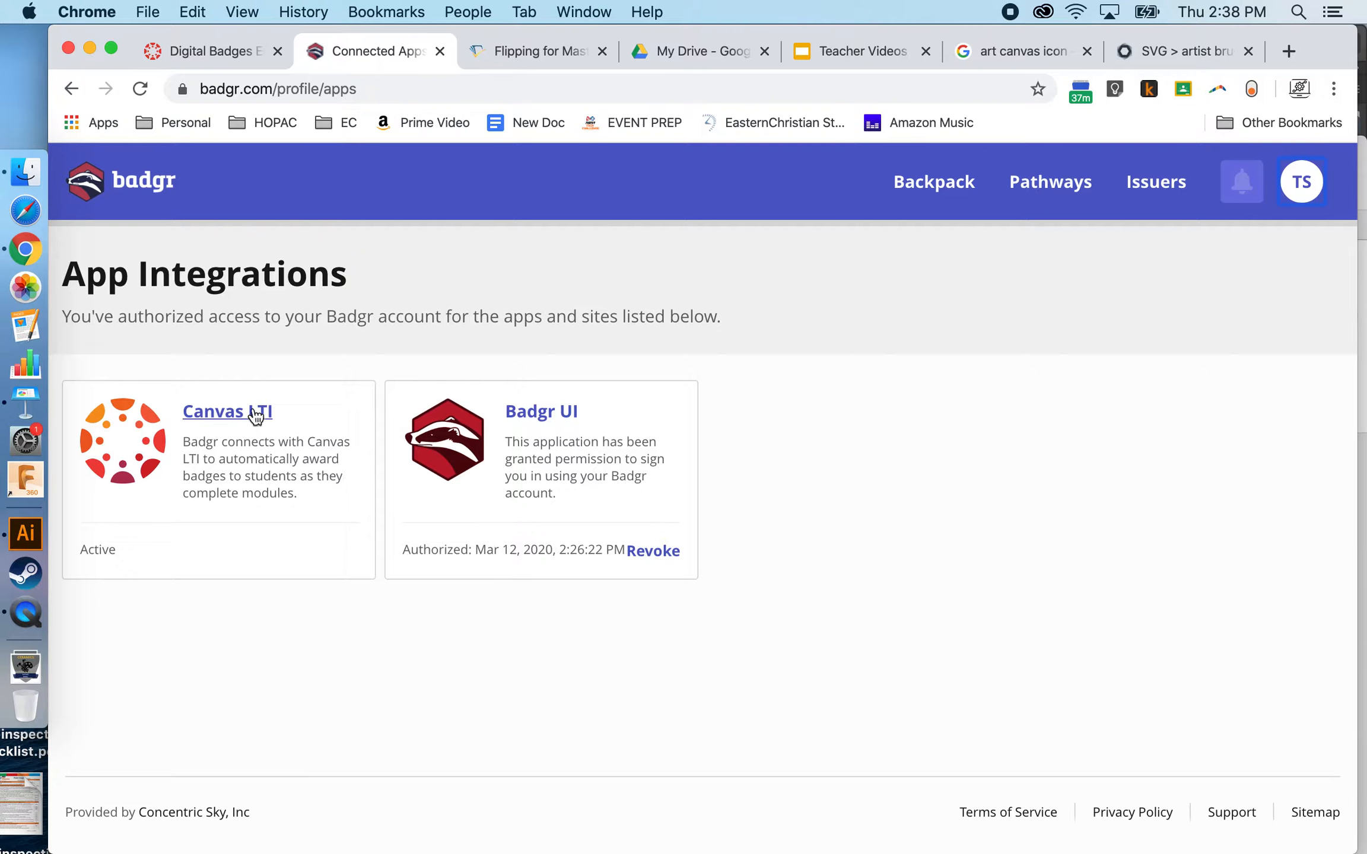
{"action": "left_click", "coordinate": [214, 412]}
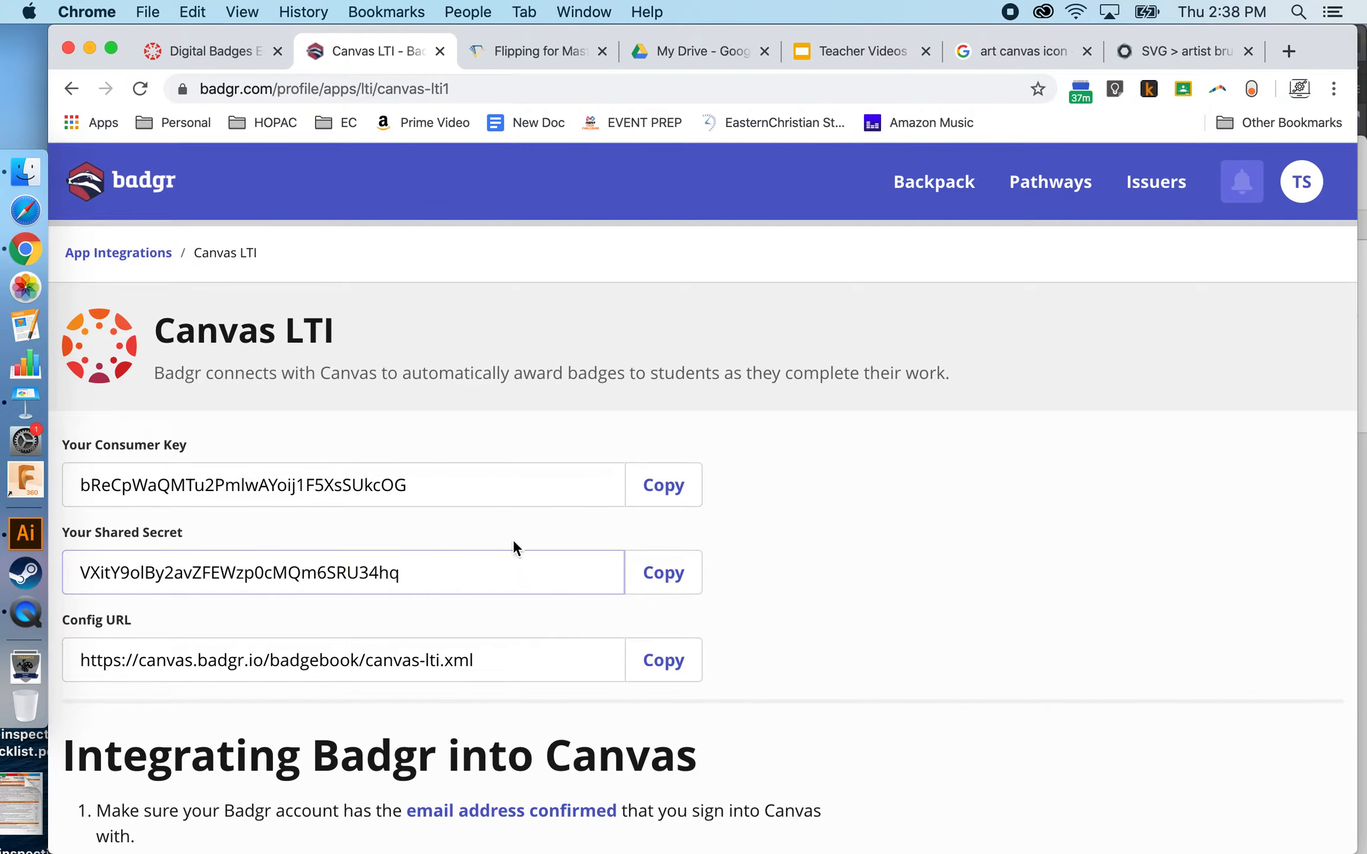
Switch to the Badges - EC PDA course in Canvas and list the installed external apps in its settings
{"action": "left_click", "coordinate": [216, 51]}
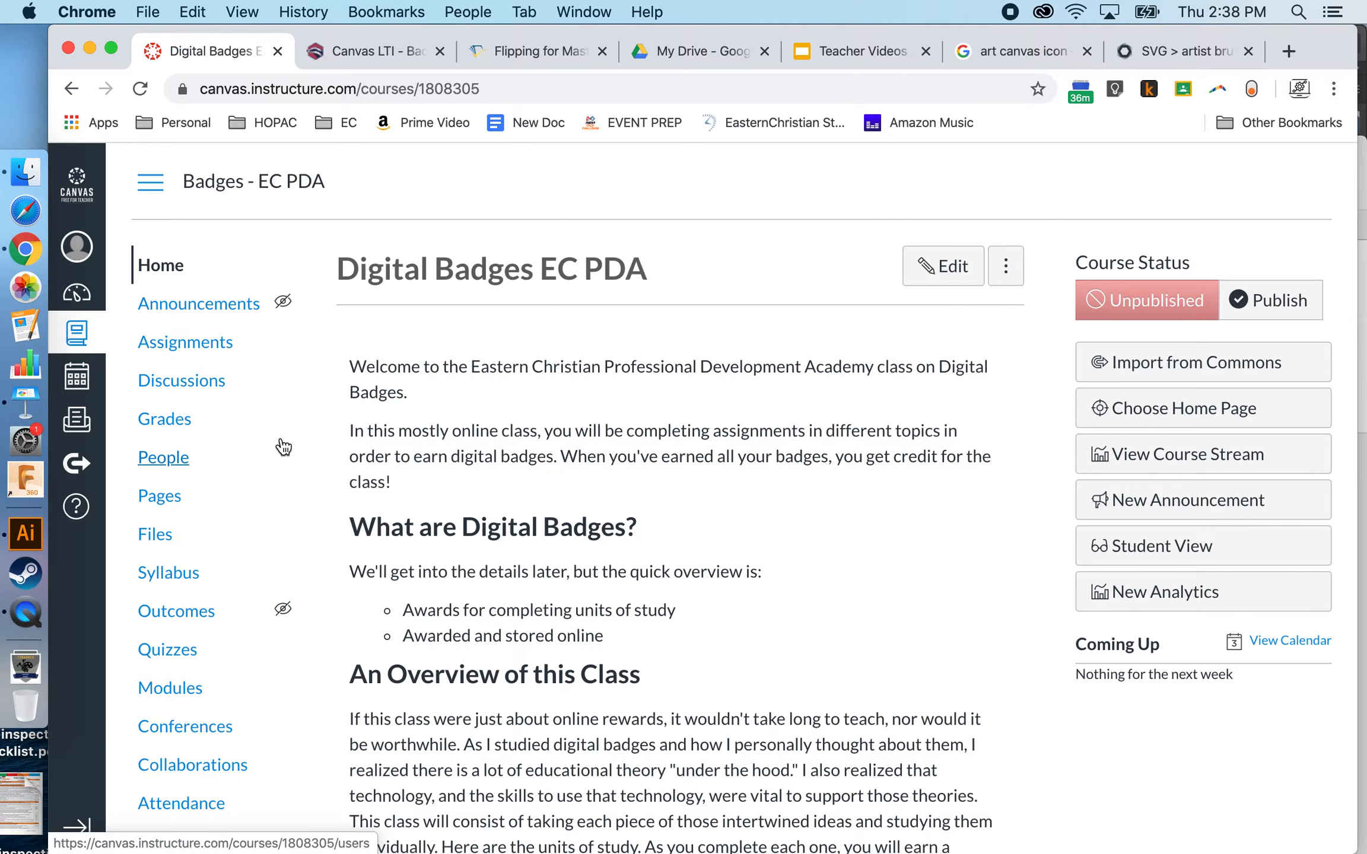
{"action": "scroll", "coordinate": [283, 447], "scroll_direction": "down", "scroll_amount": 6}
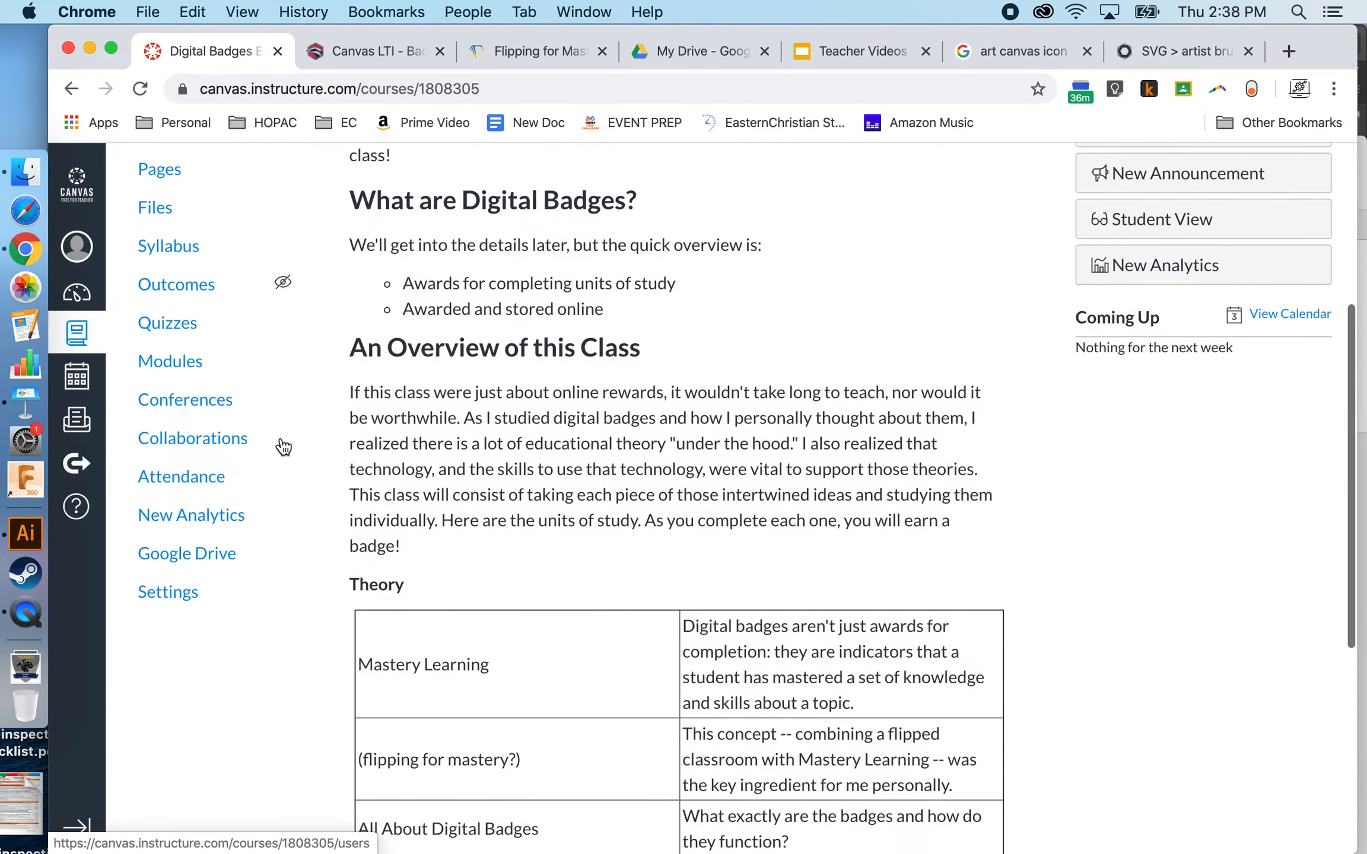
{"action": "left_click", "coordinate": [159, 596]}
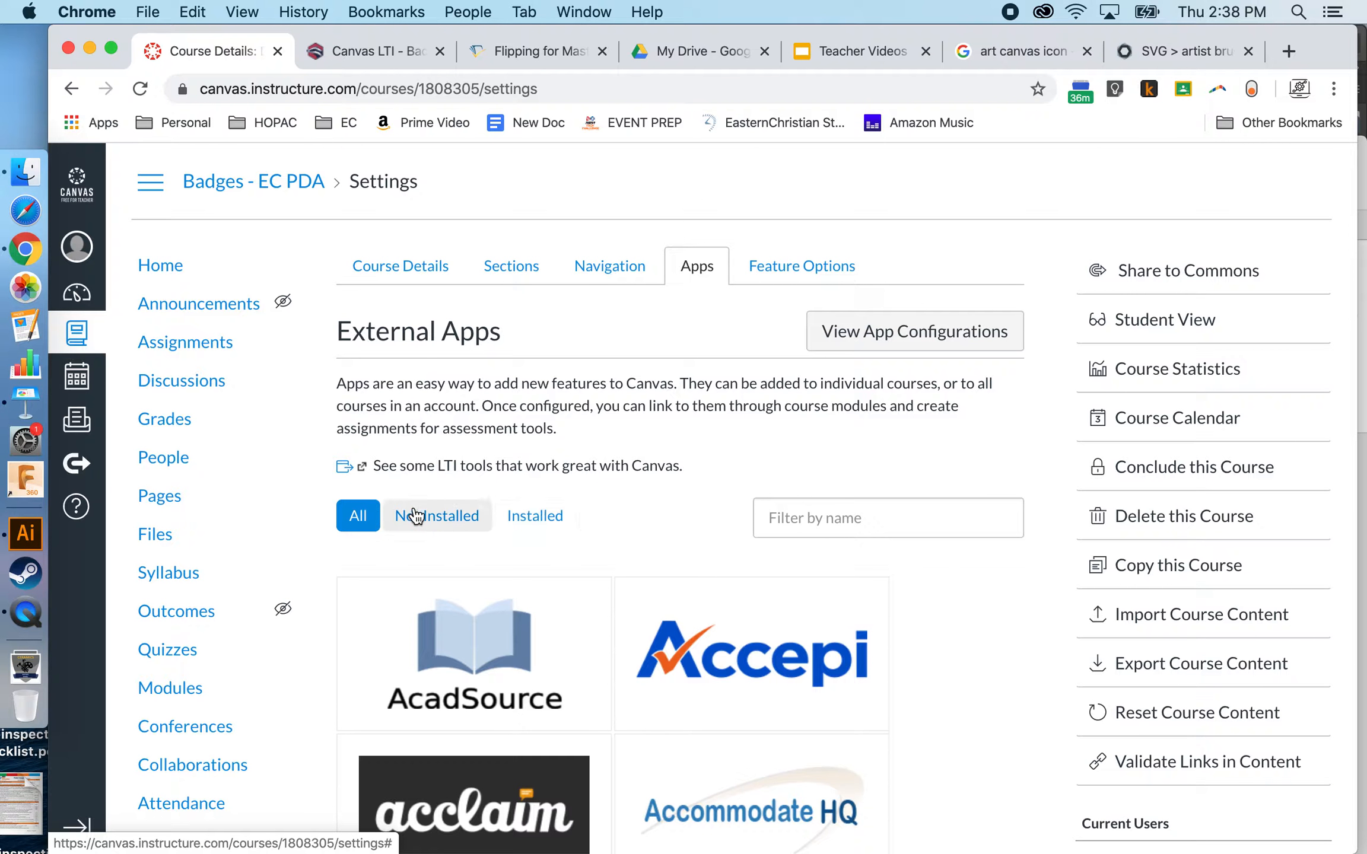
{"action": "left_click", "coordinate": [525, 521]}
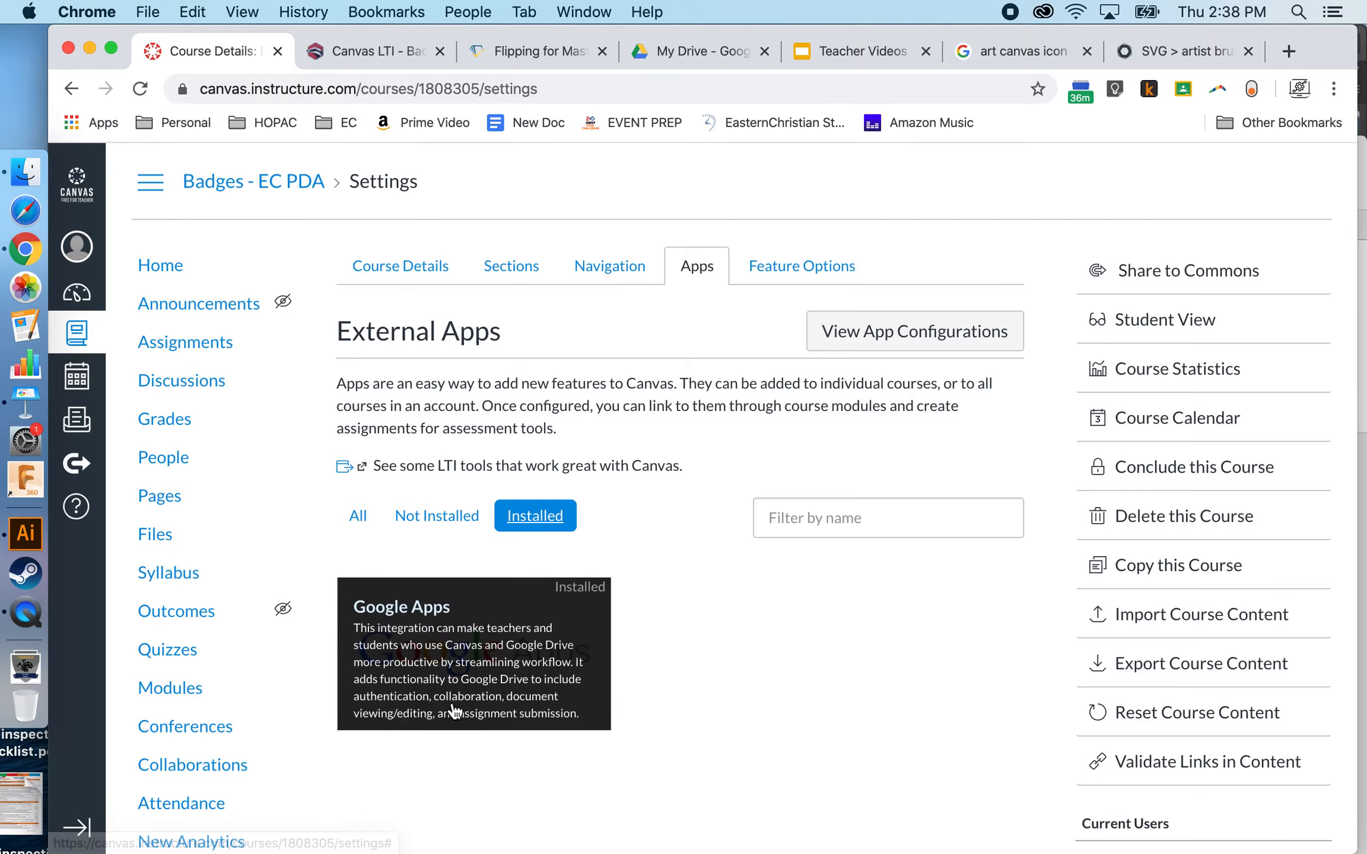
List all external apps for the course and filter them by the name "bad"
{"action": "left_click", "coordinate": [358, 517]}
{"action": "scroll", "coordinate": [703, 521], "scroll_direction": "down", "scroll_amount": 3}
{"action": "scroll", "coordinate": [703, 520], "scroll_direction": "down", "scroll_amount": 5}
{"action": "scroll", "coordinate": [703, 520], "scroll_direction": "up", "scroll_amount": 5}
{"action": "left_click", "coordinate": [790, 420]}
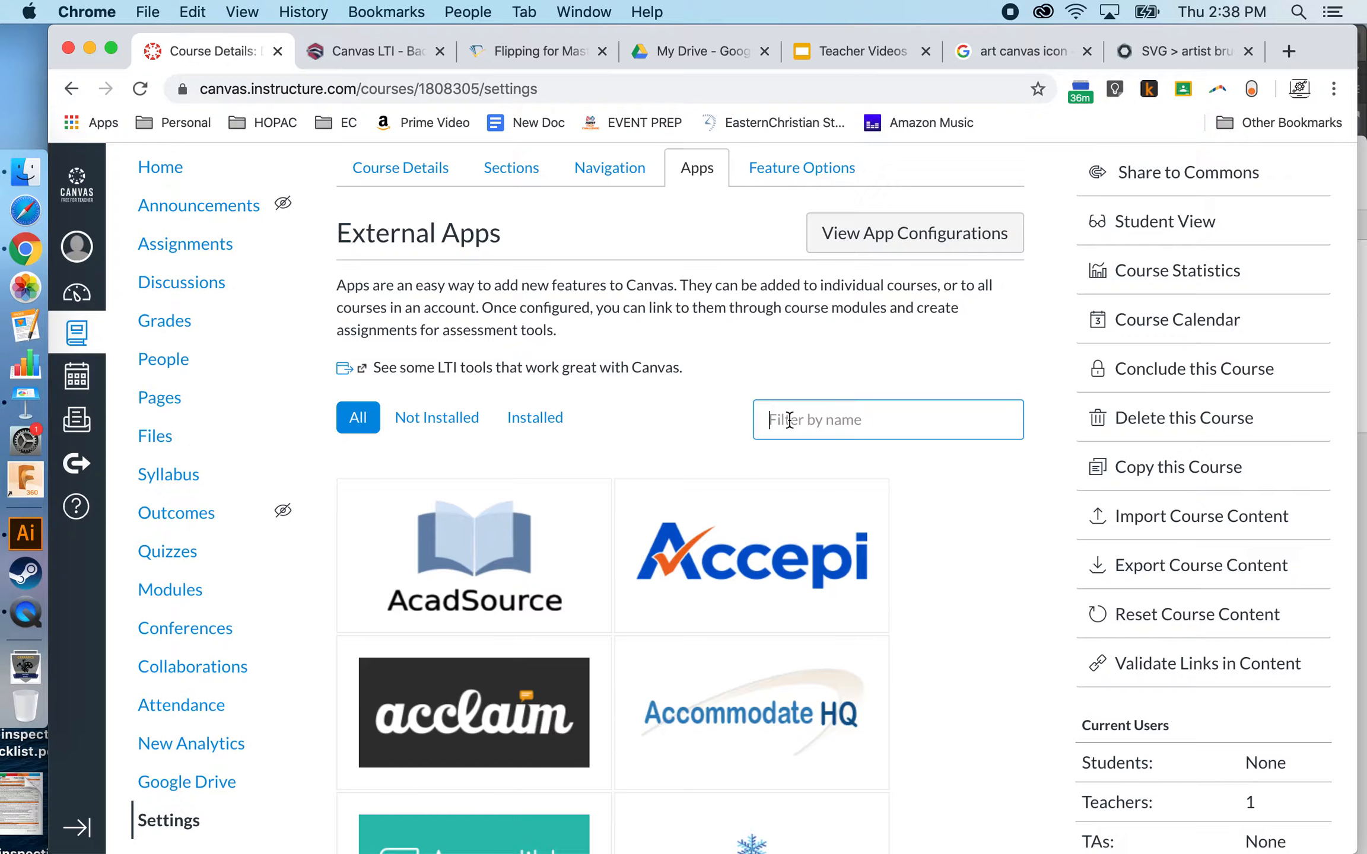
{"action": "type", "text": "bad"}
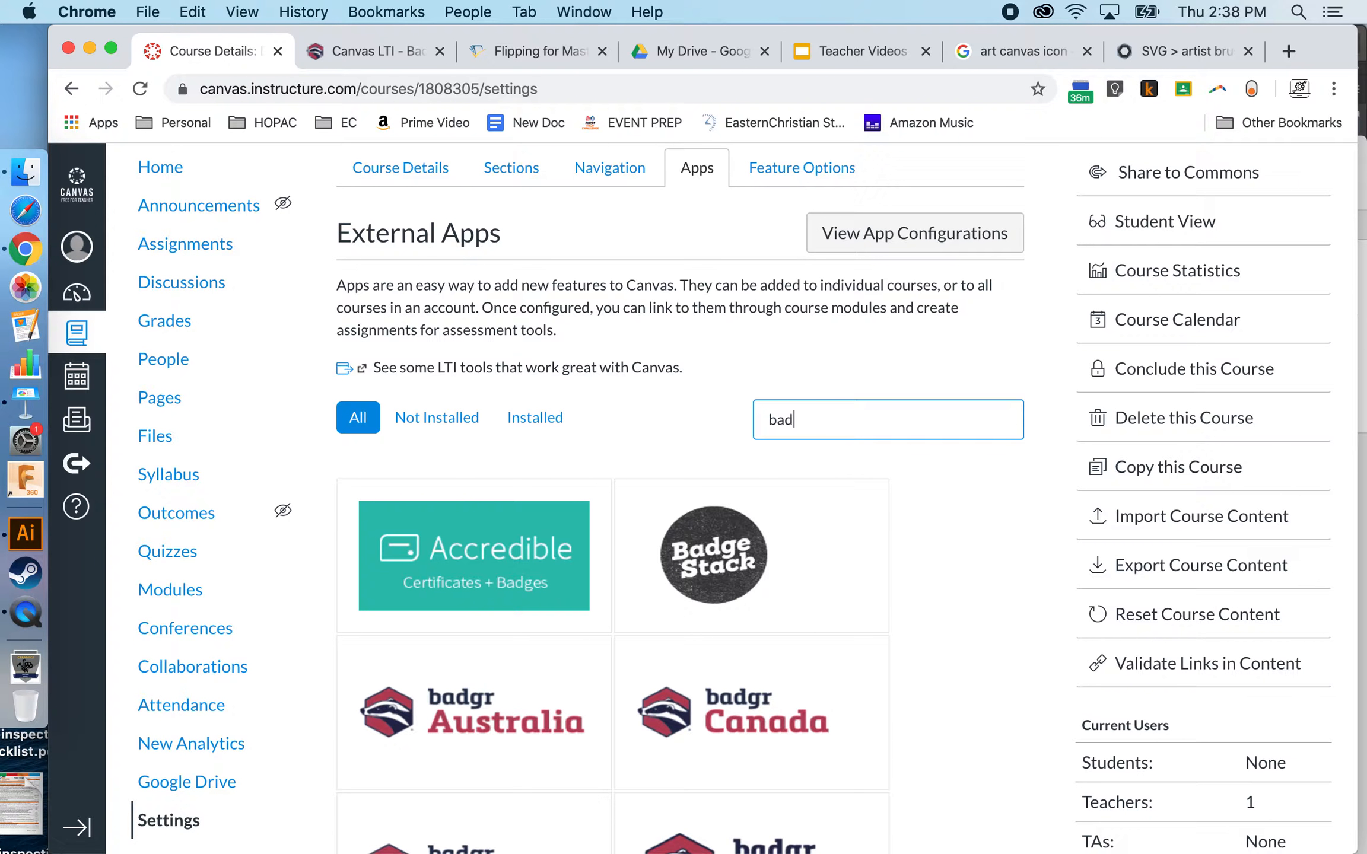
Look through the filtered badge apps and compare the regional Badgr and Badgr Pathways versions
{"action": "scroll", "coordinate": [978, 530], "scroll_direction": "down", "scroll_amount": 5}
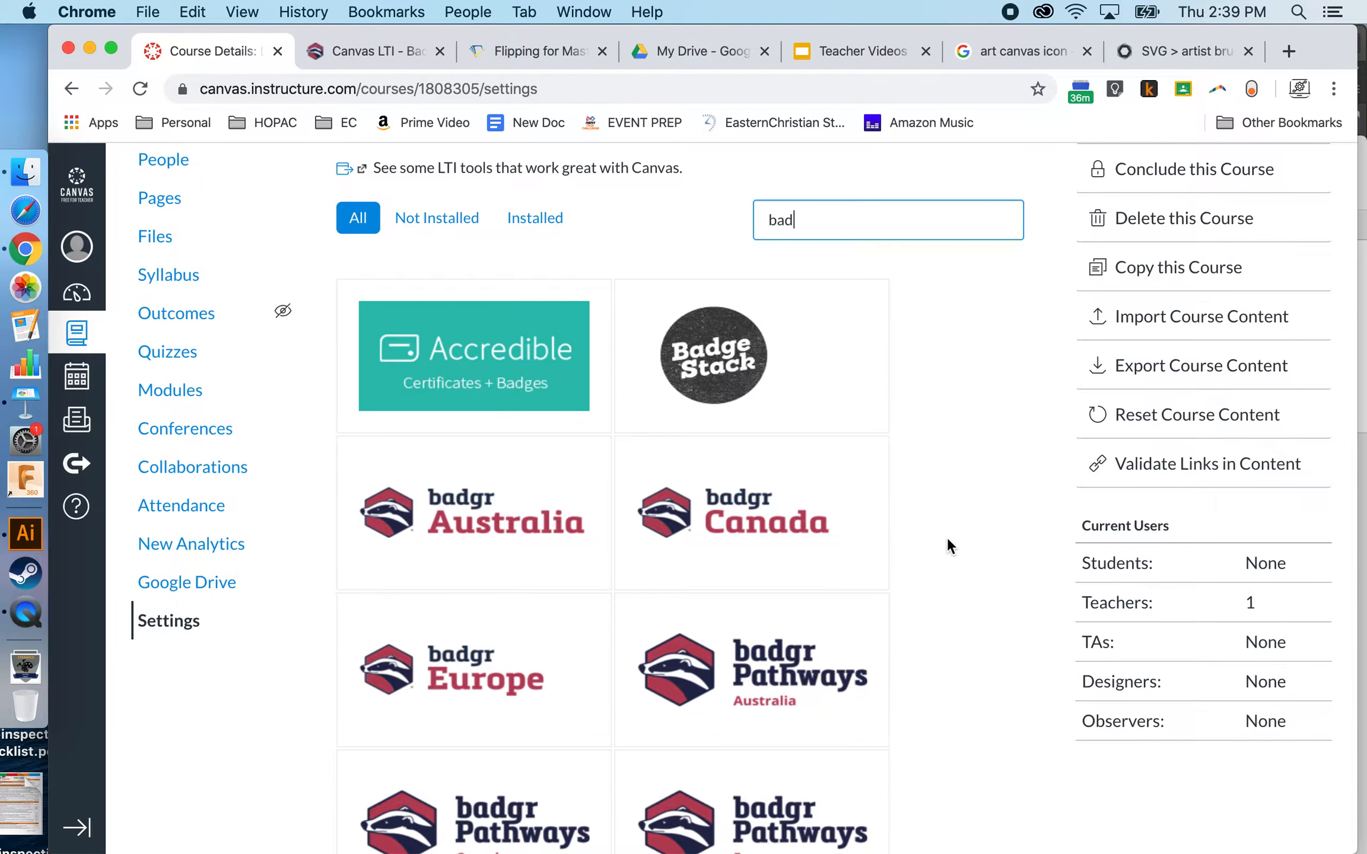
{"action": "scroll", "coordinate": [948, 540], "scroll_direction": "down", "scroll_amount": 8}
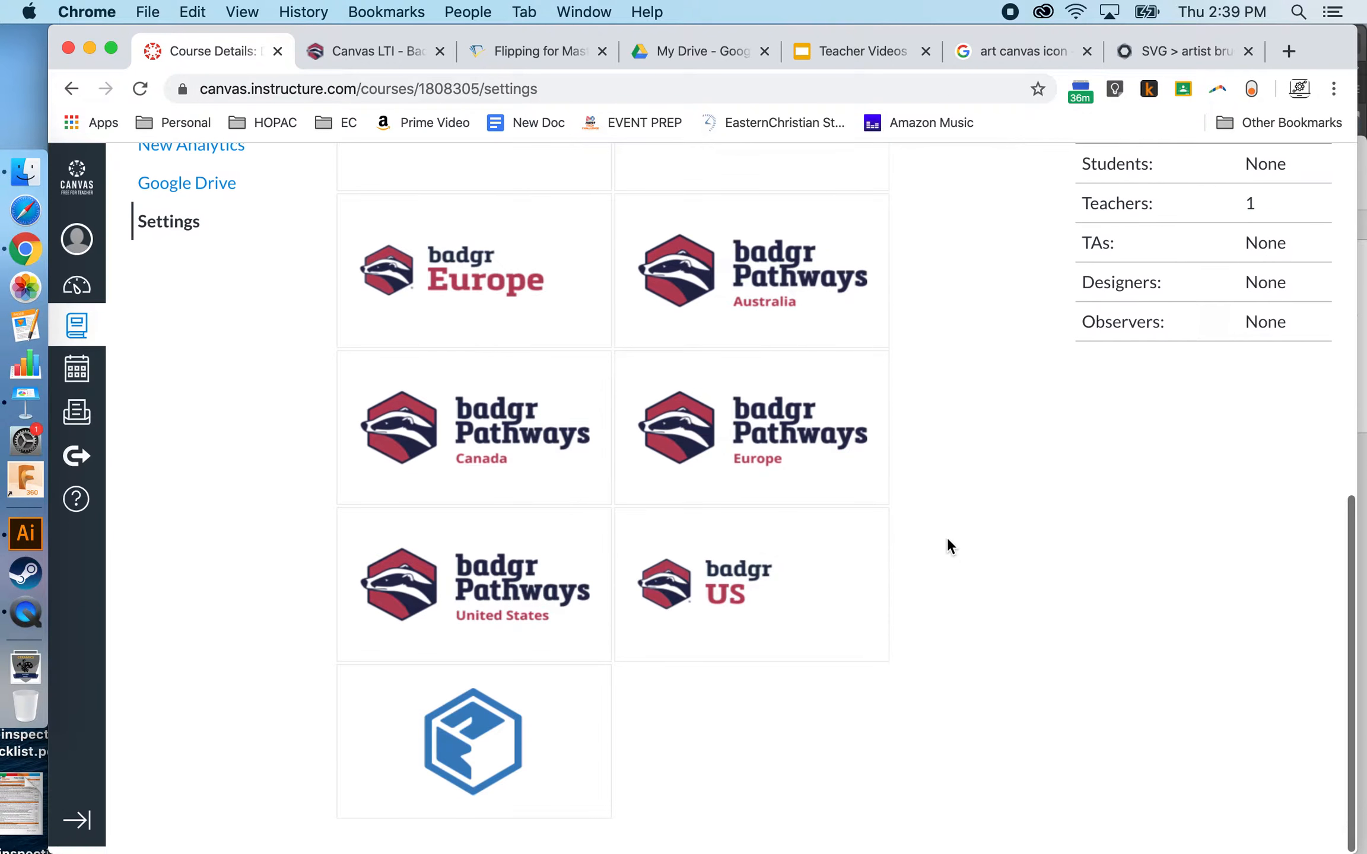
{"action": "scroll", "coordinate": [947, 546], "scroll_direction": "up", "scroll_amount": 8}
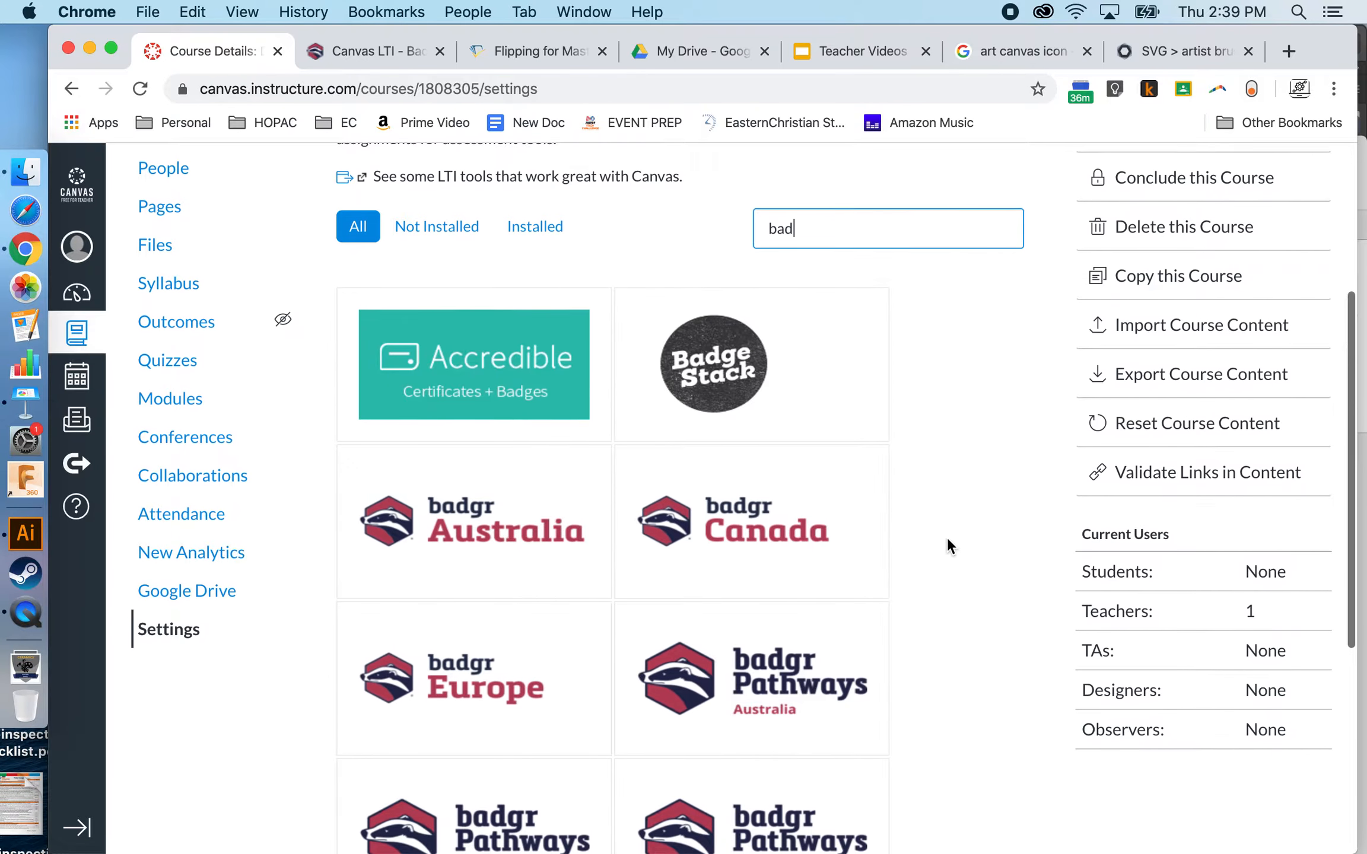
{"action": "scroll", "coordinate": [948, 546], "scroll_direction": "down", "scroll_amount": 10}
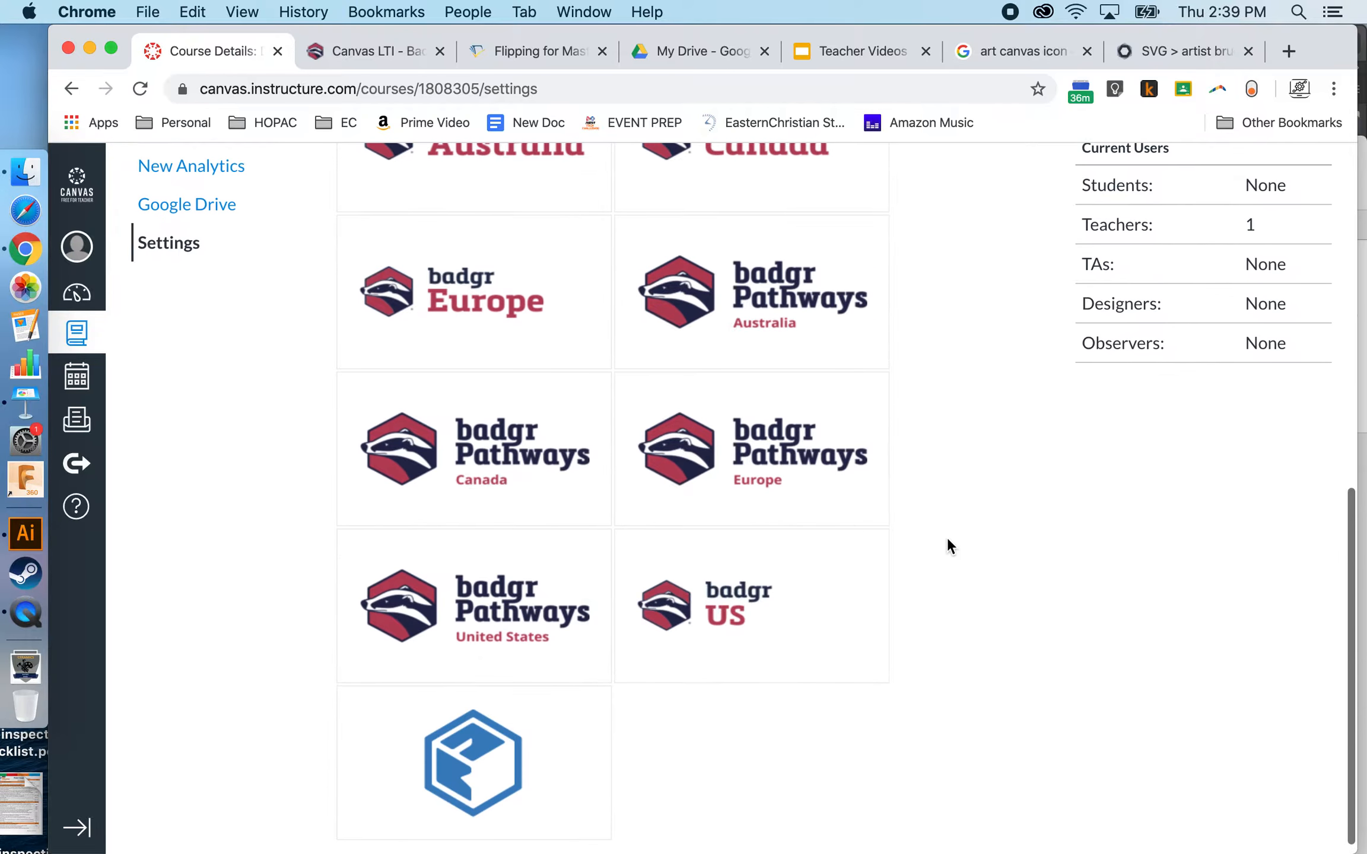
{"action": "scroll", "coordinate": [947, 546], "scroll_direction": "up", "scroll_amount": 5}
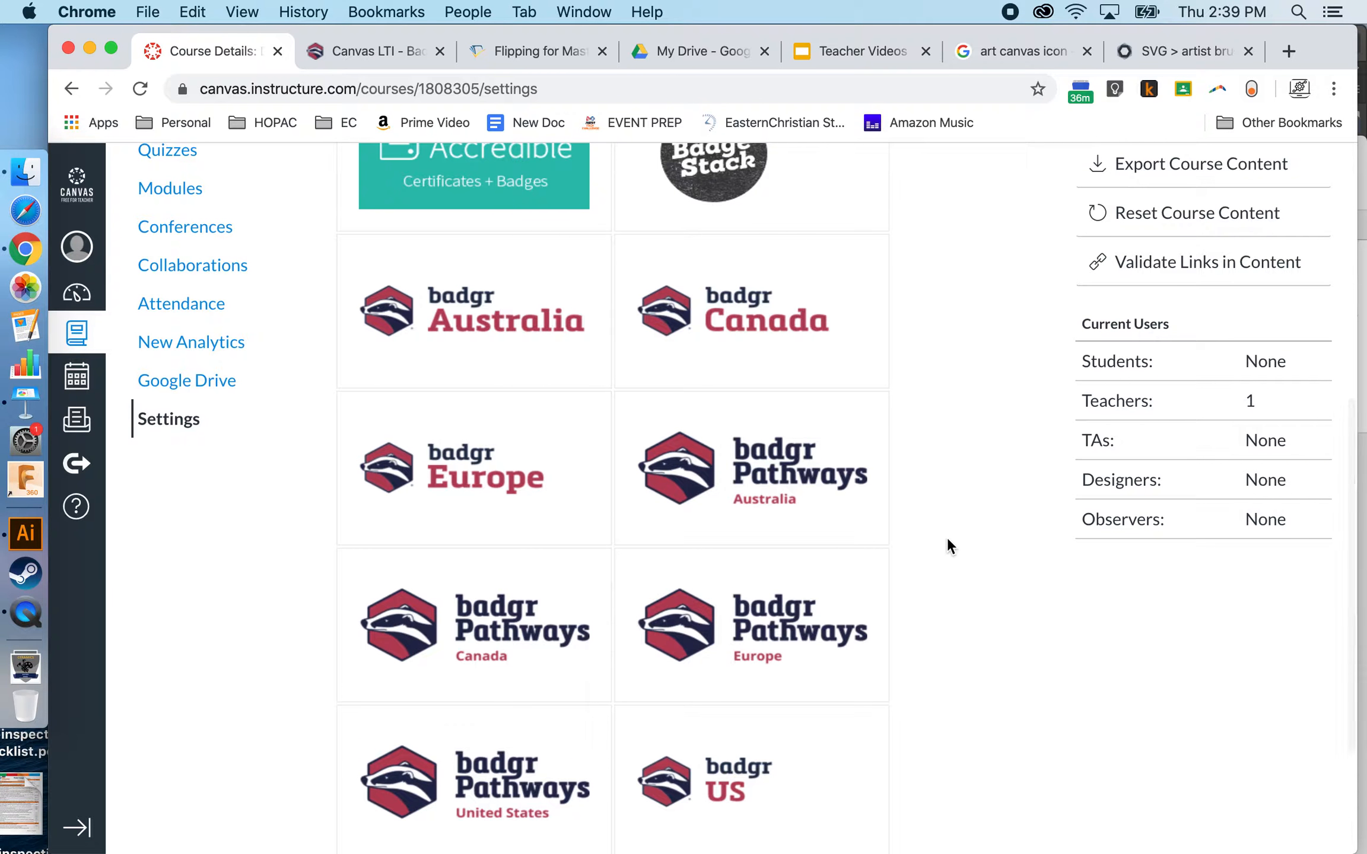
{"action": "scroll", "coordinate": [948, 541], "scroll_direction": "up", "scroll_amount": 5}
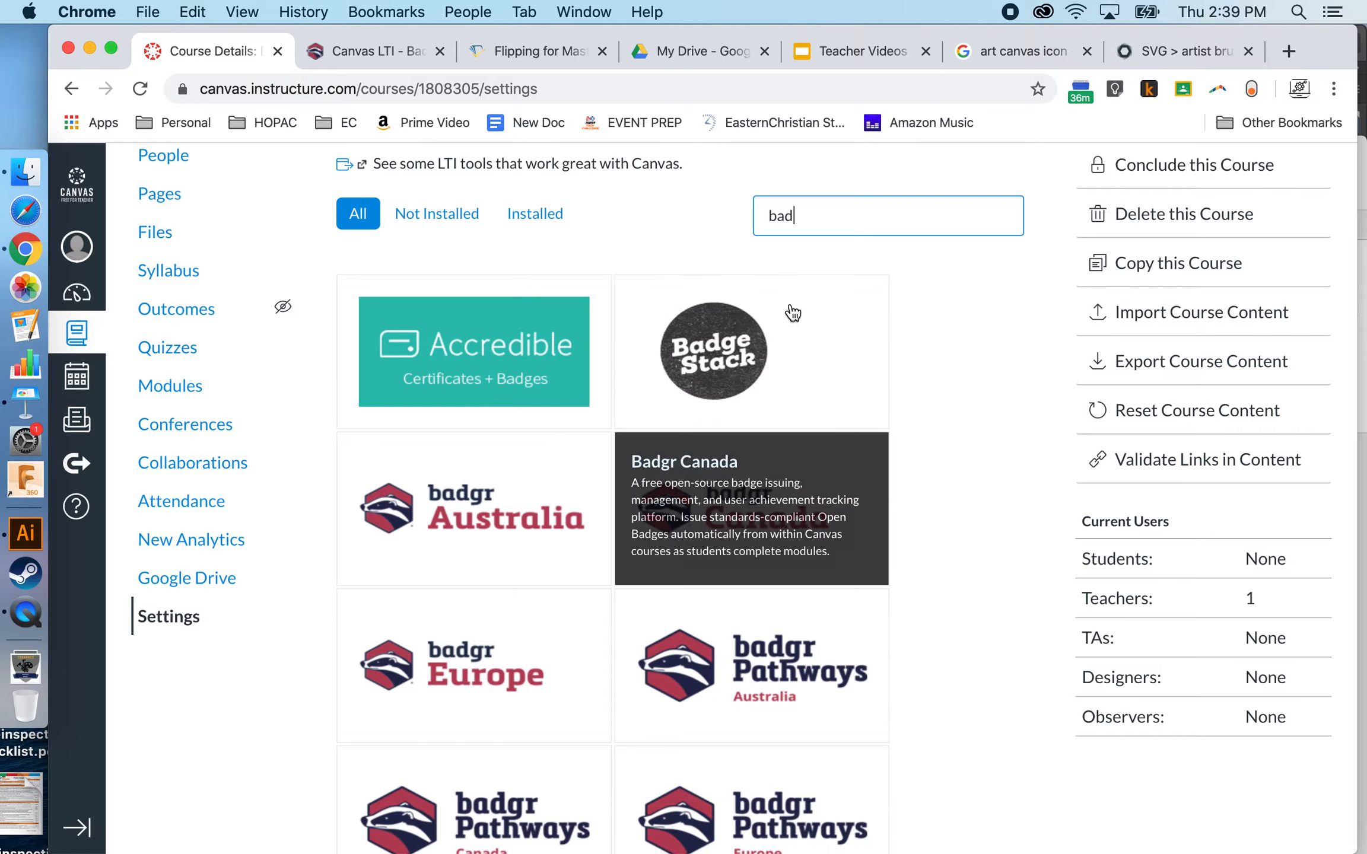
{"action": "scroll", "coordinate": [1011, 472], "scroll_direction": "down", "scroll_amount": 3}
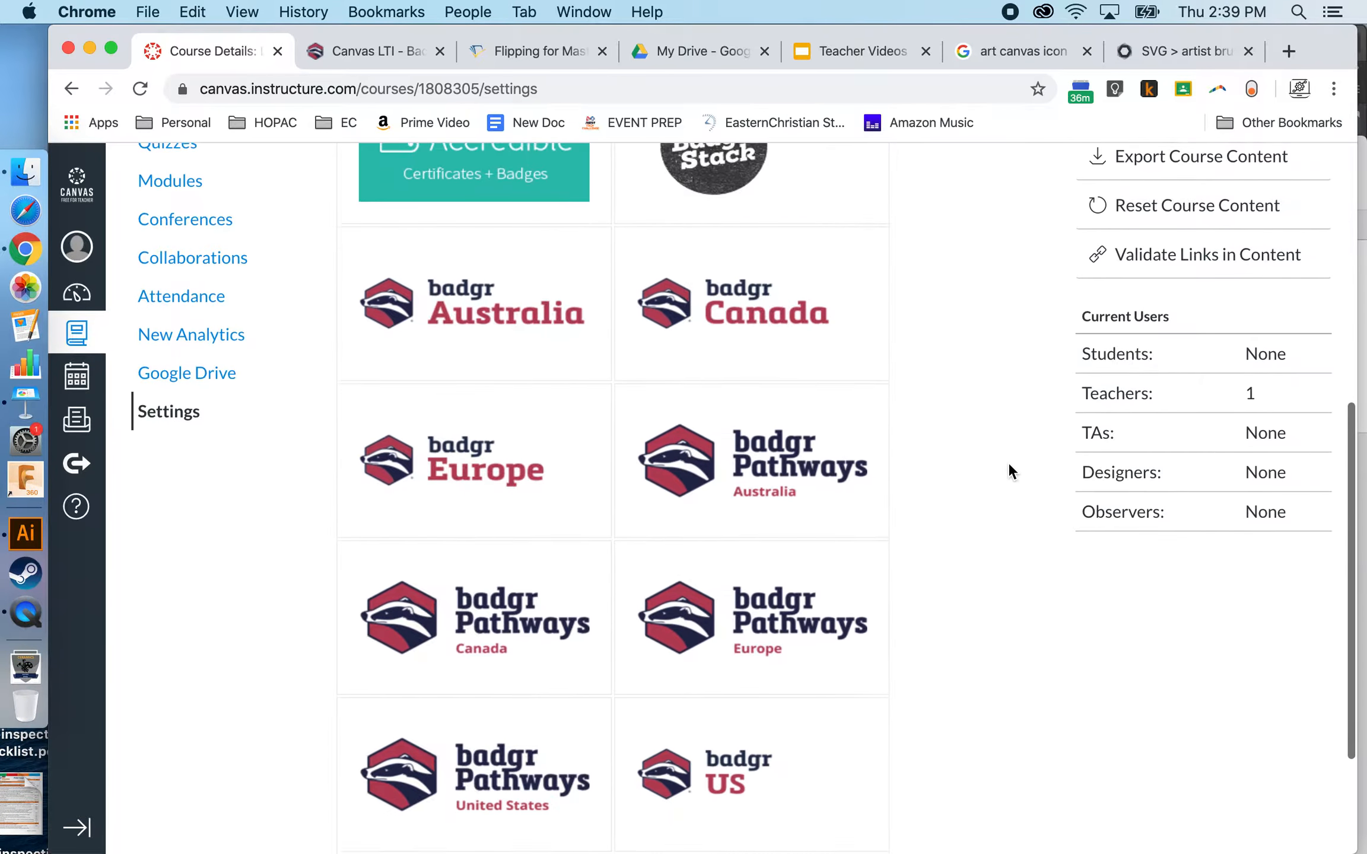
{"action": "scroll", "coordinate": [1008, 462], "scroll_direction": "down", "scroll_amount": 1}
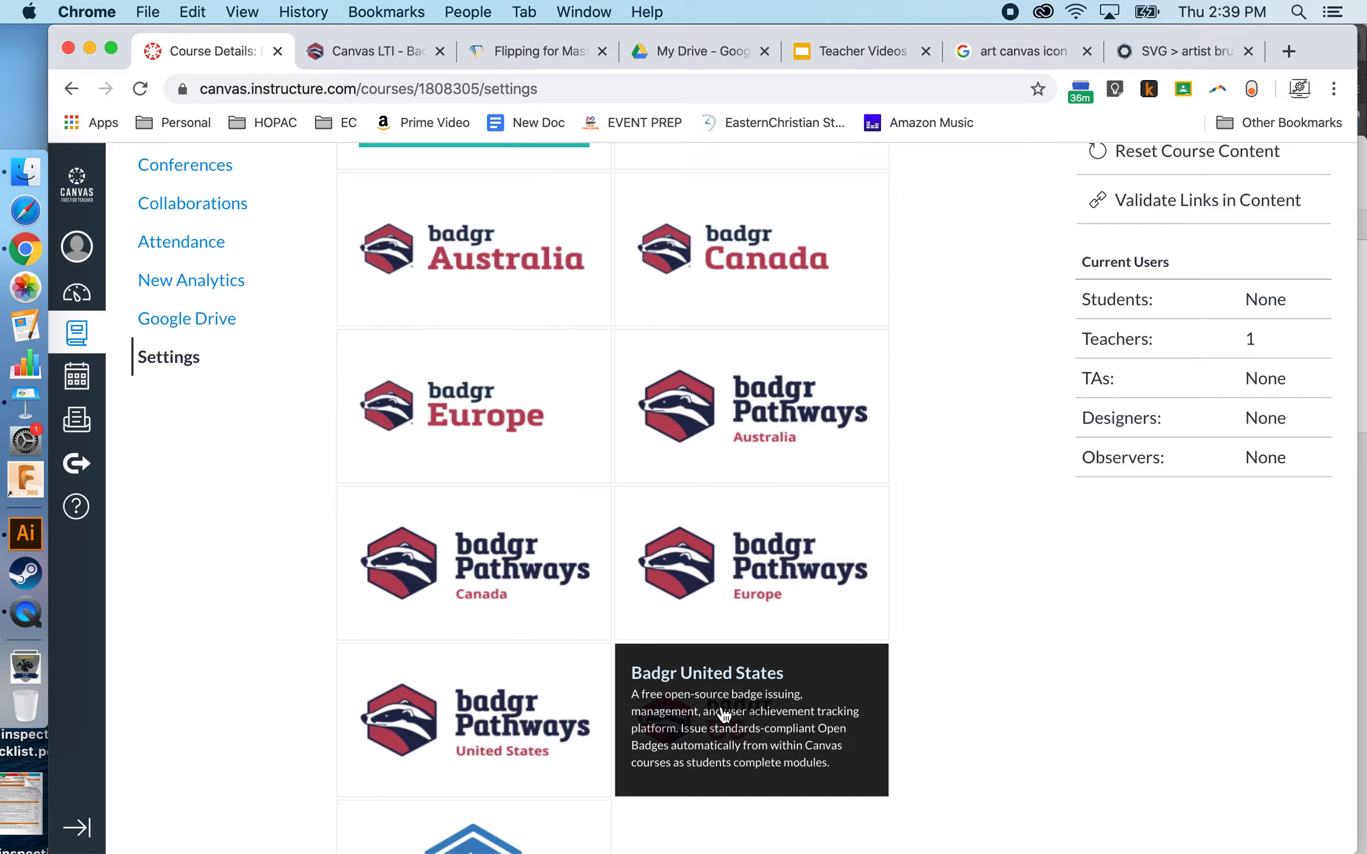
Choose the Badgr United States app and start adding it to the course
{"action": "scroll", "coordinate": [1000, 697], "scroll_direction": "down", "scroll_amount": 1}
{"action": "scroll", "coordinate": [1000, 697], "scroll_direction": "down", "scroll_amount": 1}
{"action": "mouse_move", "coordinate": [750, 623]}
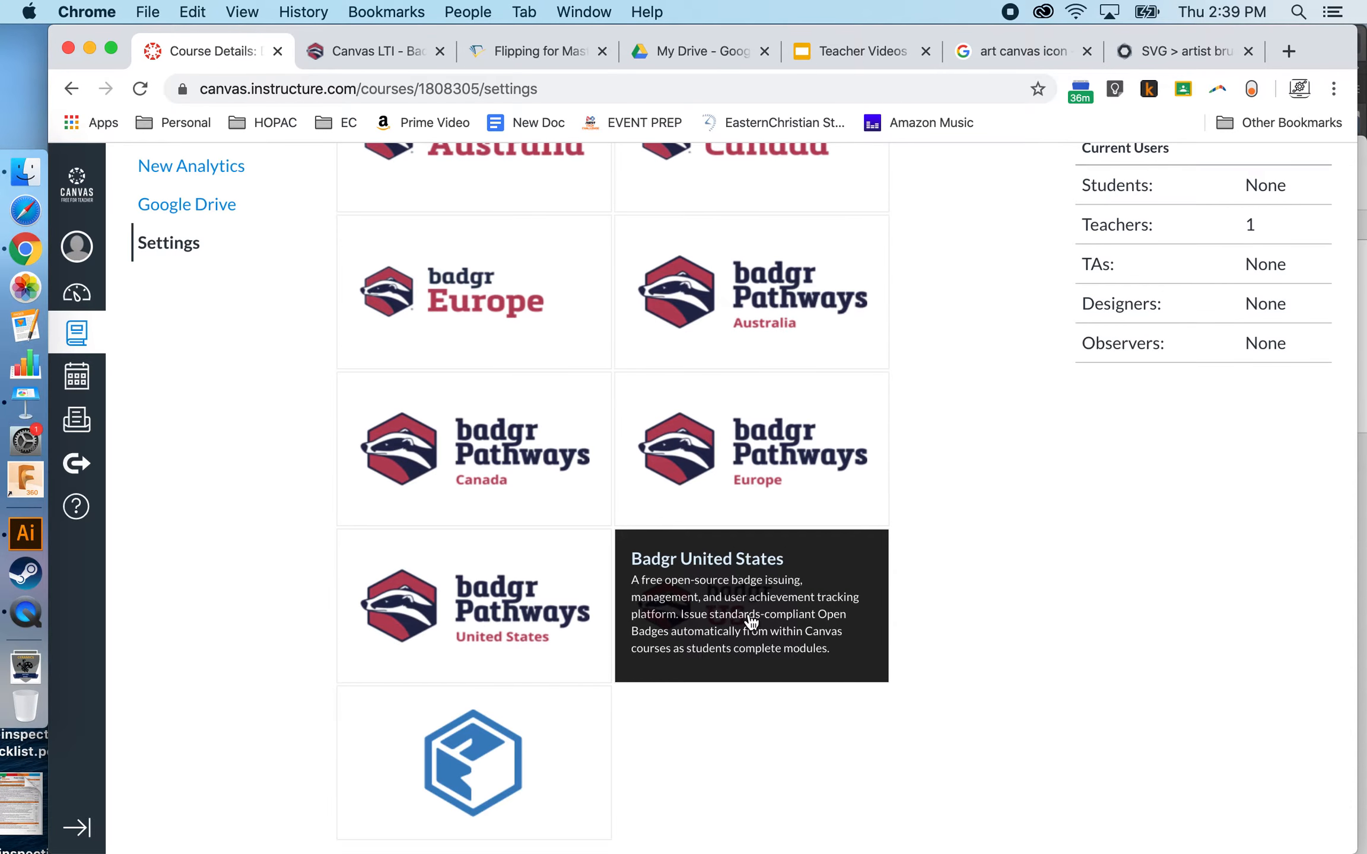
{"action": "left_click", "coordinate": [751, 622]}
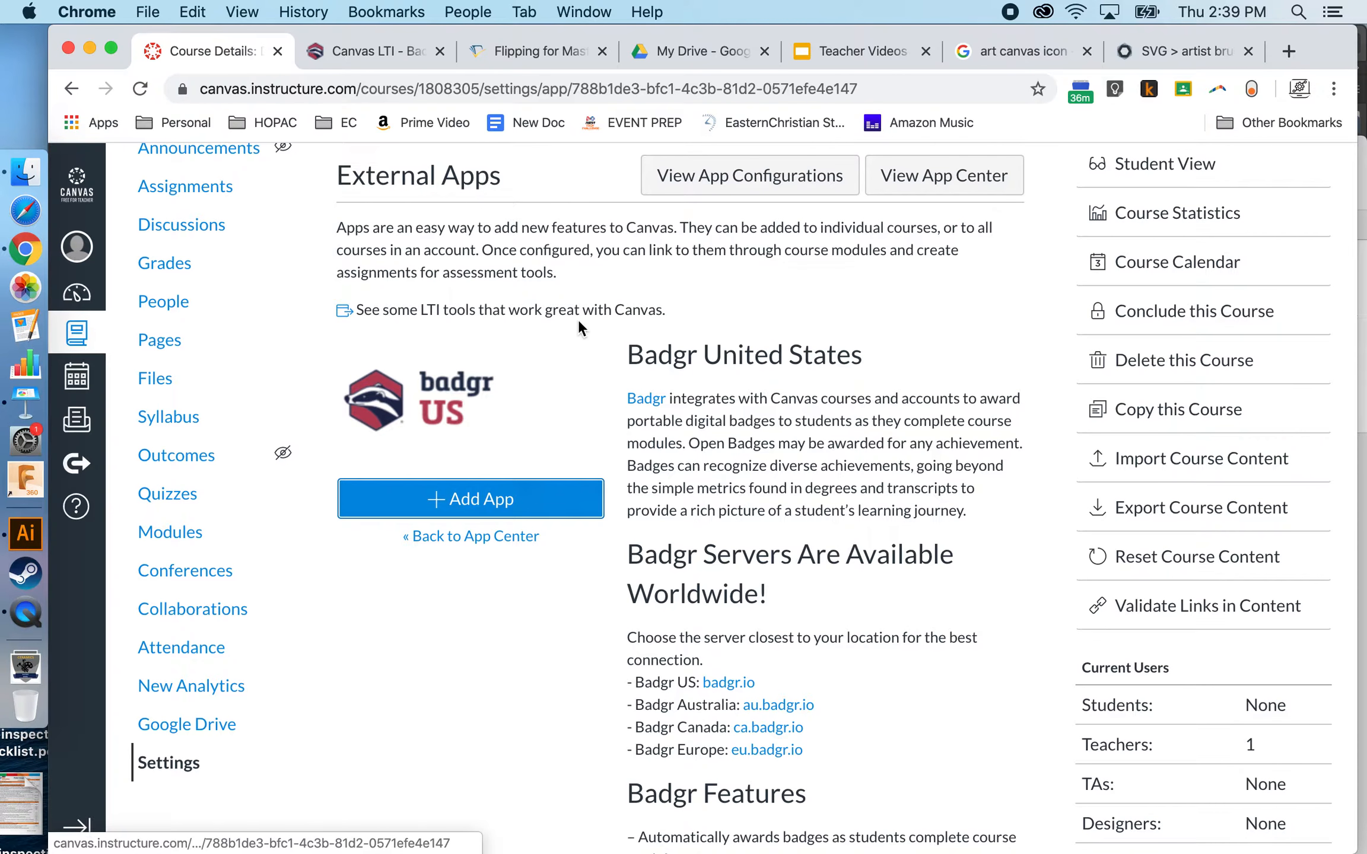
{"action": "left_click", "coordinate": [452, 496]}
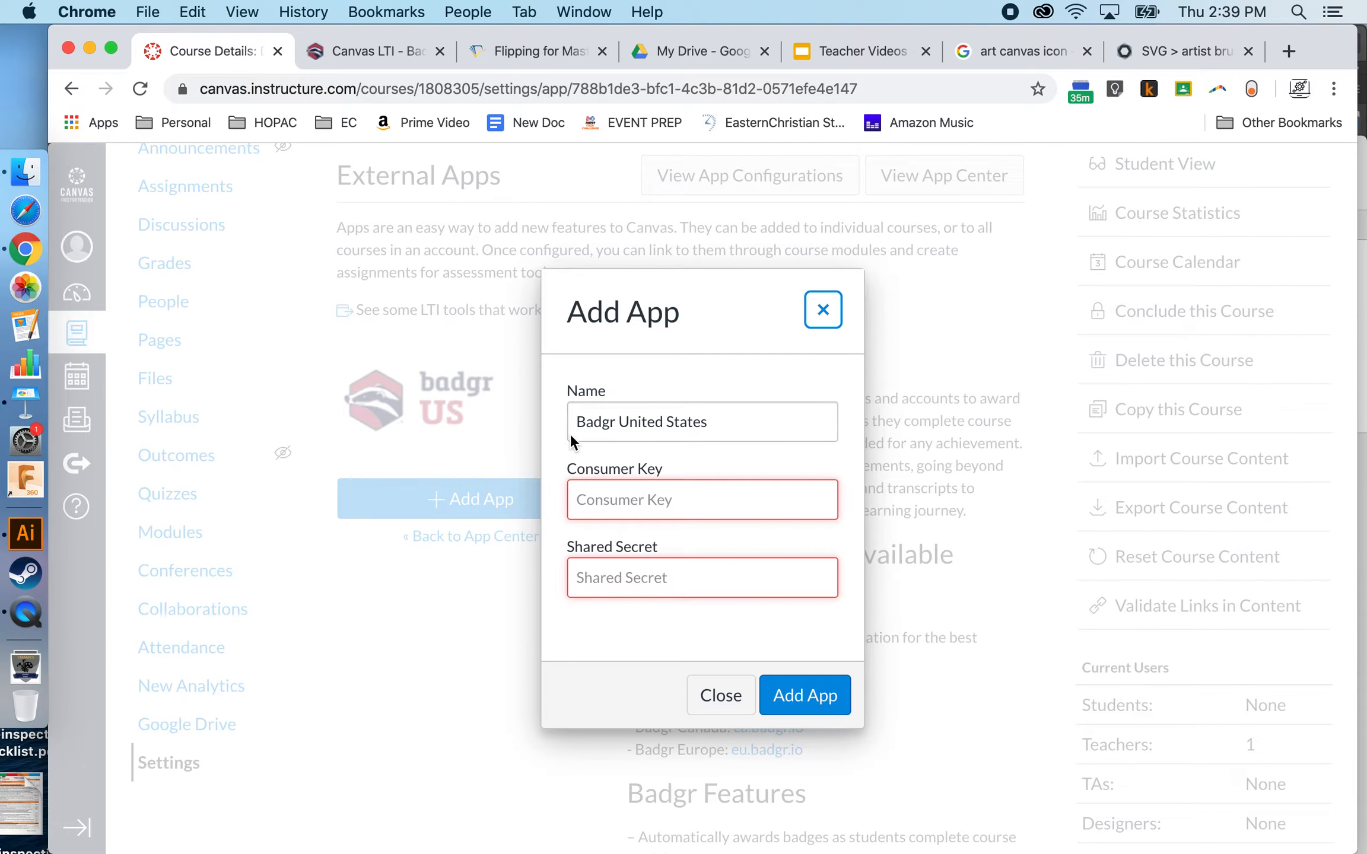
Copy the consumer key from Badgr's Canvas LTI page and paste it into the Consumer Key field of the app being added in Canvas
{"action": "left_click", "coordinate": [360, 51]}
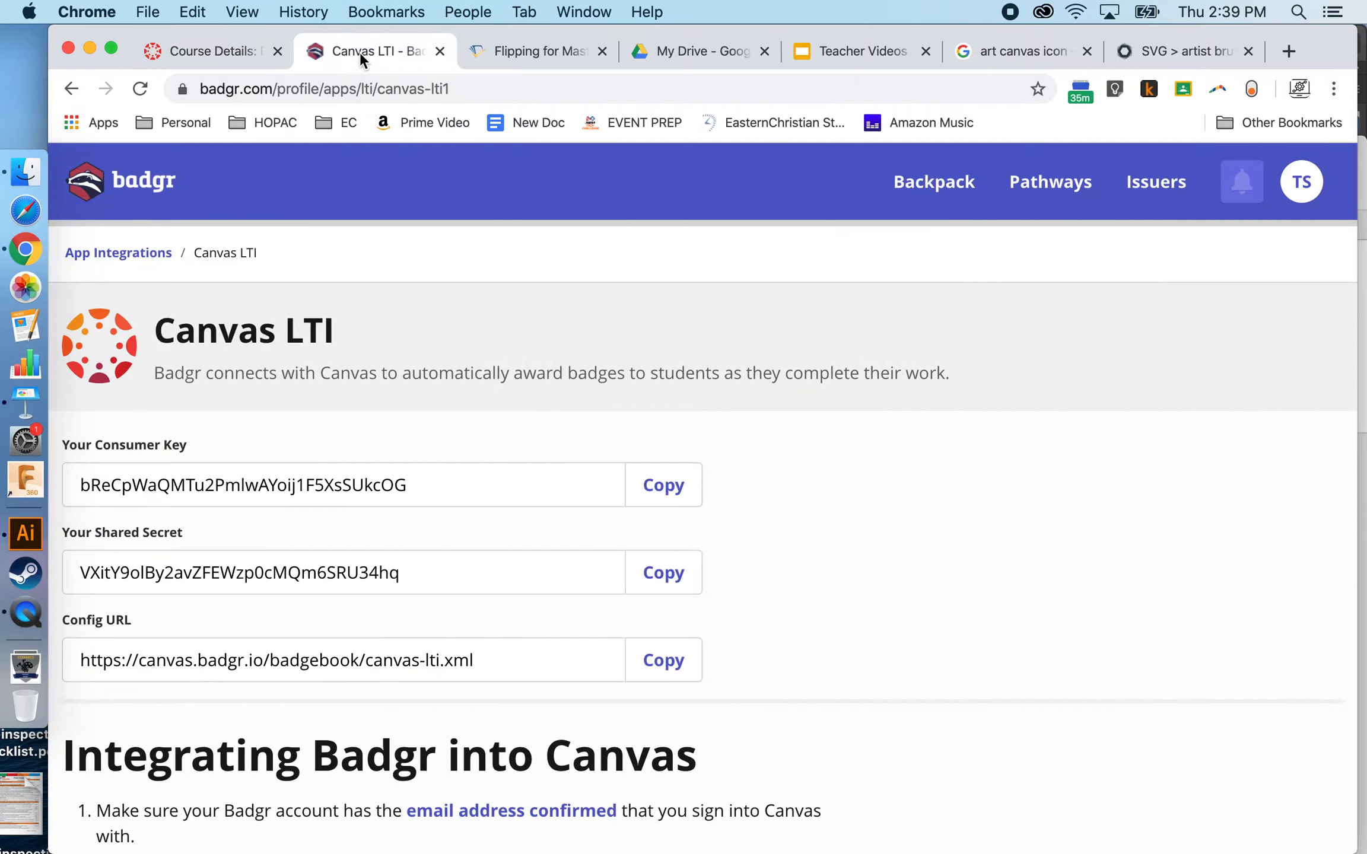
{"action": "left_click", "coordinate": [670, 495]}
{"action": "left_click", "coordinate": [651, 490]}
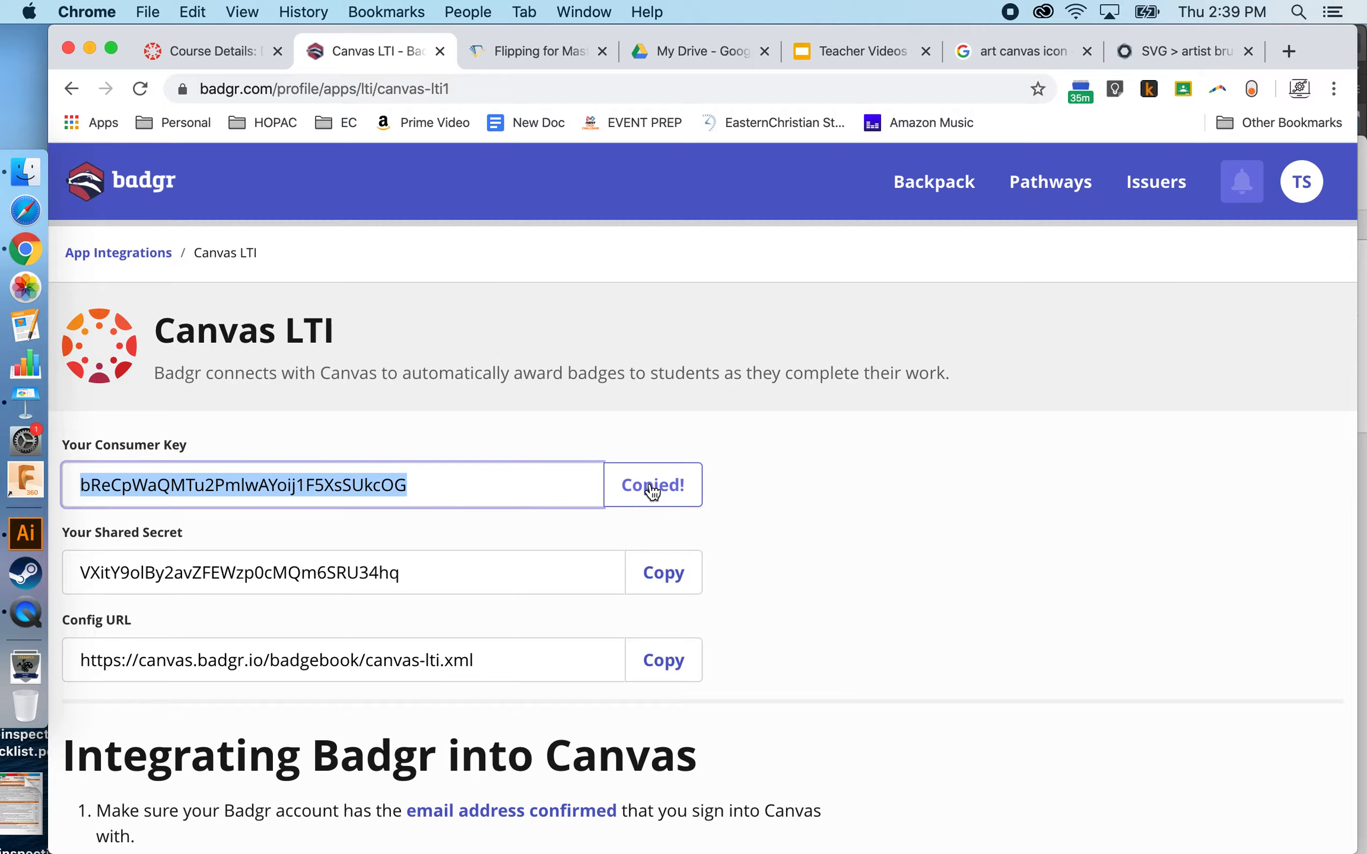
{"action": "left_click", "coordinate": [208, 53]}
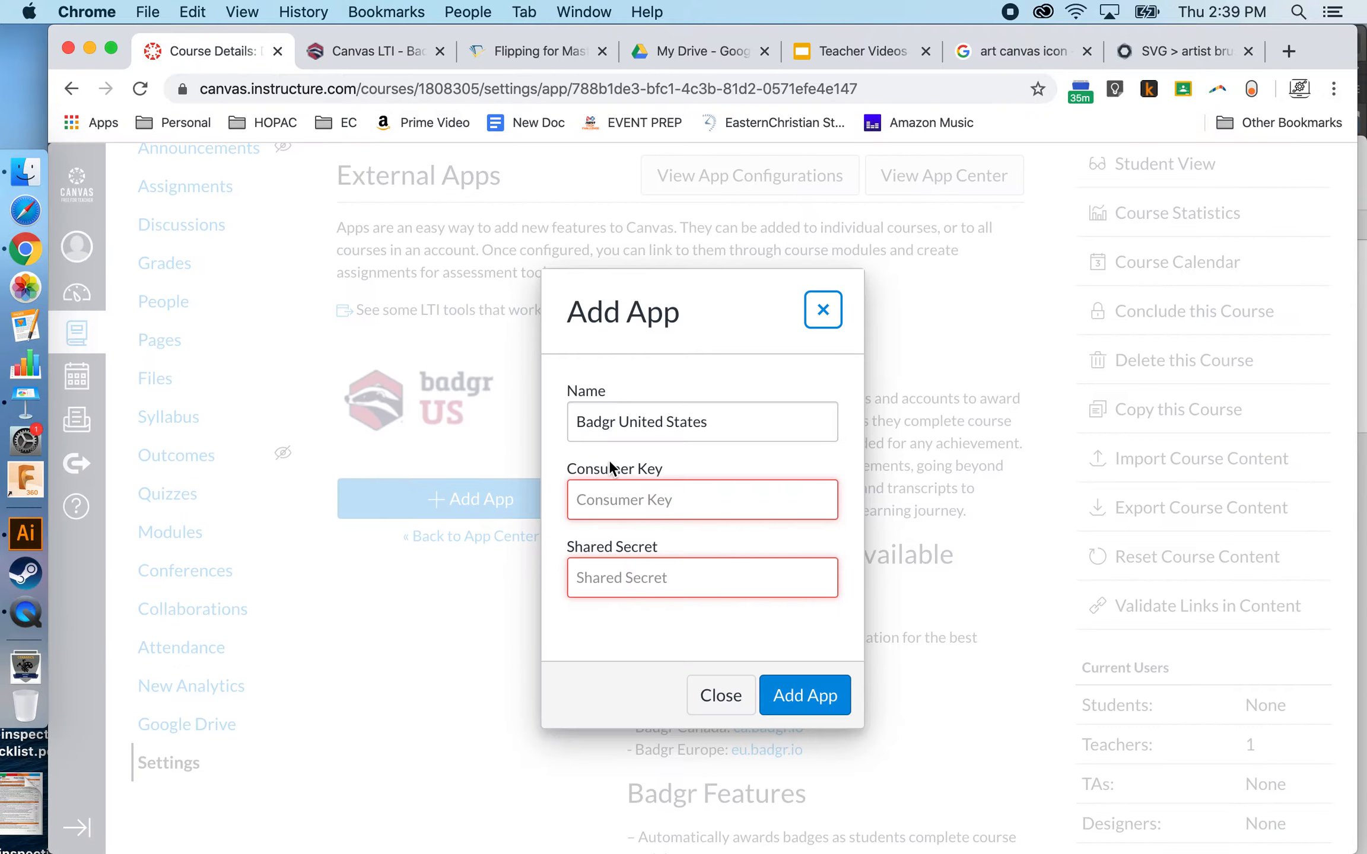
{"action": "right_click", "coordinate": [597, 500]}
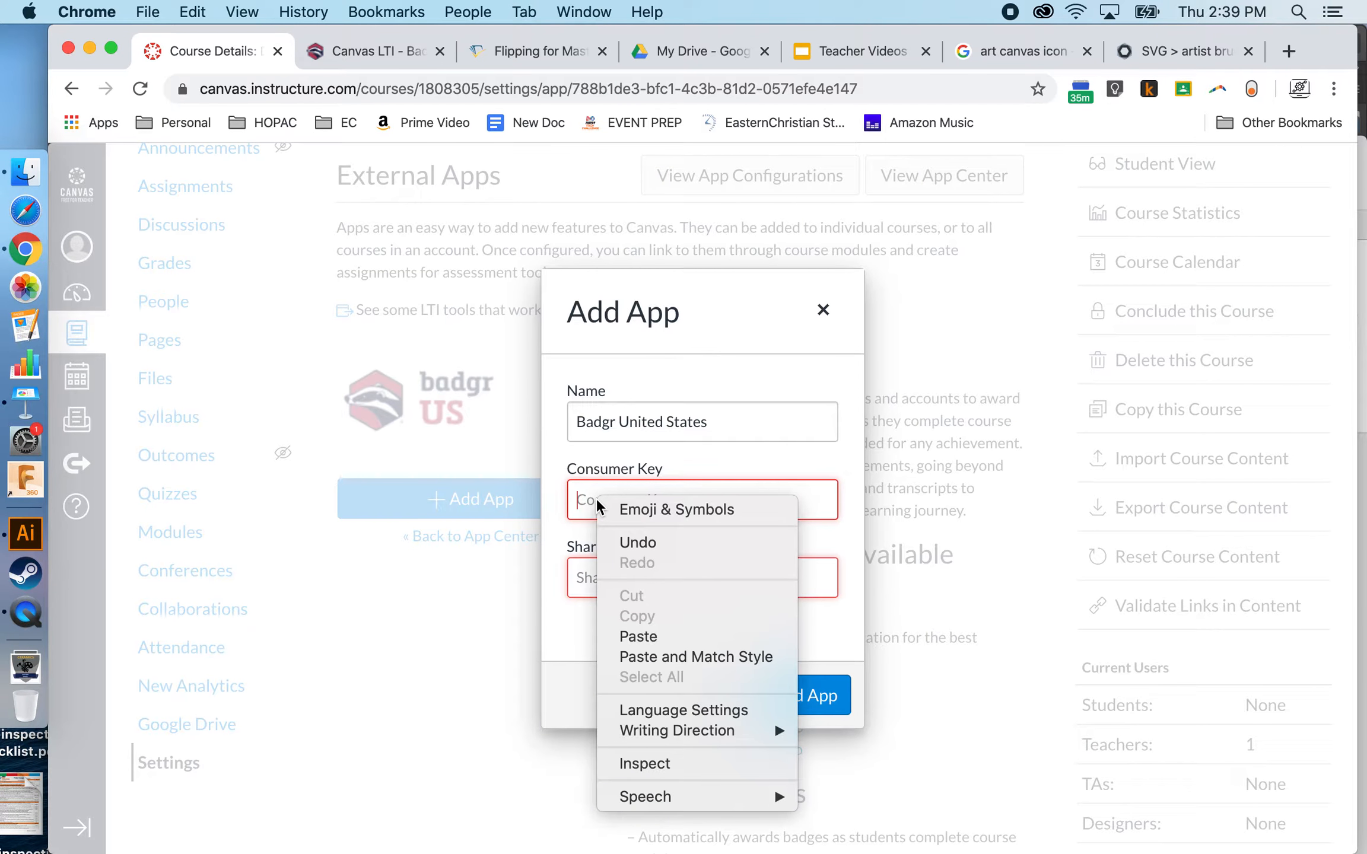
{"action": "left_click", "coordinate": [638, 636]}
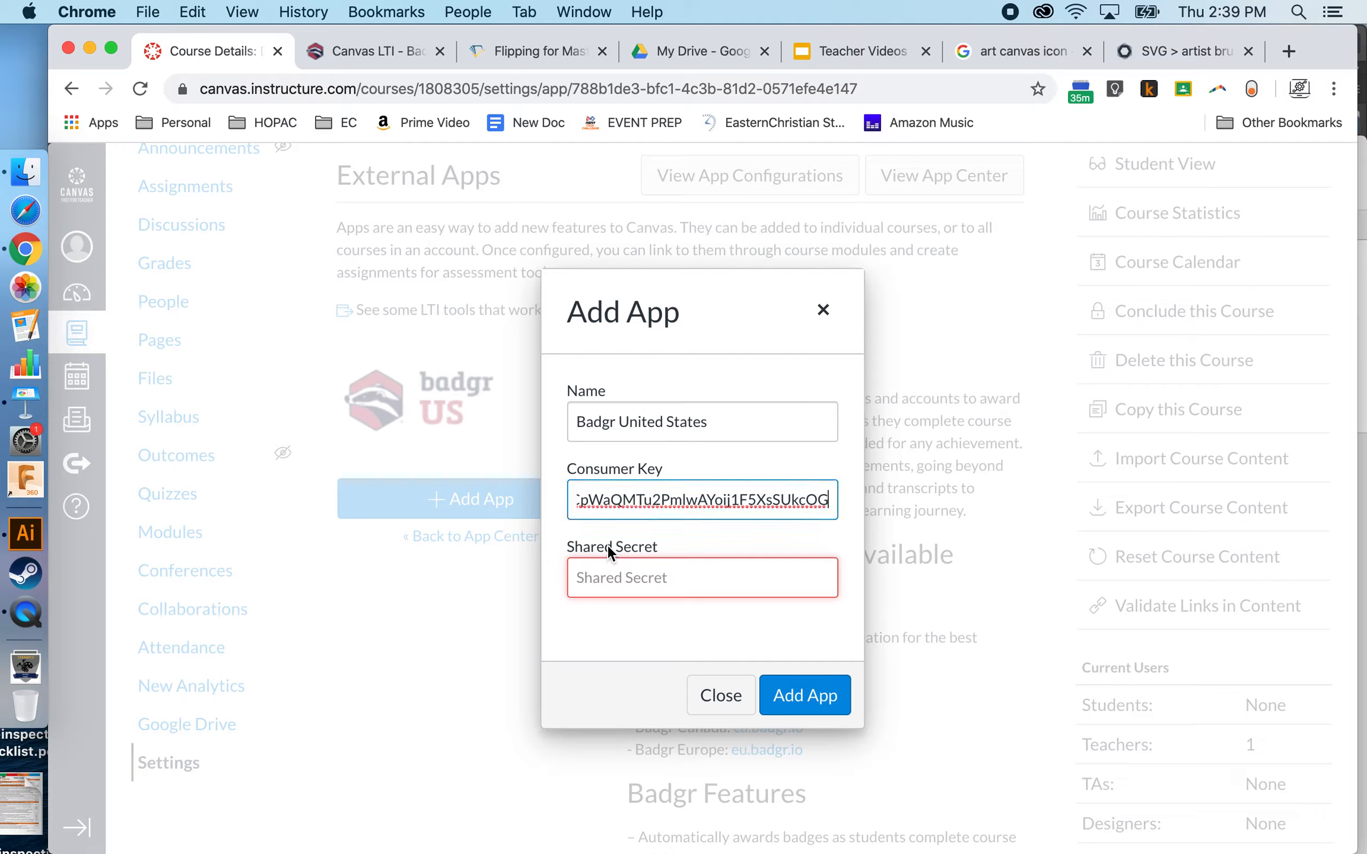
Copy the shared secret from Badgr into the Shared Secret field in Canvas and add the Badgr United States app
{"action": "left_click", "coordinate": [350, 52]}
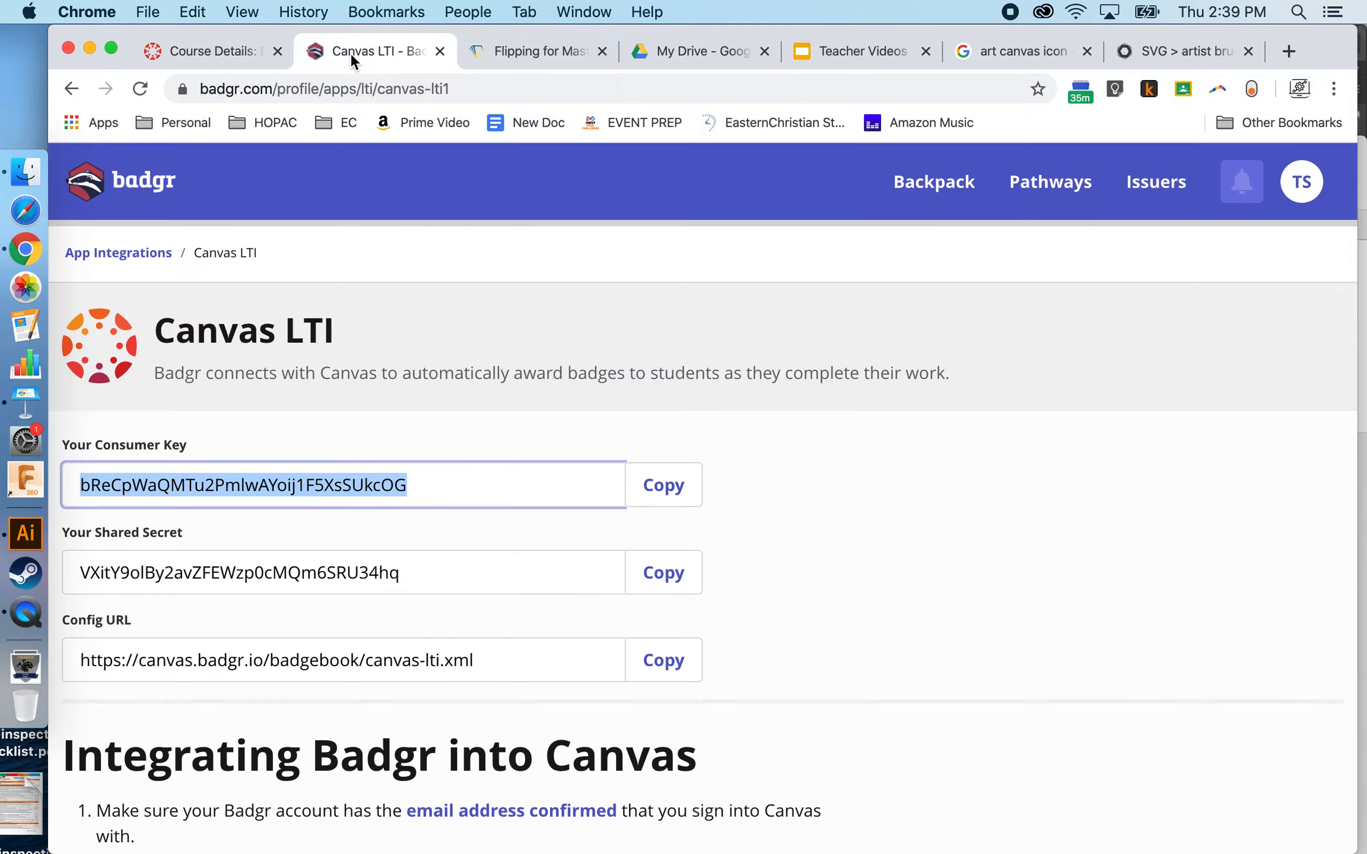
{"action": "left_click", "coordinate": [654, 573]}
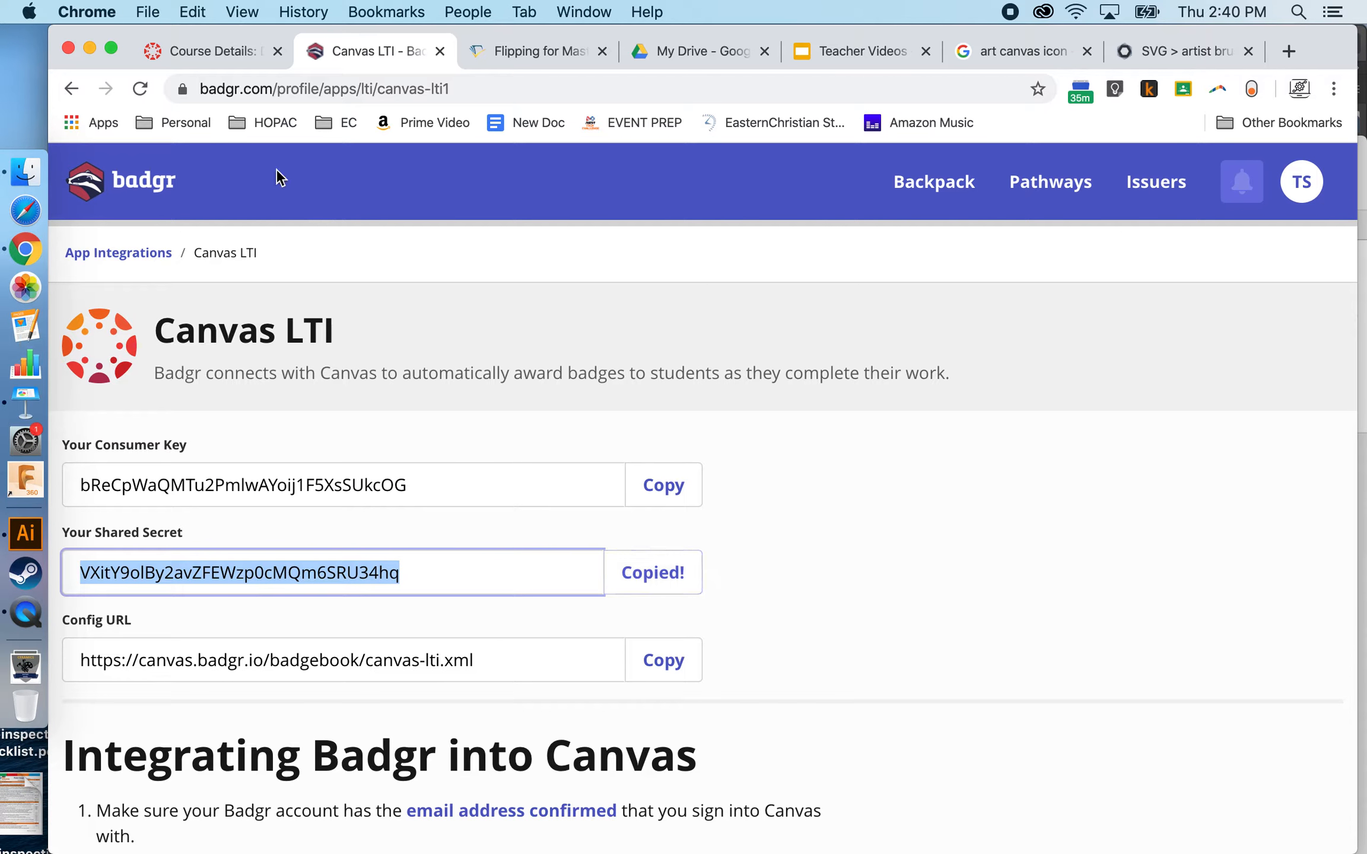
{"action": "left_click", "coordinate": [215, 53]}
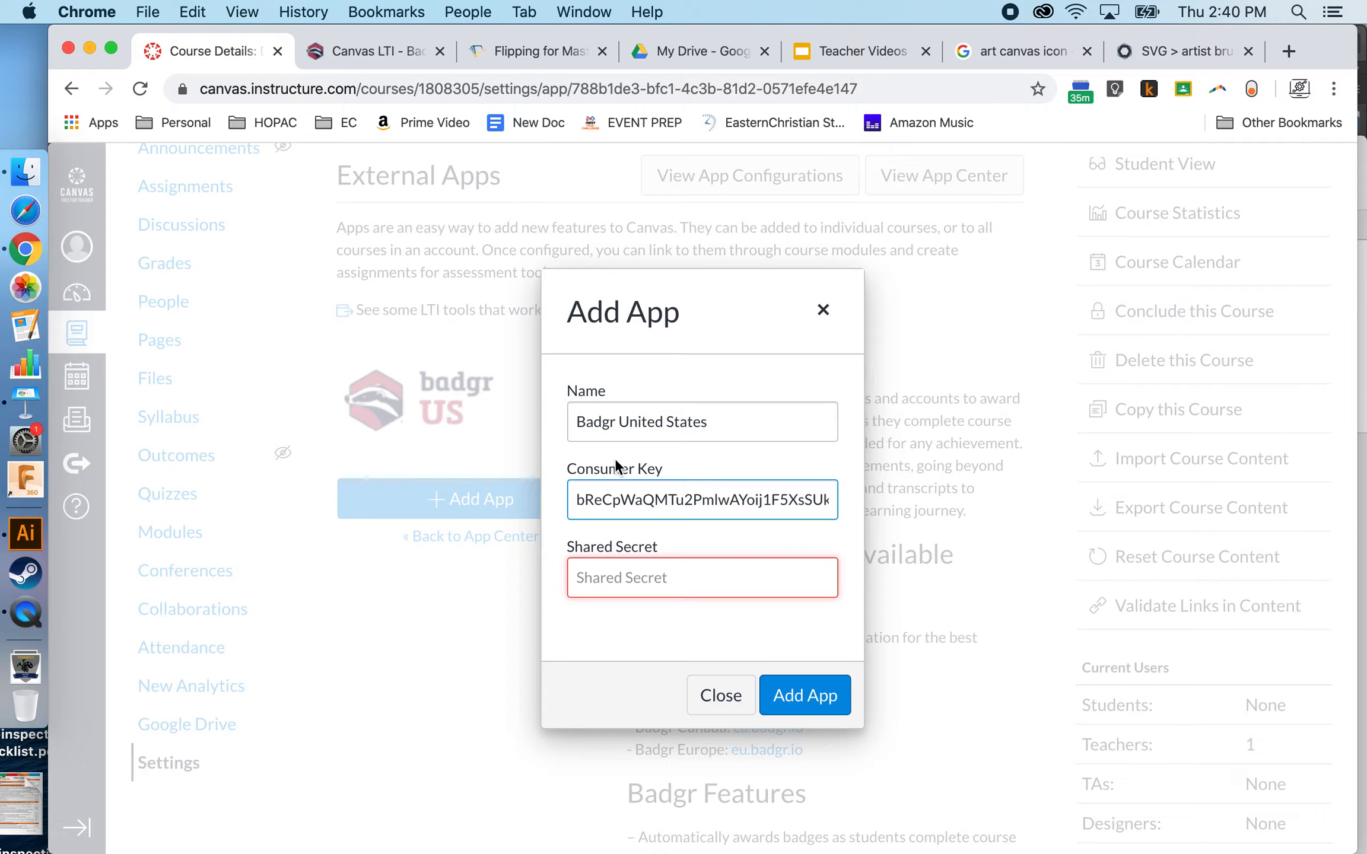
{"action": "left_click", "coordinate": [592, 574]}
{"action": "right_click", "coordinate": [592, 574]}
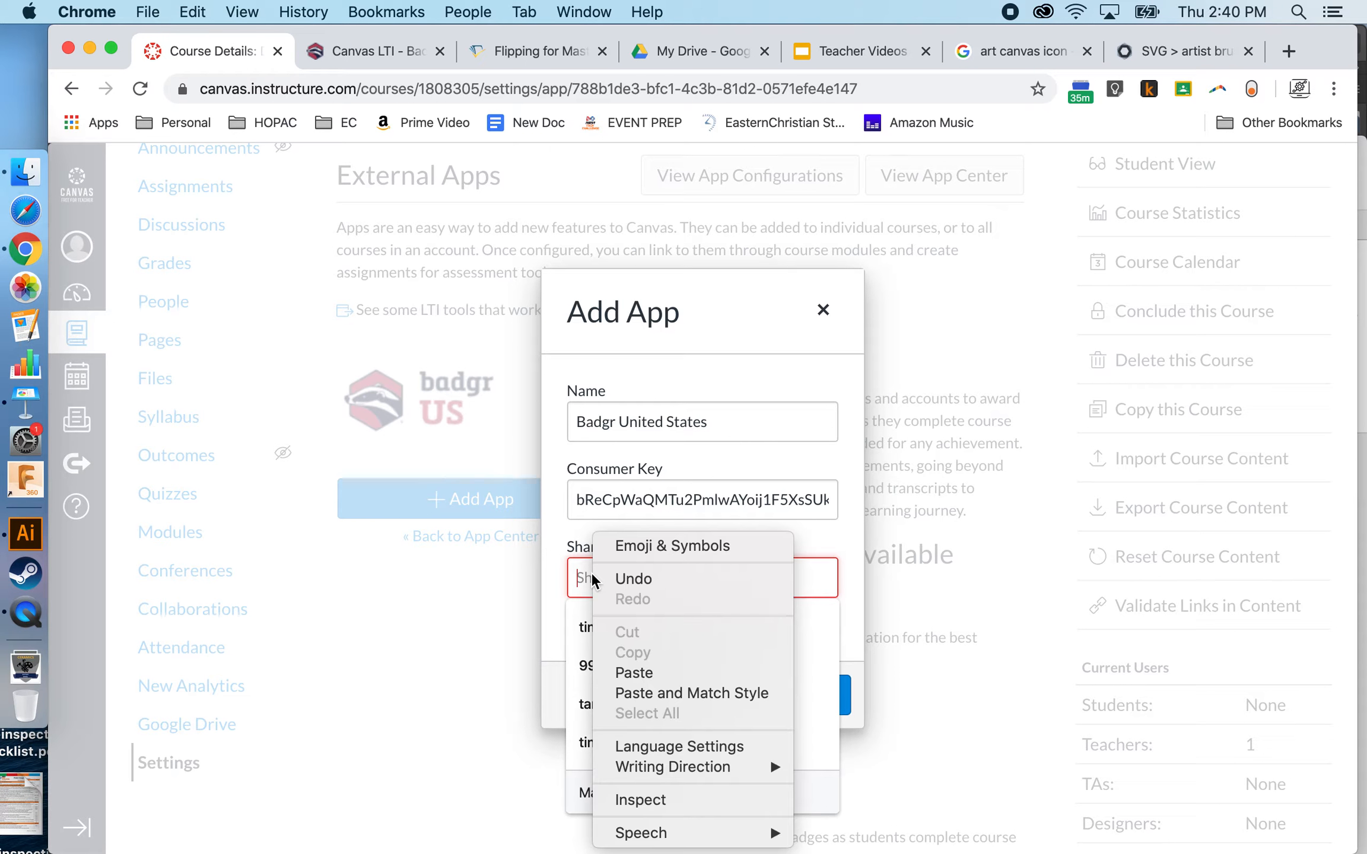
{"action": "left_click", "coordinate": [648, 674]}
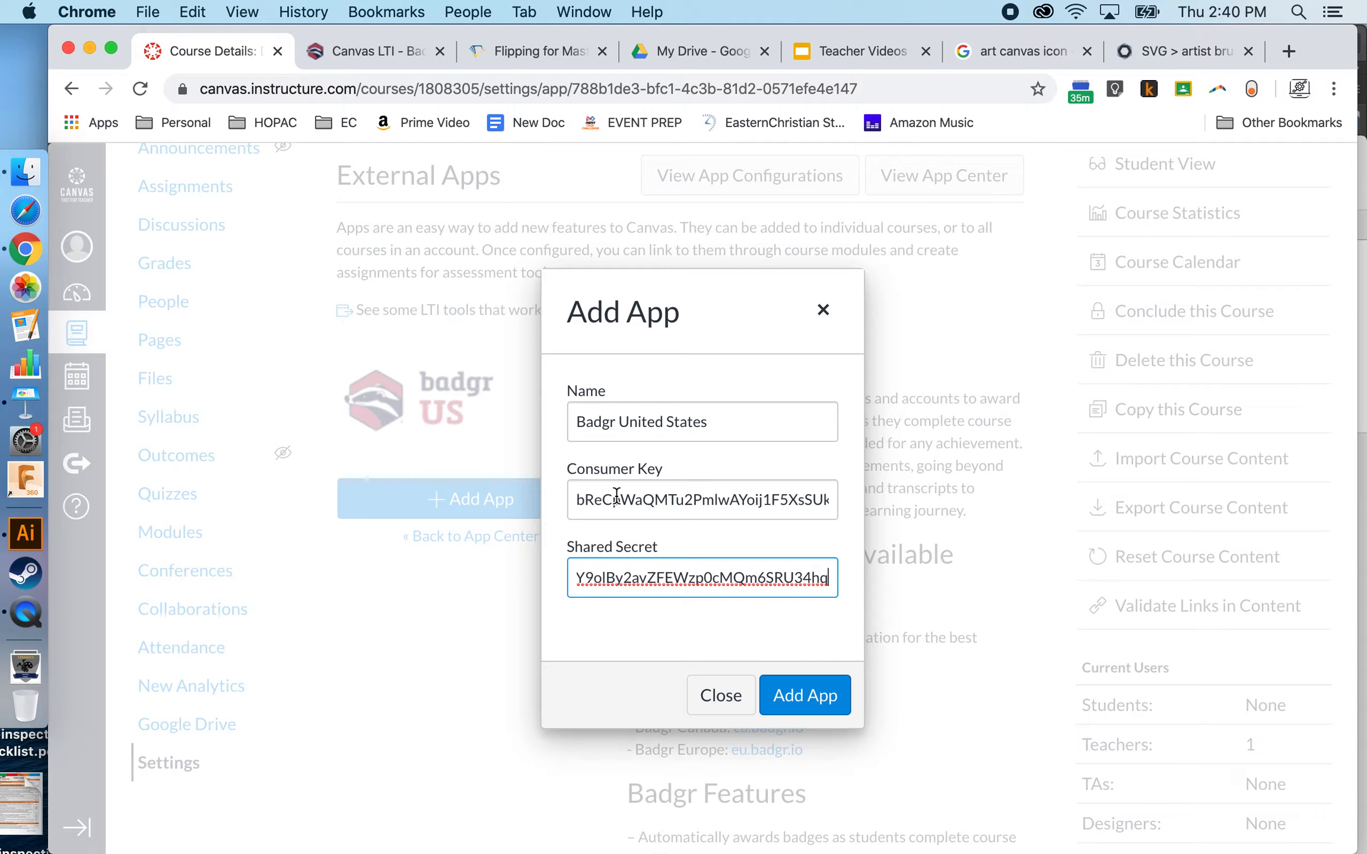
{"action": "left_click", "coordinate": [805, 700]}
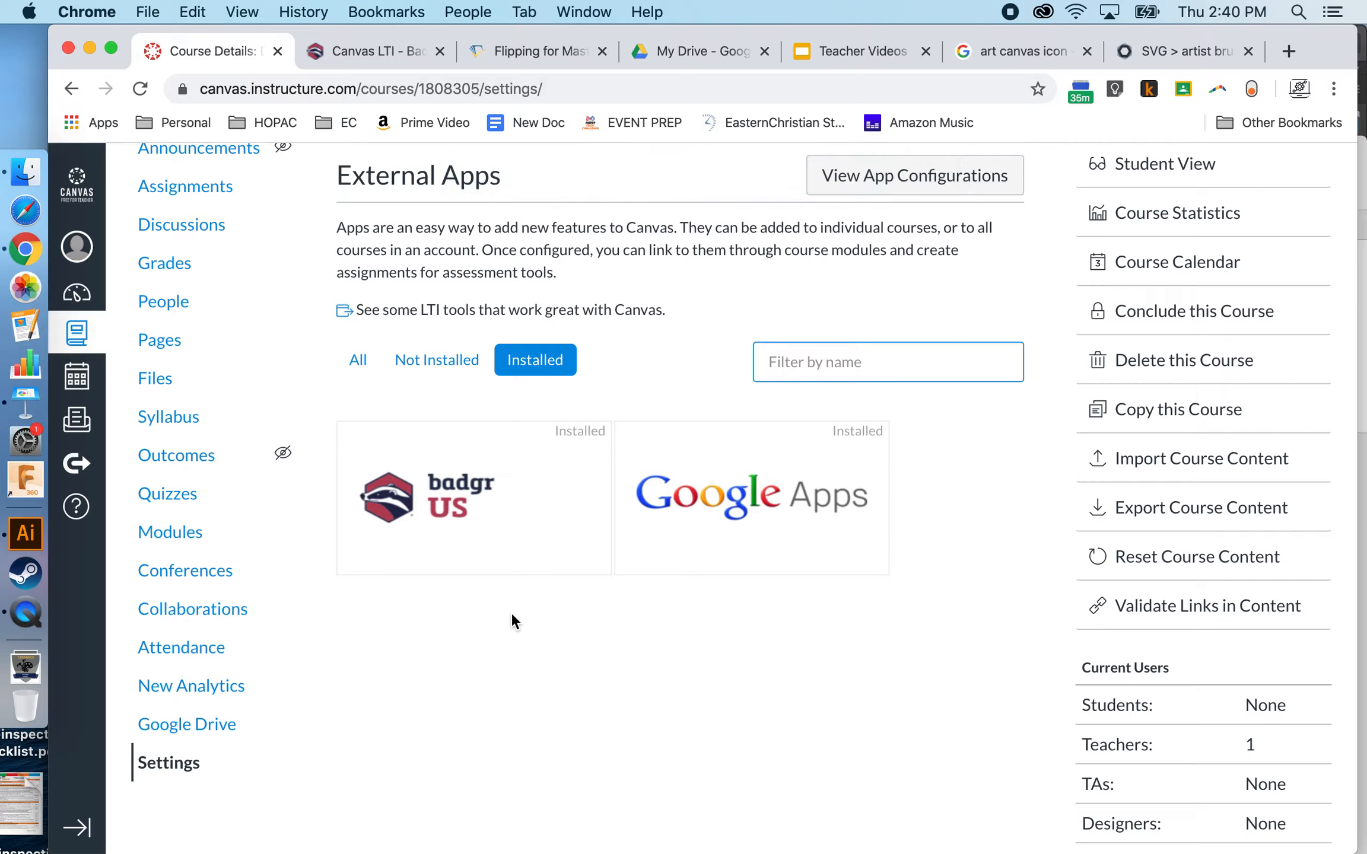
Return to the course home page and look for the Badges entry in the course navigation
{"action": "scroll", "coordinate": [510, 612], "scroll_direction": "up", "scroll_amount": 3}
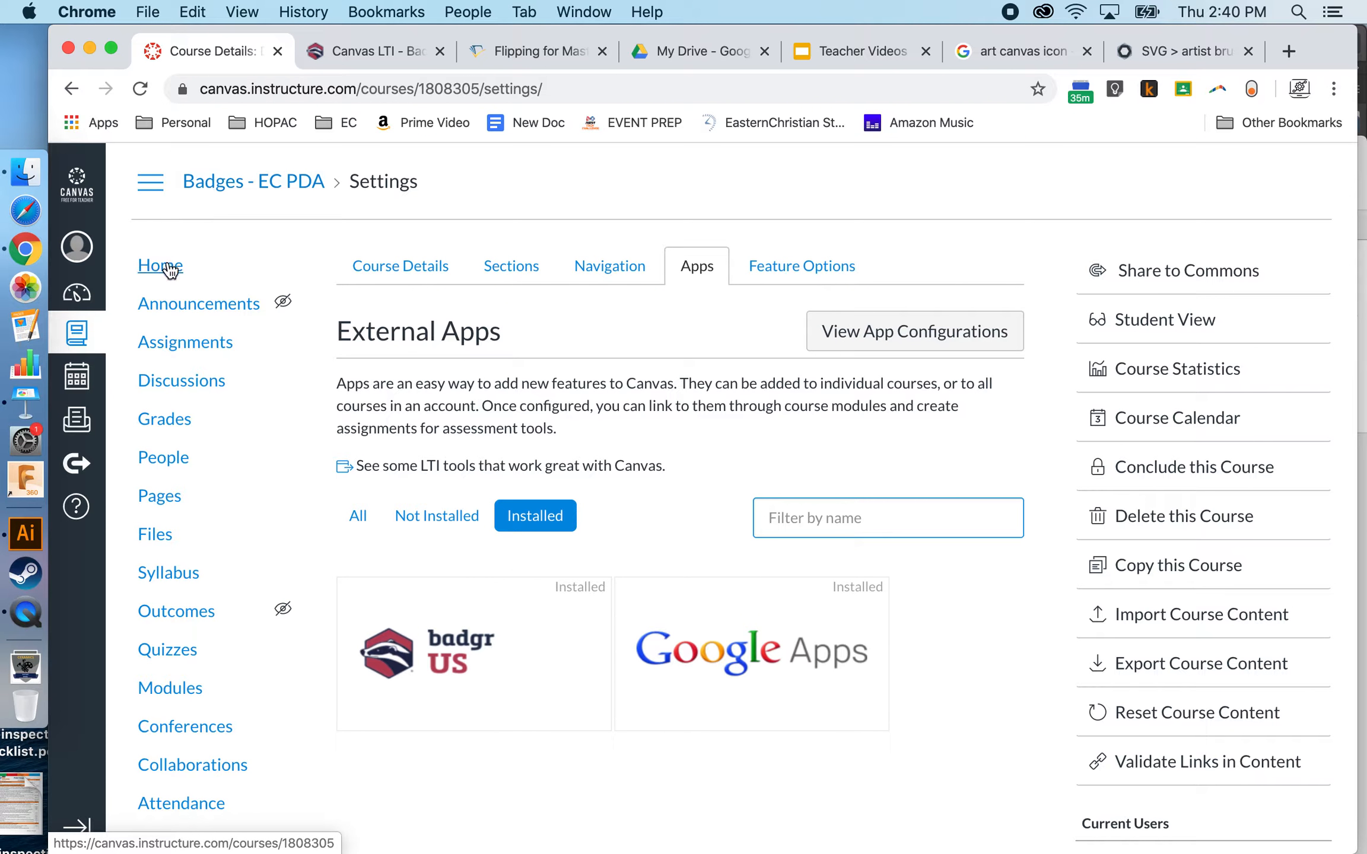
{"action": "left_click", "coordinate": [170, 270]}
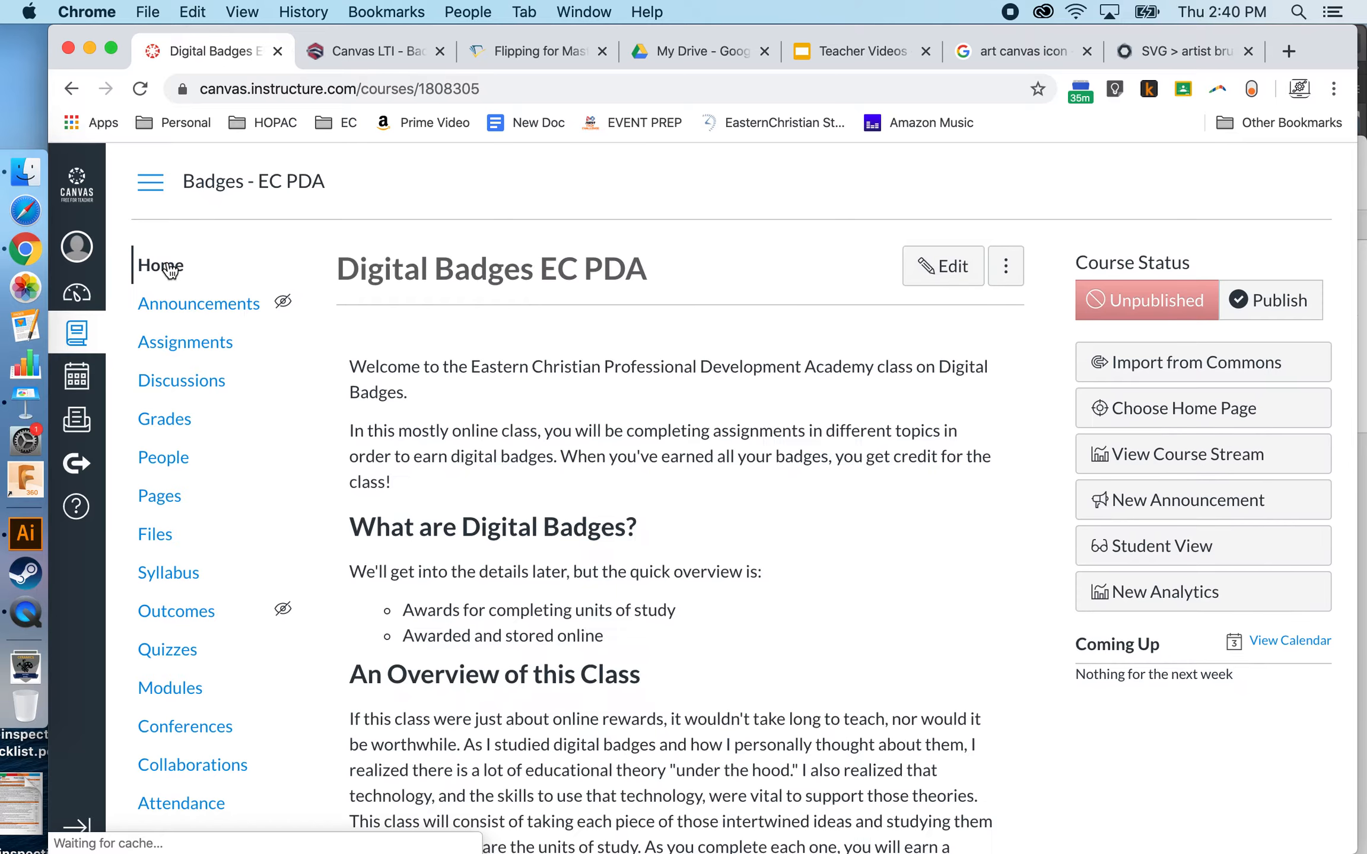
{"action": "scroll", "coordinate": [161, 409], "scroll_direction": "down", "scroll_amount": 5}
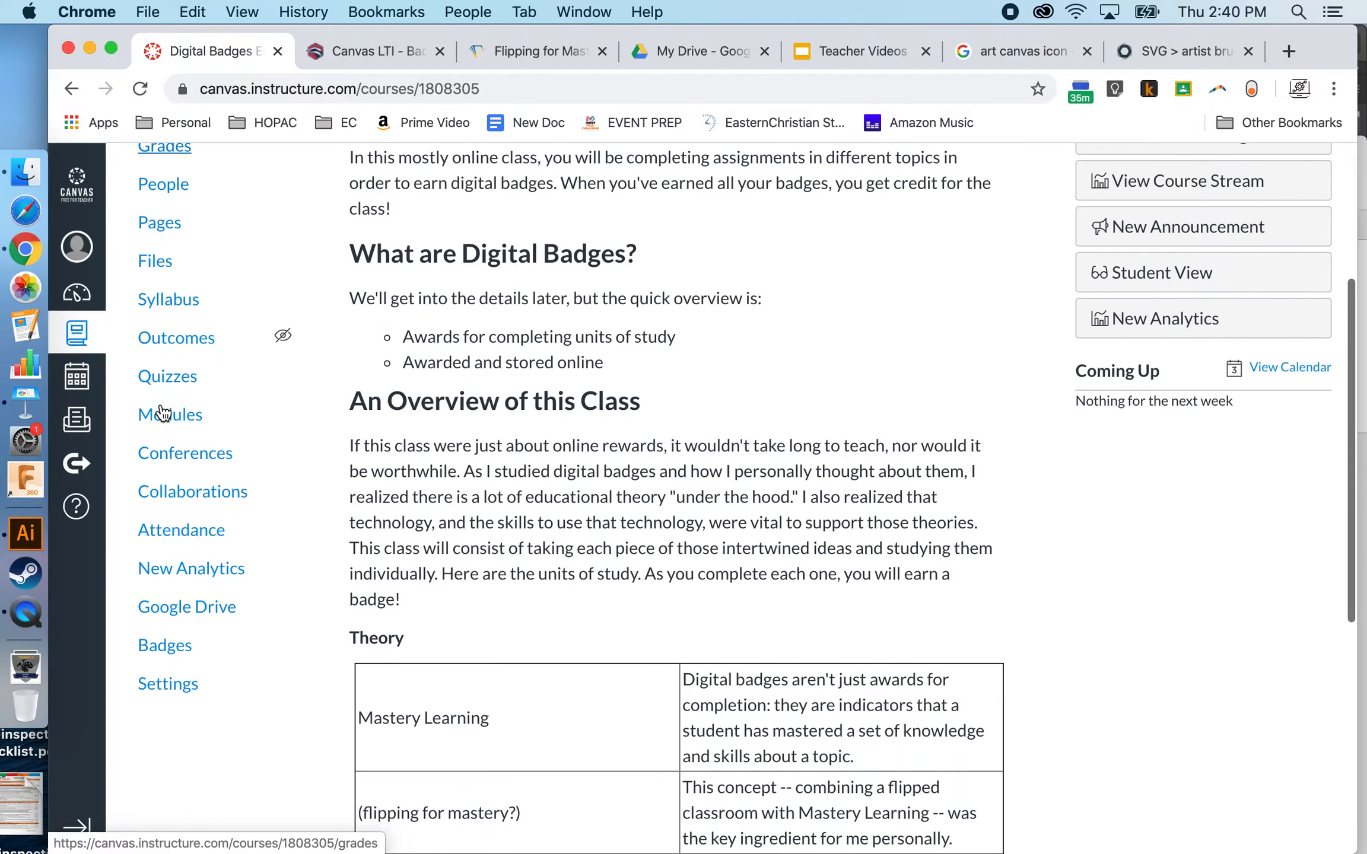
Open the course's Badges page and select Eastern Christian High School as the badge issuer
{"action": "scroll", "coordinate": [178, 296], "scroll_direction": "up", "scroll_amount": 4}
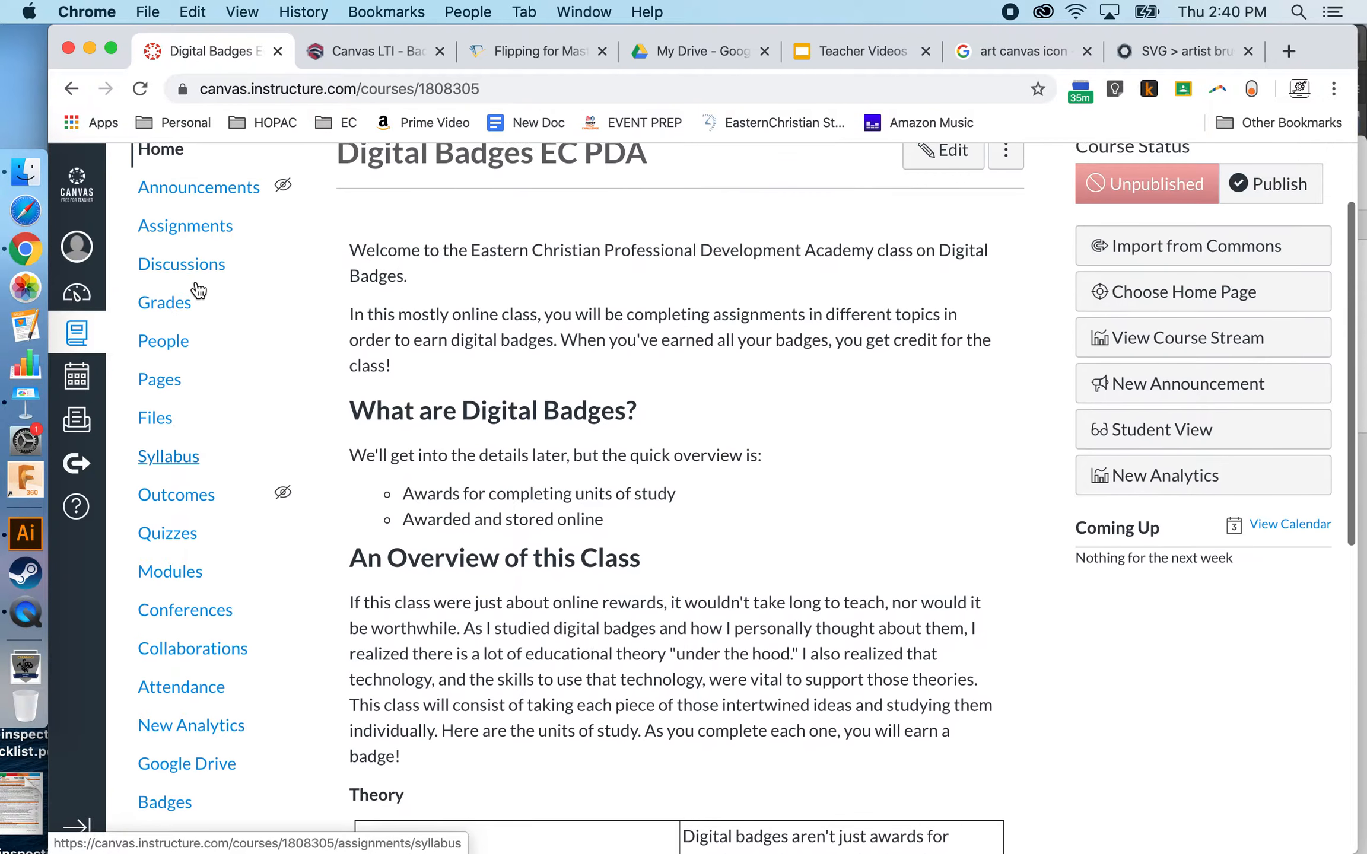
{"action": "scroll", "coordinate": [177, 451], "scroll_direction": "down", "scroll_amount": 6}
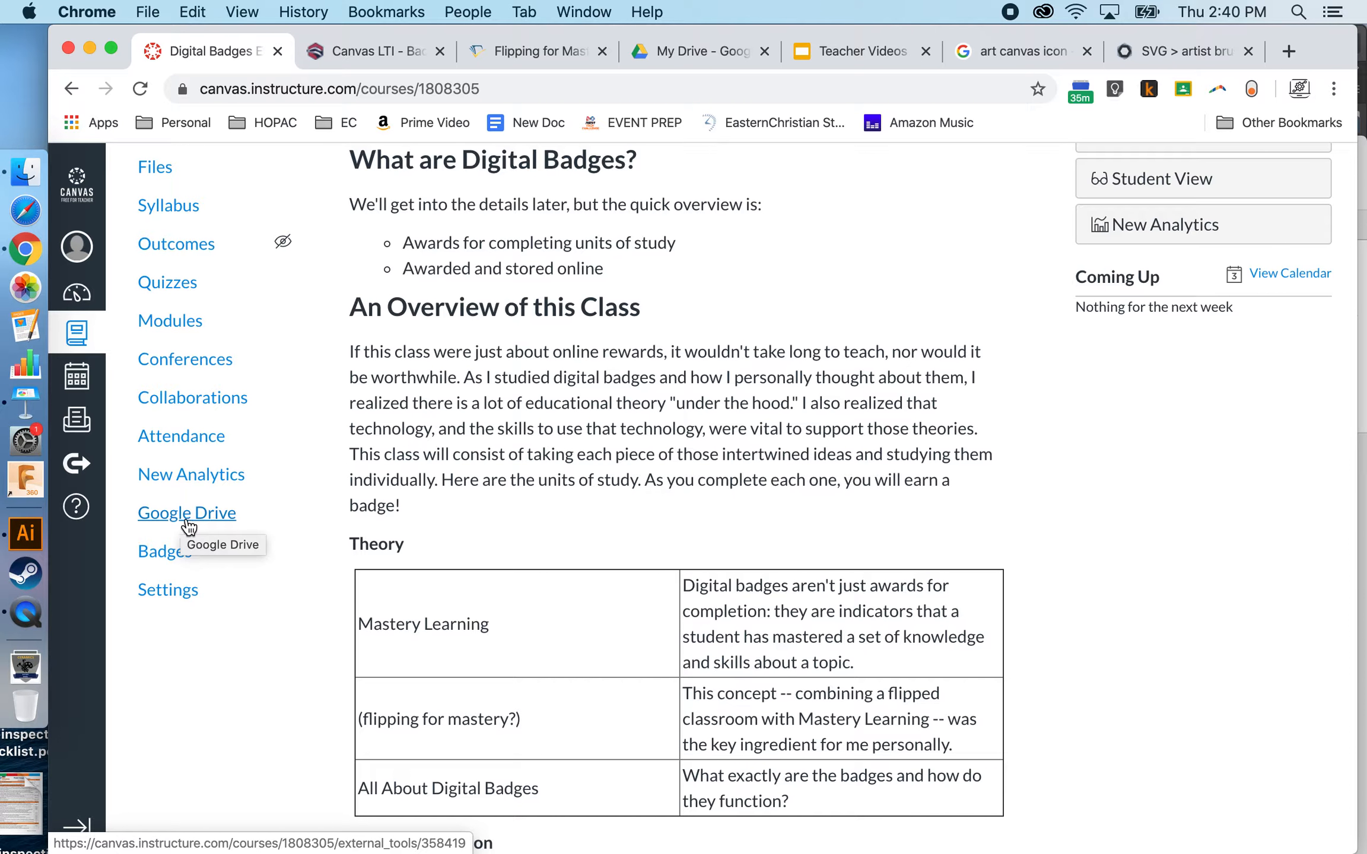
{"action": "left_click", "coordinate": [167, 555]}
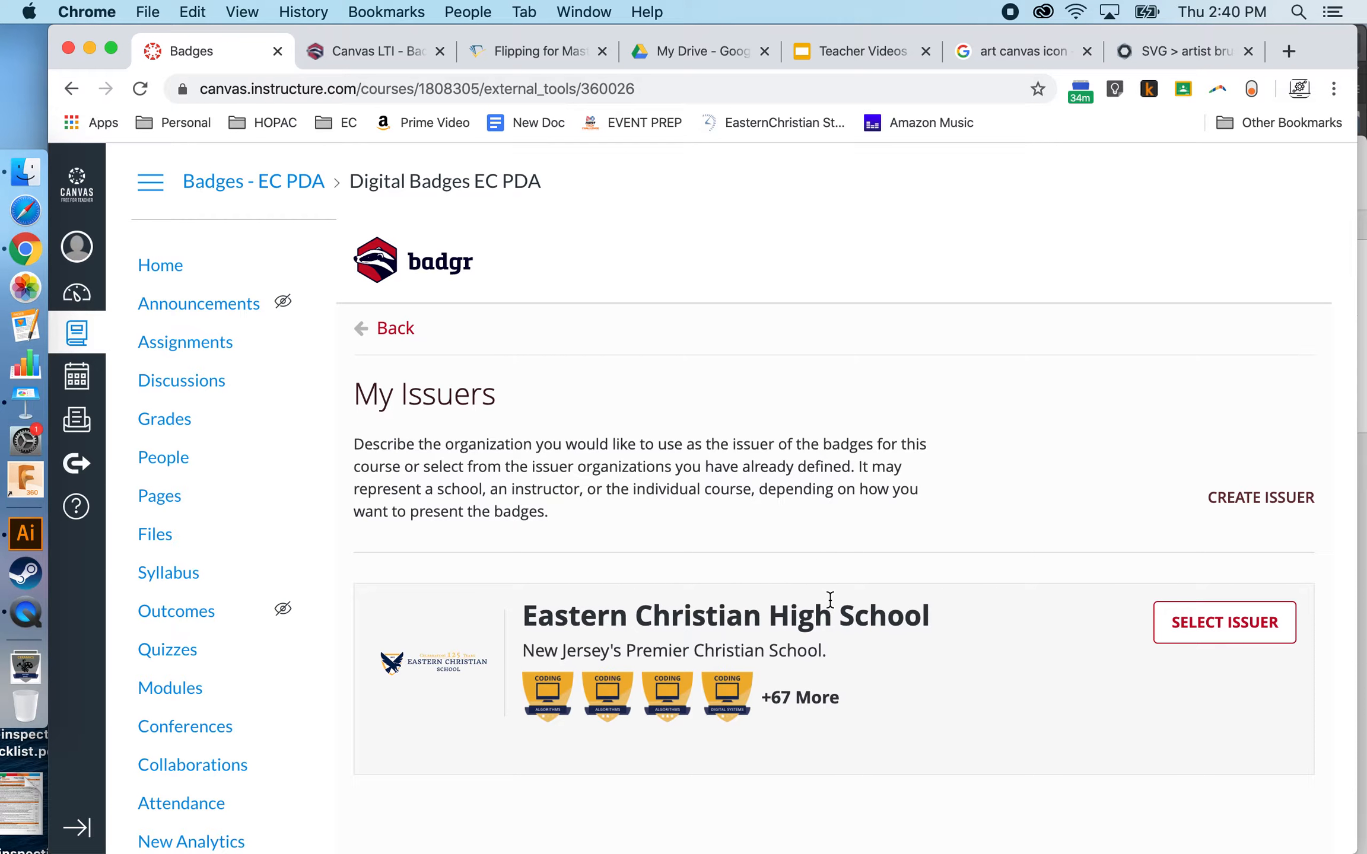
{"action": "scroll", "coordinate": [706, 543], "scroll_direction": "down", "scroll_amount": 5}
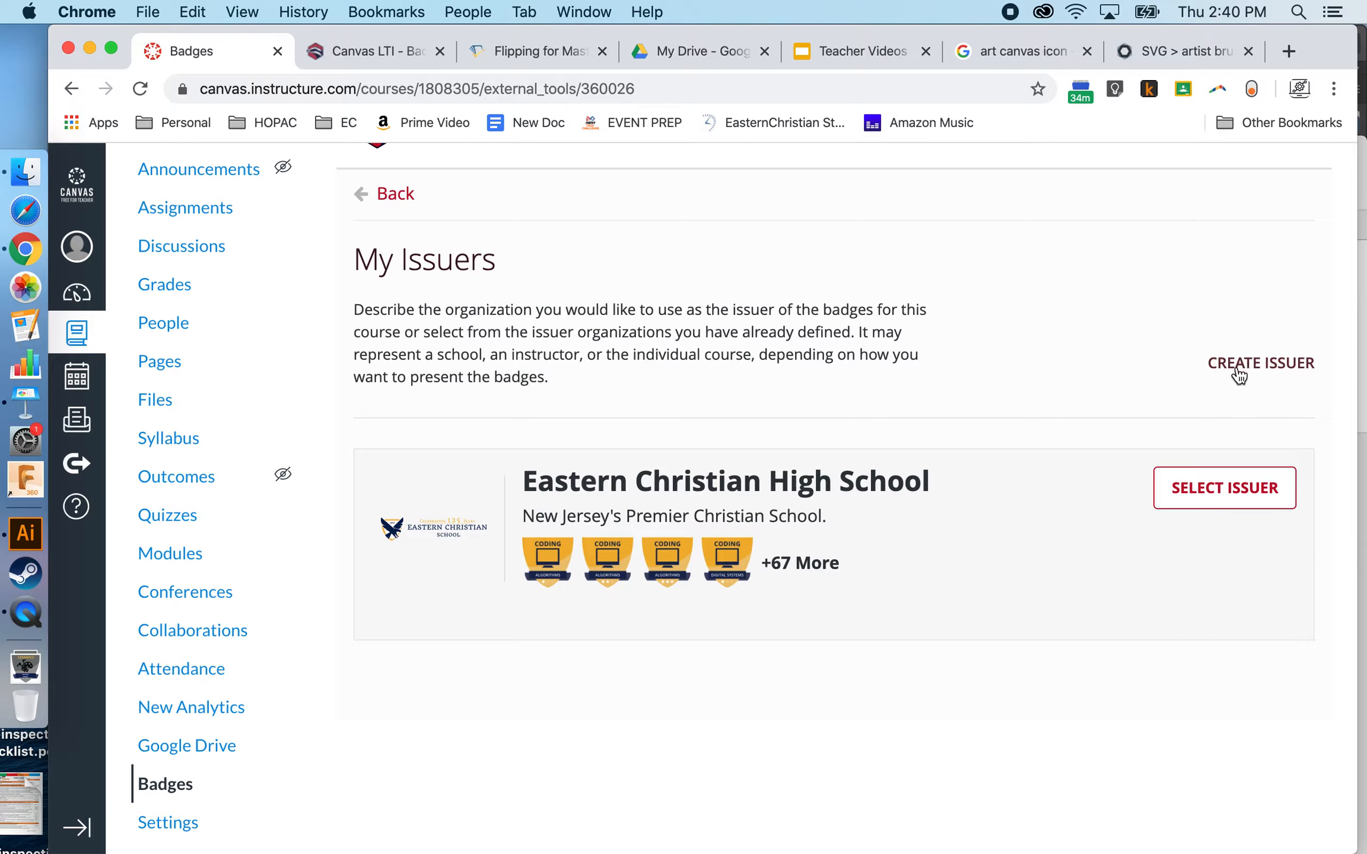
{"action": "left_click", "coordinate": [1214, 493]}
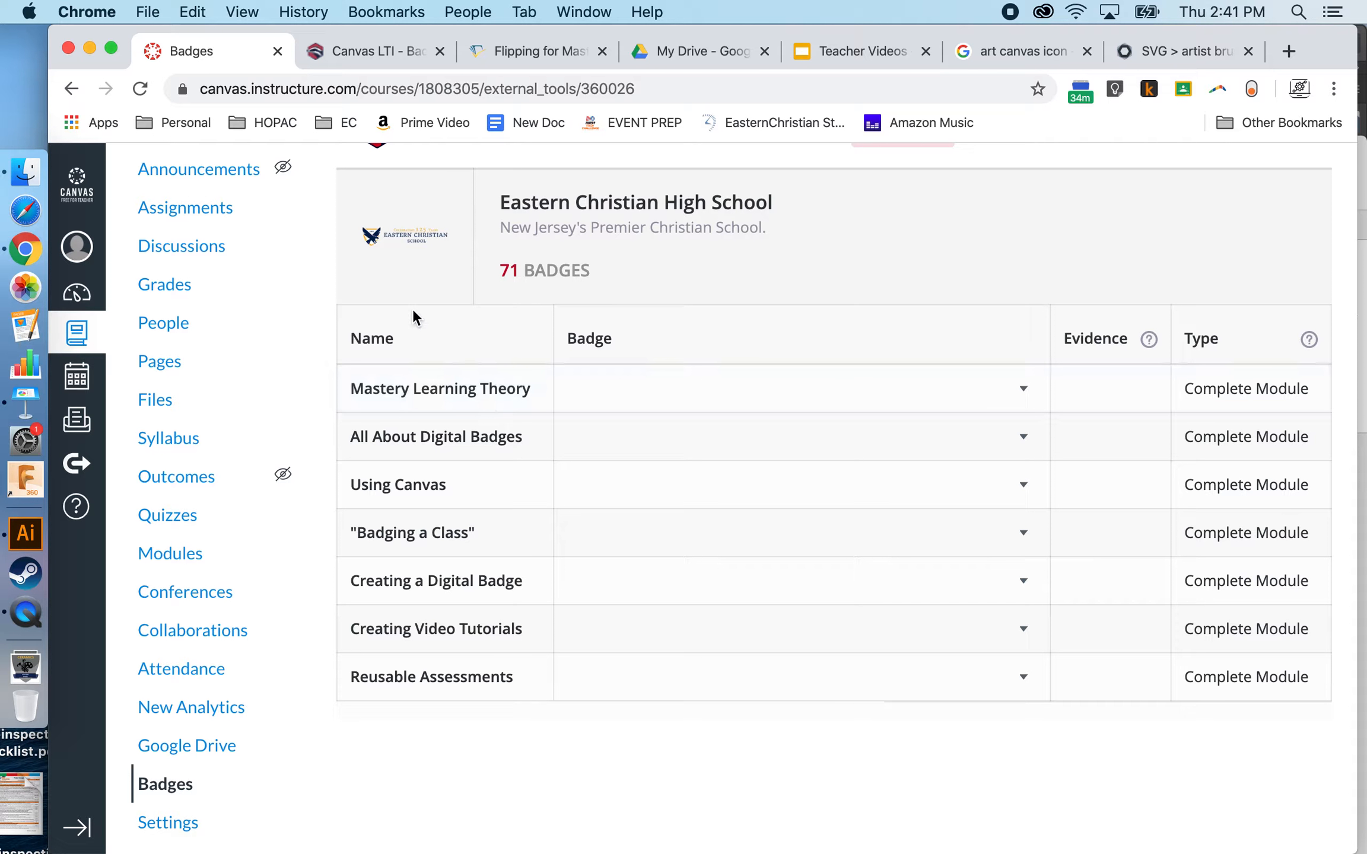
Browse the badges available for the Mastery Learning Theory module, trying the name filter with "Web" and clearing it
{"action": "left_click", "coordinate": [1024, 391]}
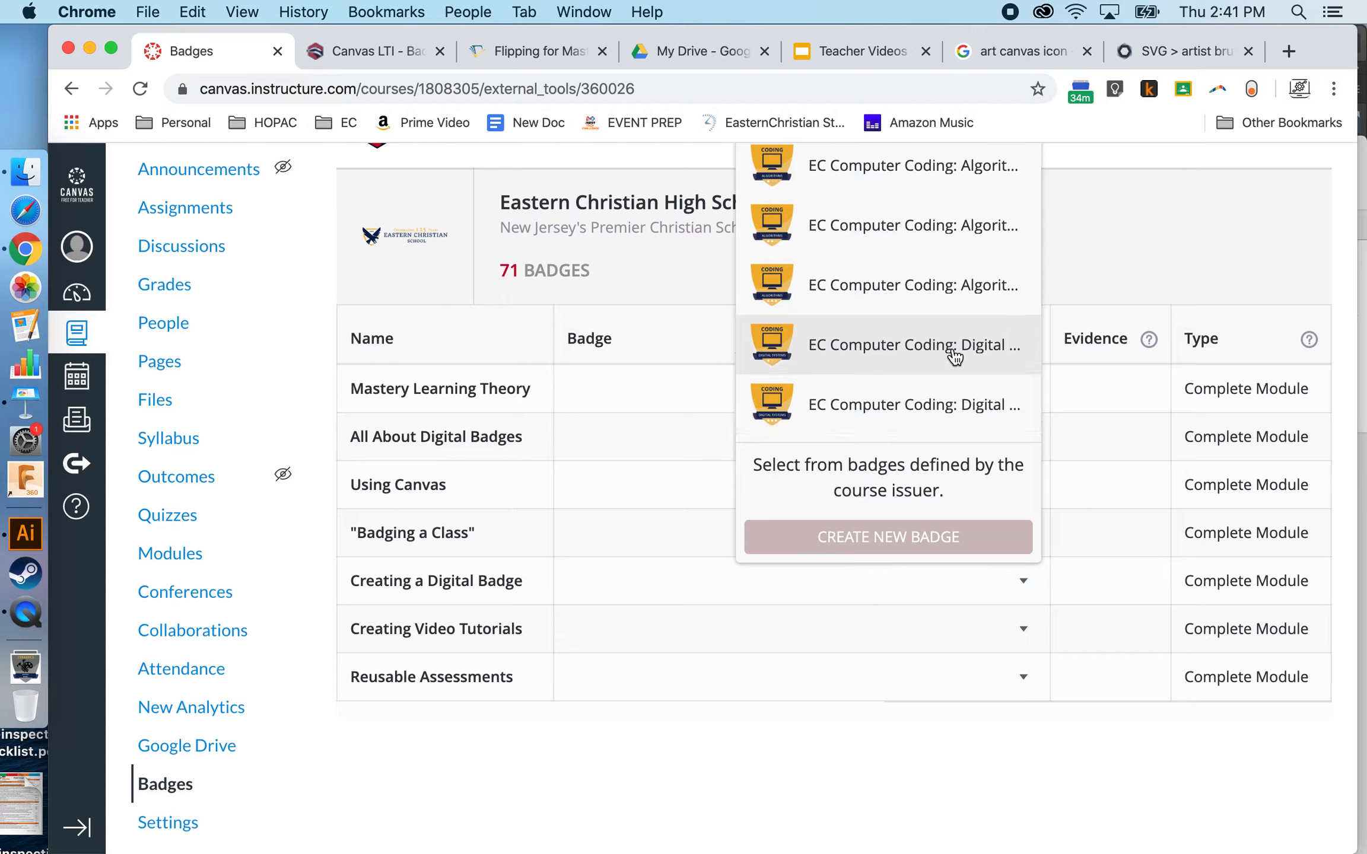
{"action": "scroll", "coordinate": [952, 355], "scroll_direction": "up", "scroll_amount": 1}
{"action": "scroll", "coordinate": [955, 356], "scroll_direction": "up", "scroll_amount": 1}
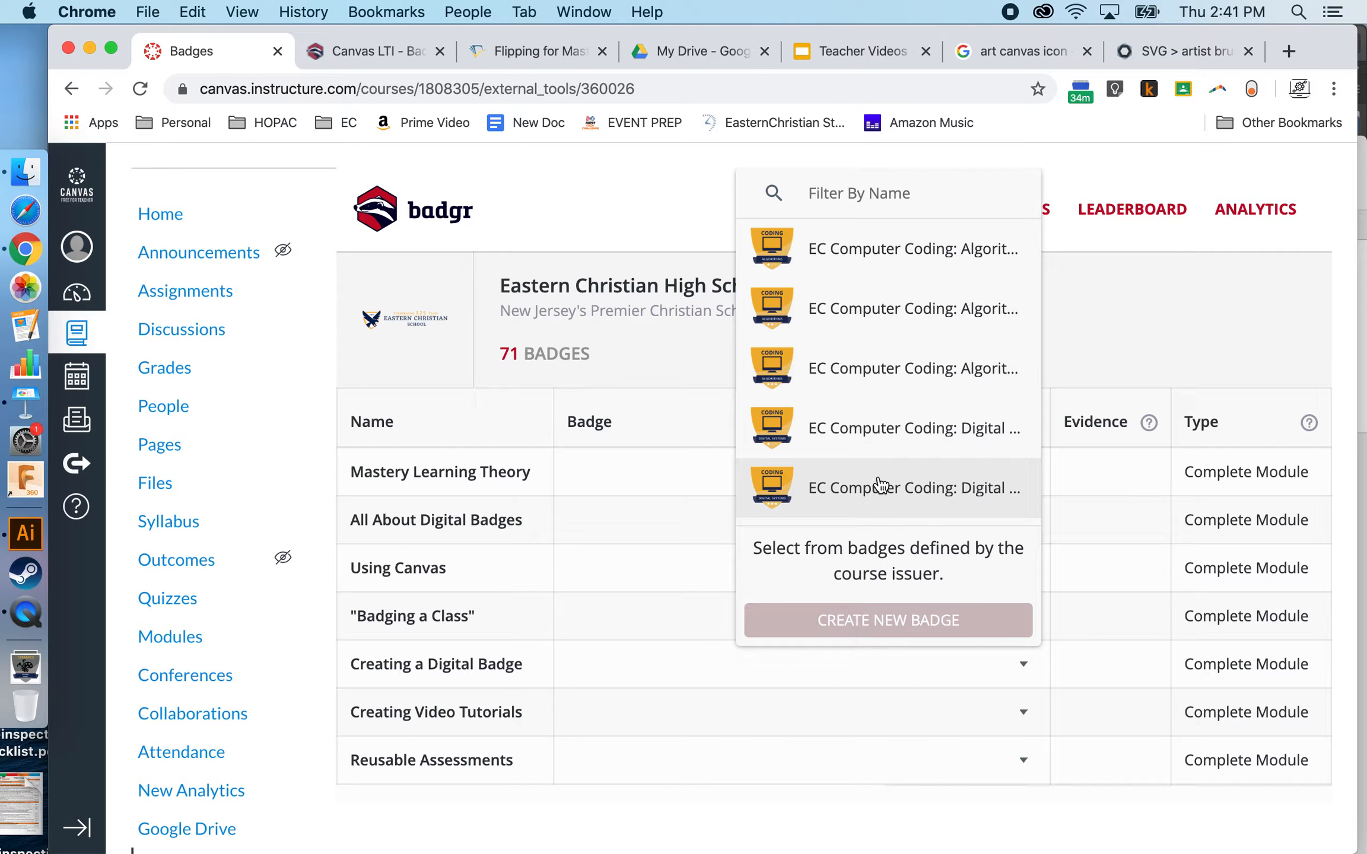
{"action": "left_click", "coordinate": [855, 198]}
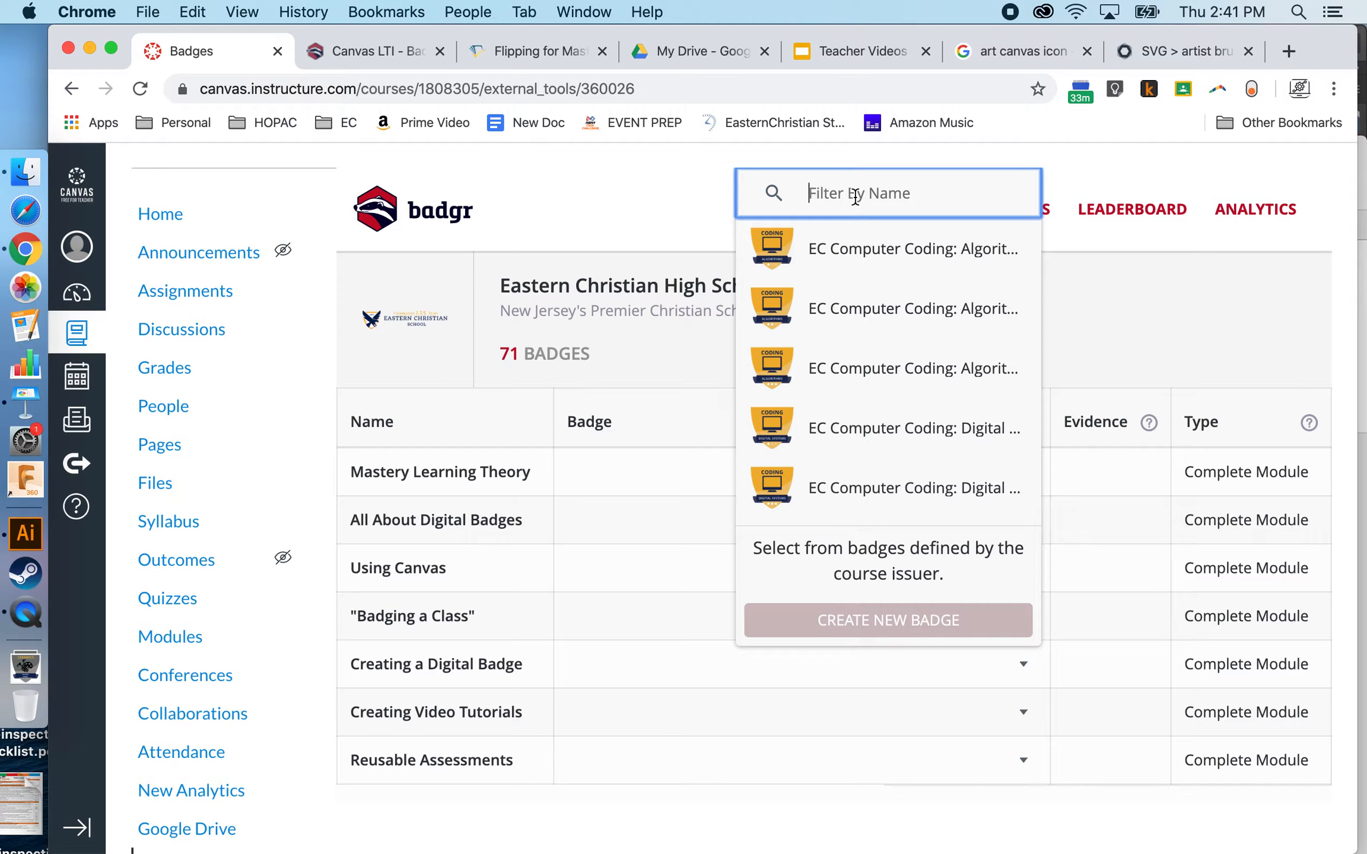
{"action": "type", "text": "Web"}
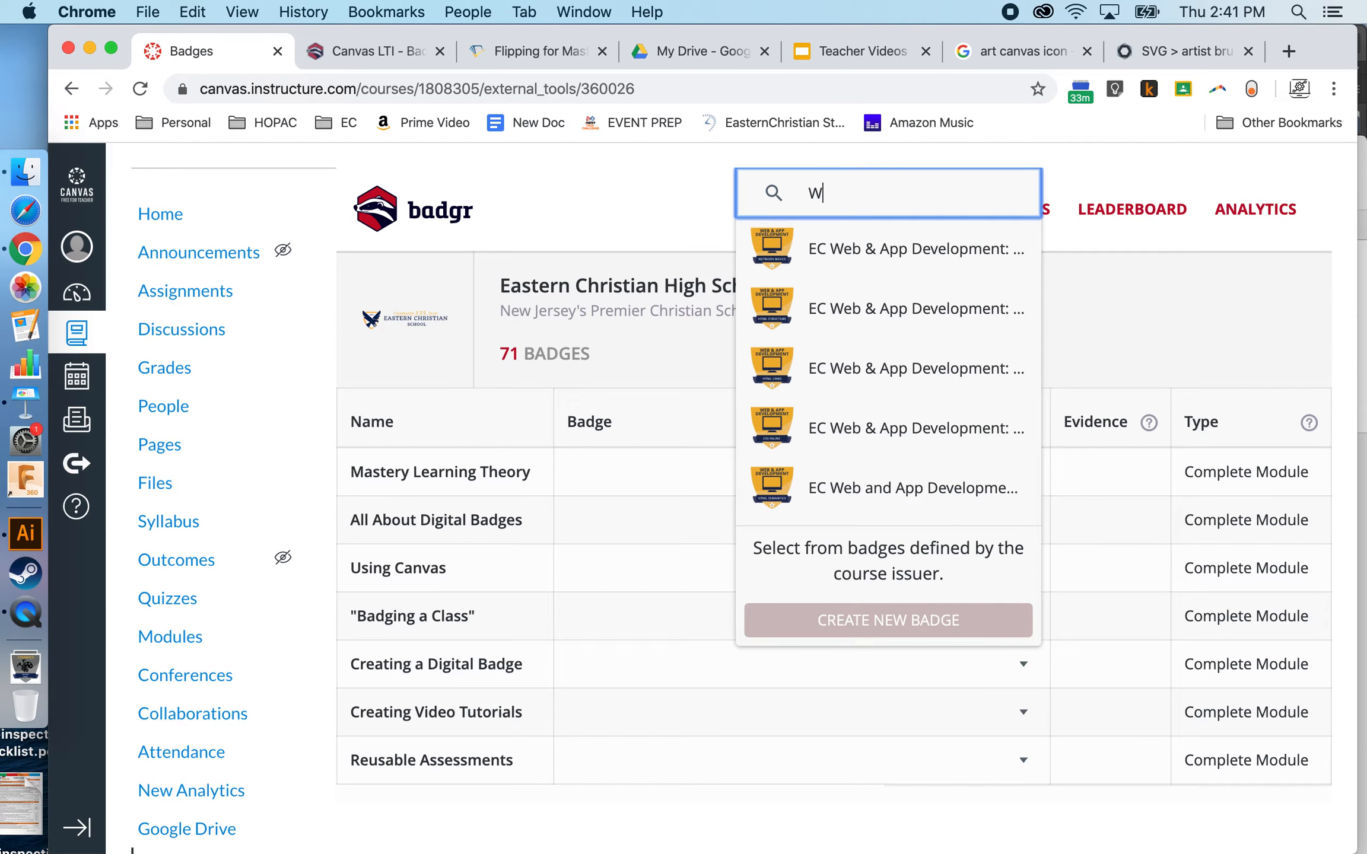
{"action": "key", "text": "BackSpace"}
{"action": "key", "text": "BackSpace"}
{"action": "key", "text": "BackSpace"}
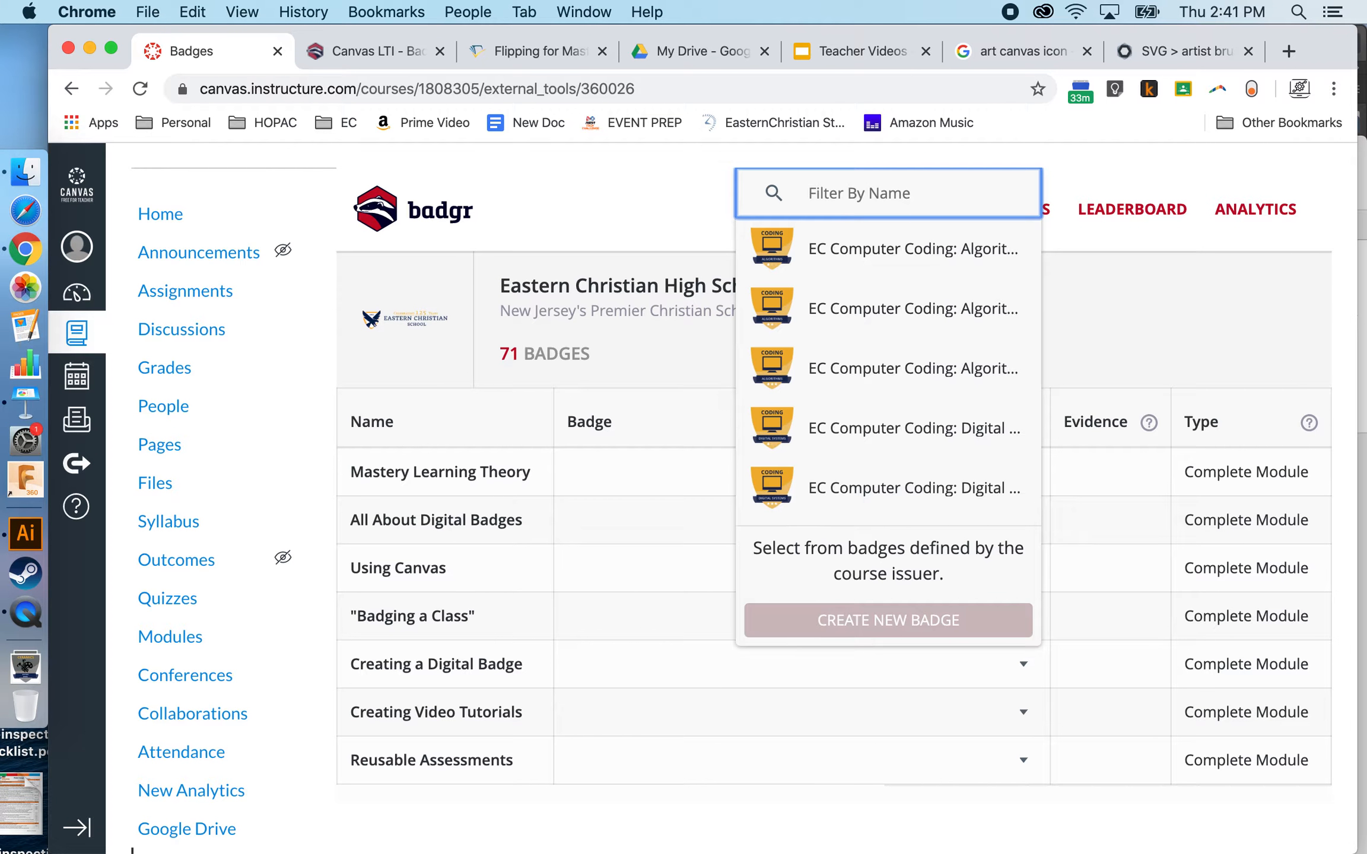
{"action": "scroll", "coordinate": [911, 343], "scroll_direction": "down", "scroll_amount": 5}
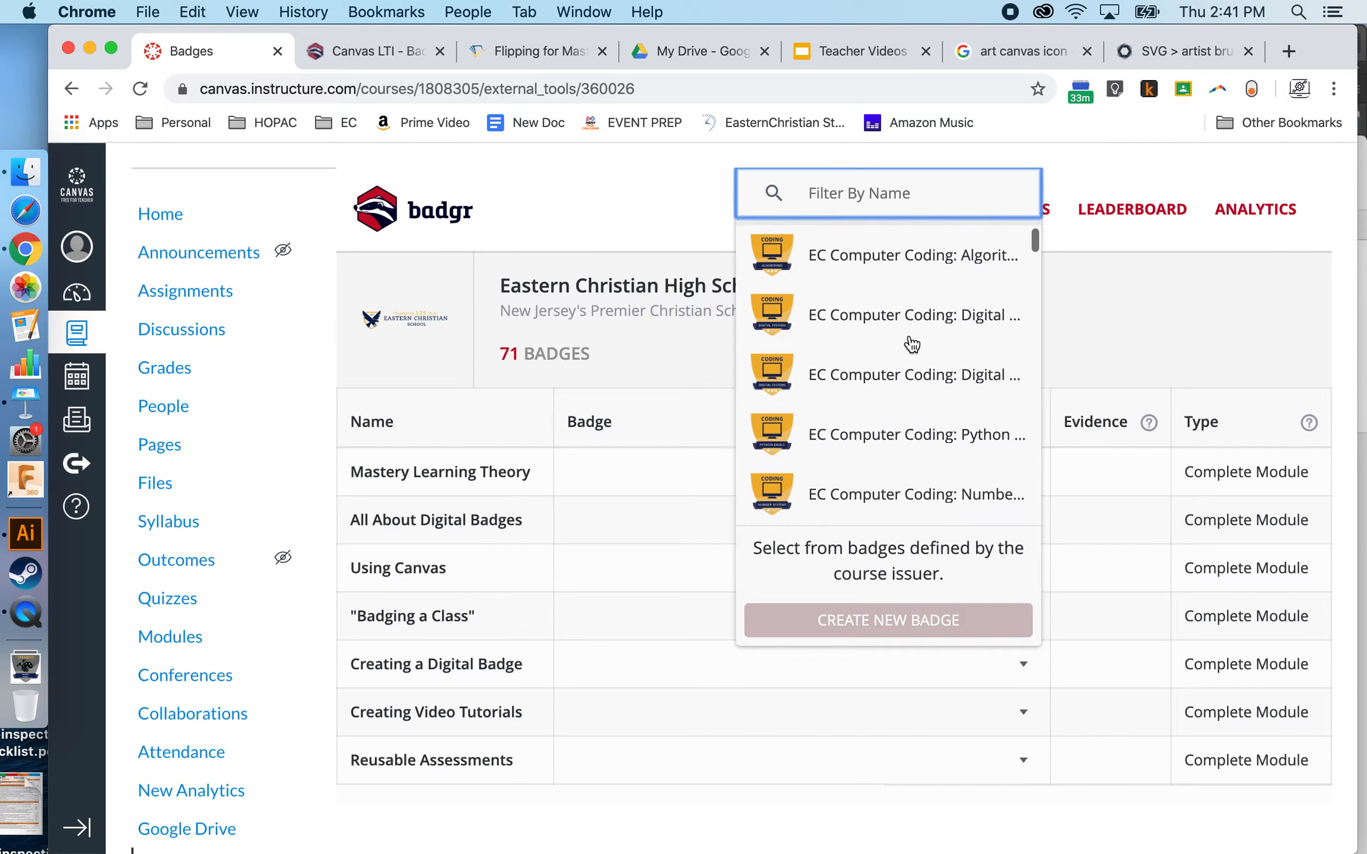
{"action": "scroll", "coordinate": [910, 343], "scroll_direction": "up", "scroll_amount": 3}
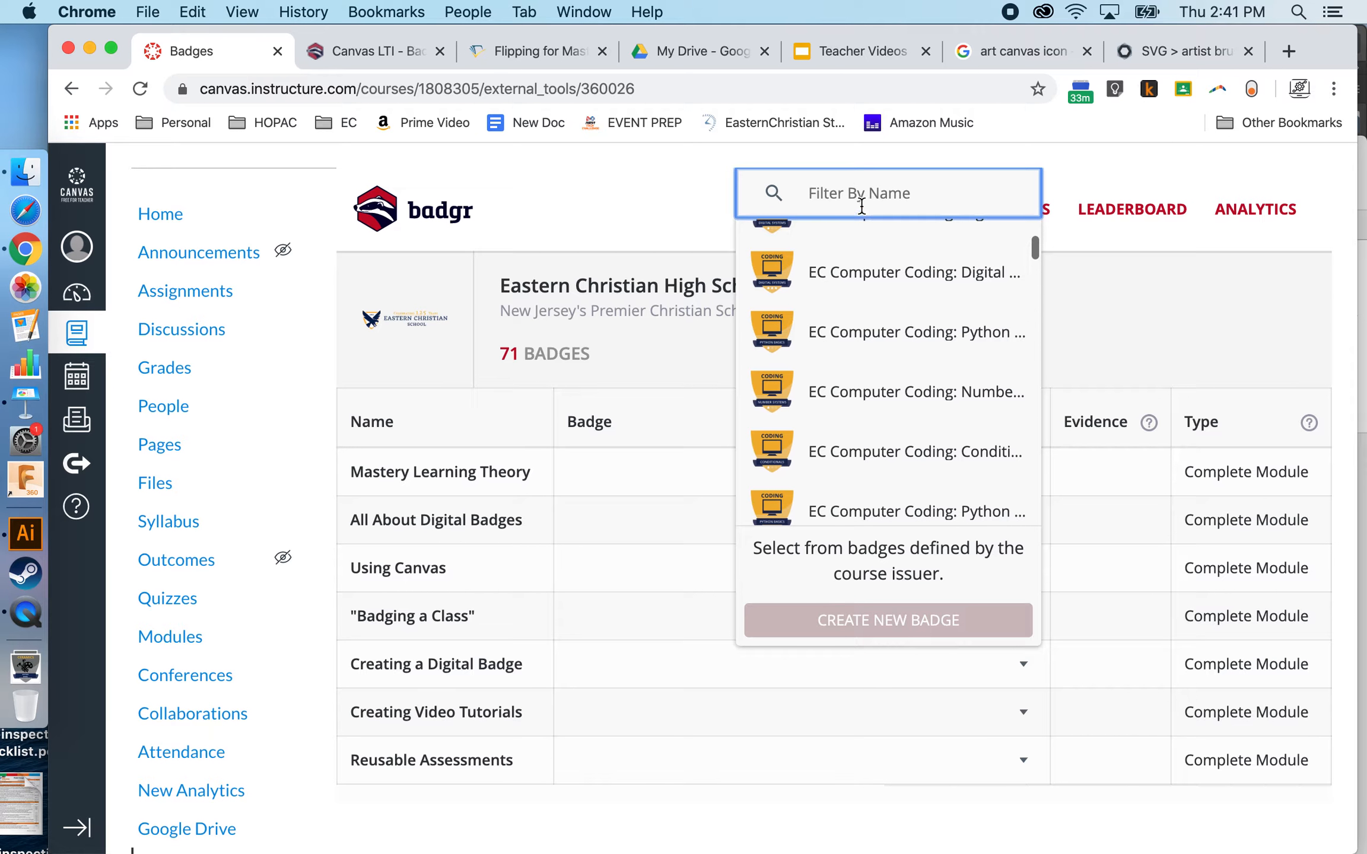
Filter the badges by "Conditionals" and assign EC Computer Coding: Conditionals 1 to the Mastery Learning Theory module
{"action": "type", "text": "Copy"}
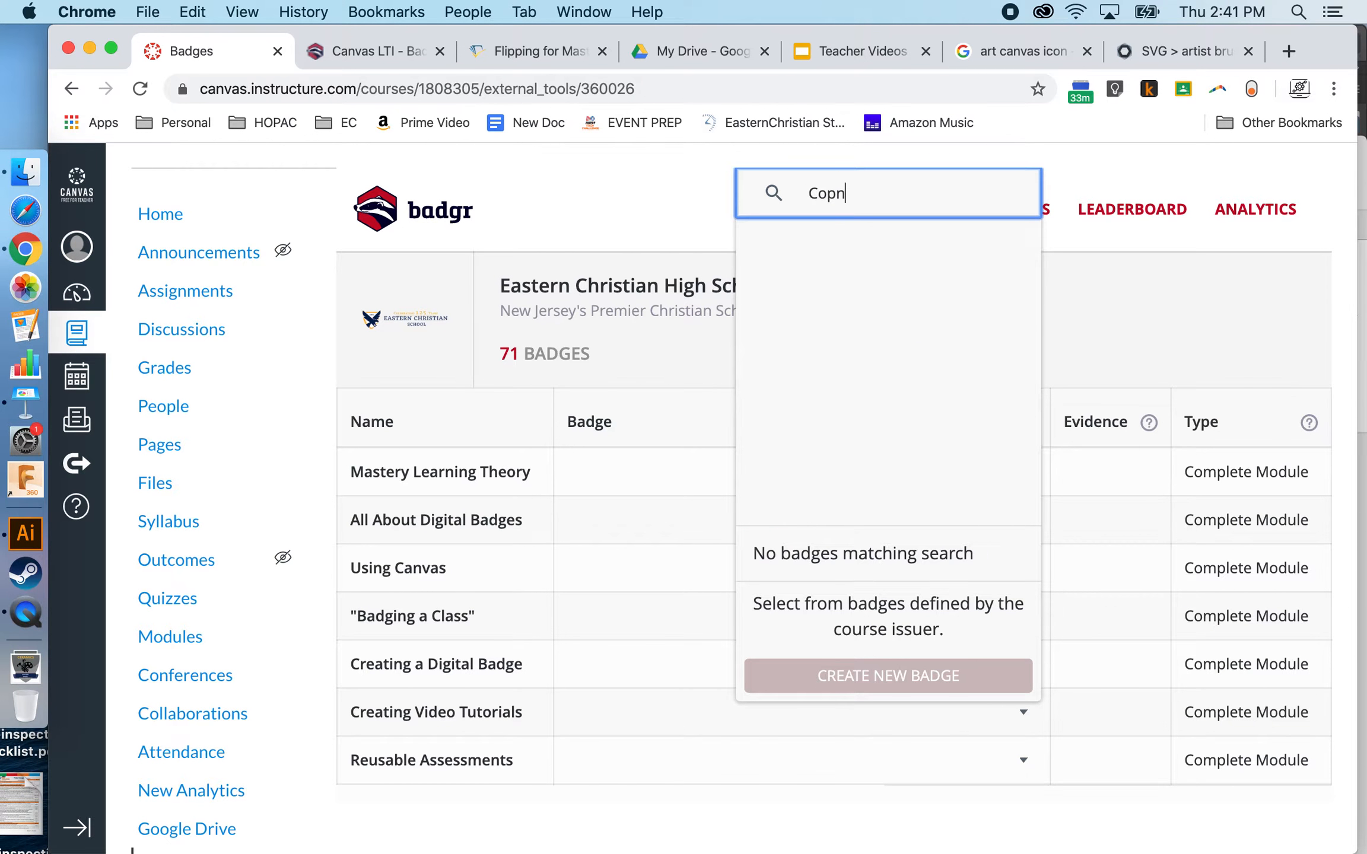
{"action": "key", "text": "BackSpace"}
{"action": "key", "text": "BackSpace"}
{"action": "type", "text": "nditionals"}
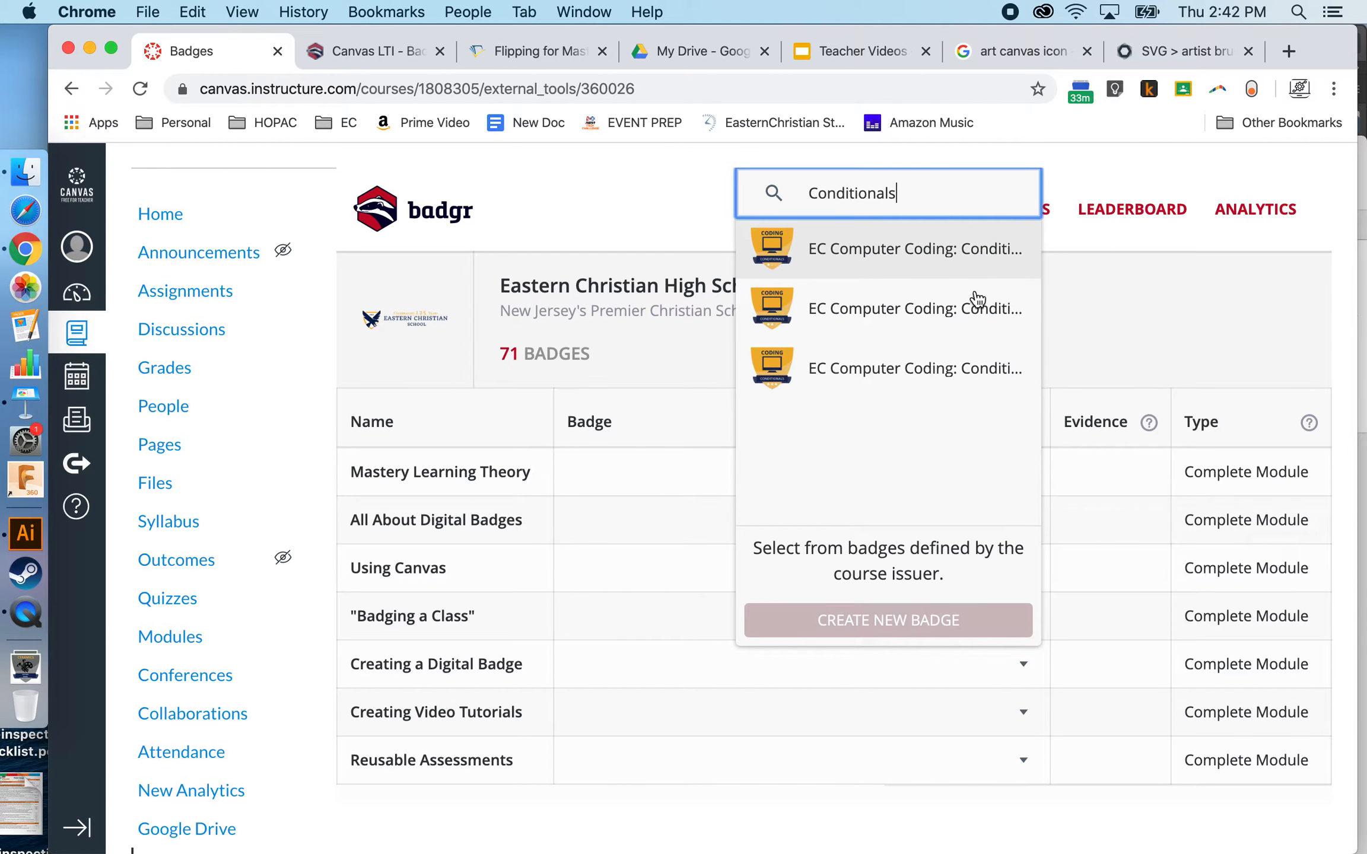
{"action": "left_click", "coordinate": [960, 259]}
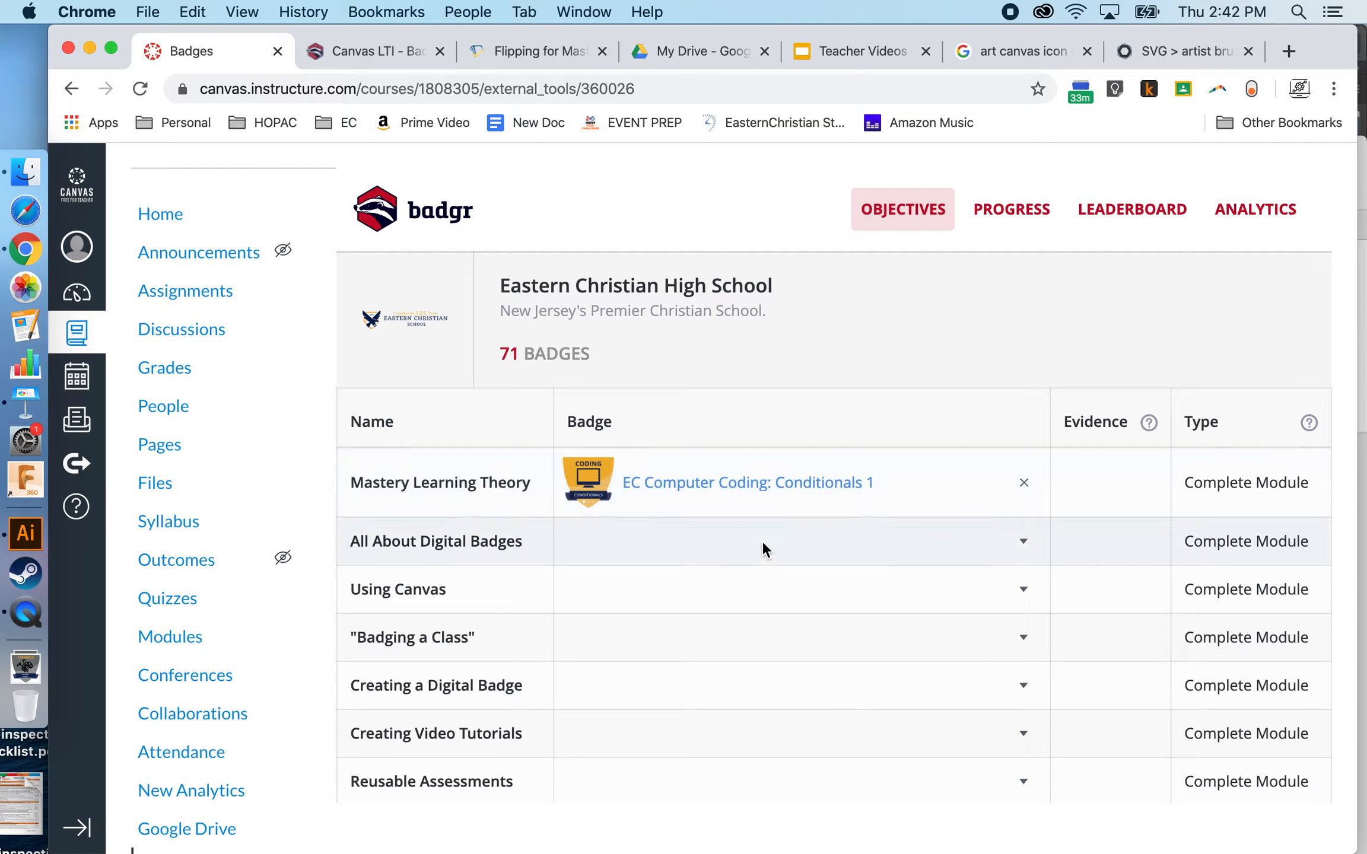
Go to the course modules and open the Mastery Learning Theory module's settings for editing
{"action": "scroll", "coordinate": [752, 590], "scroll_direction": "down", "scroll_amount": 2}
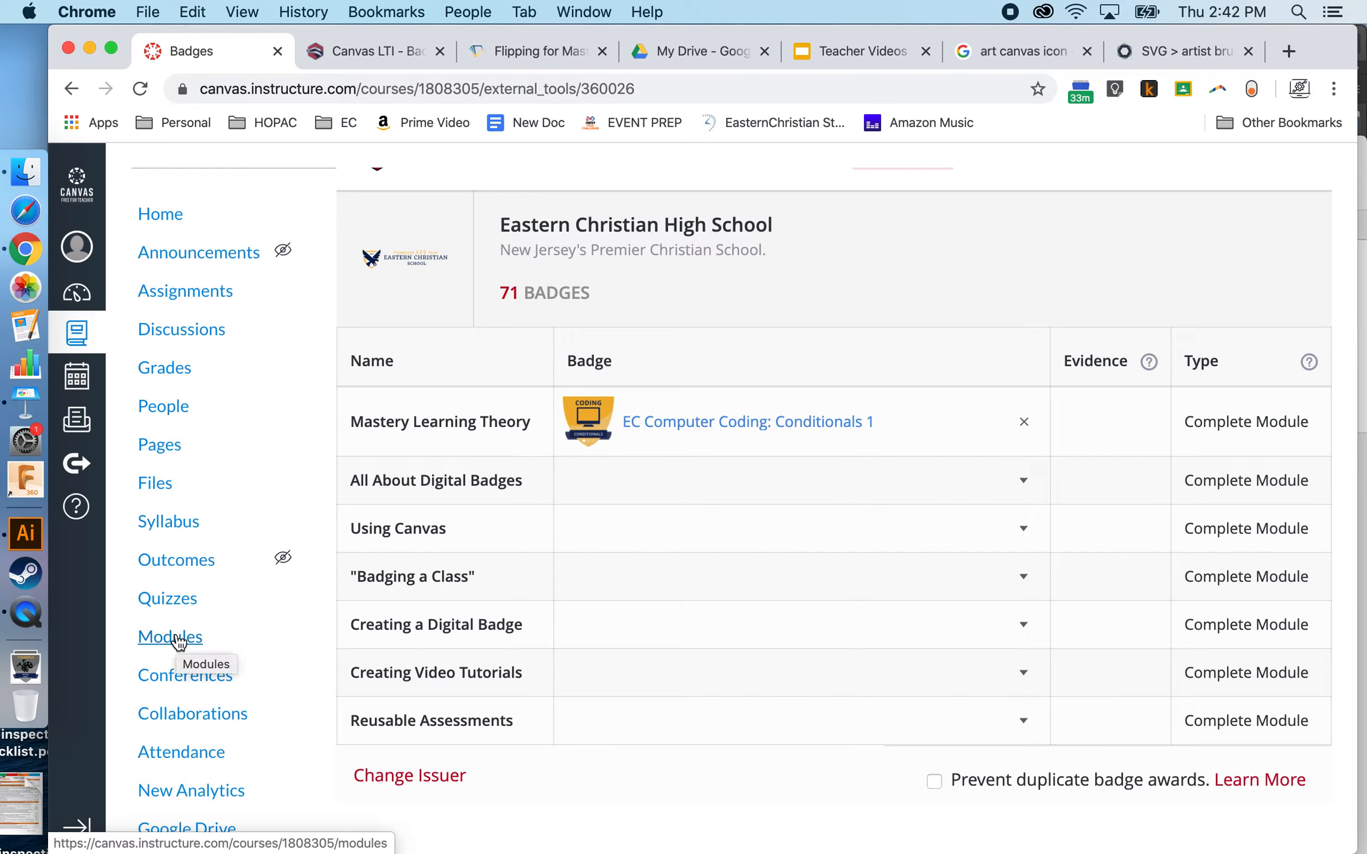
{"action": "left_click", "coordinate": [160, 650]}
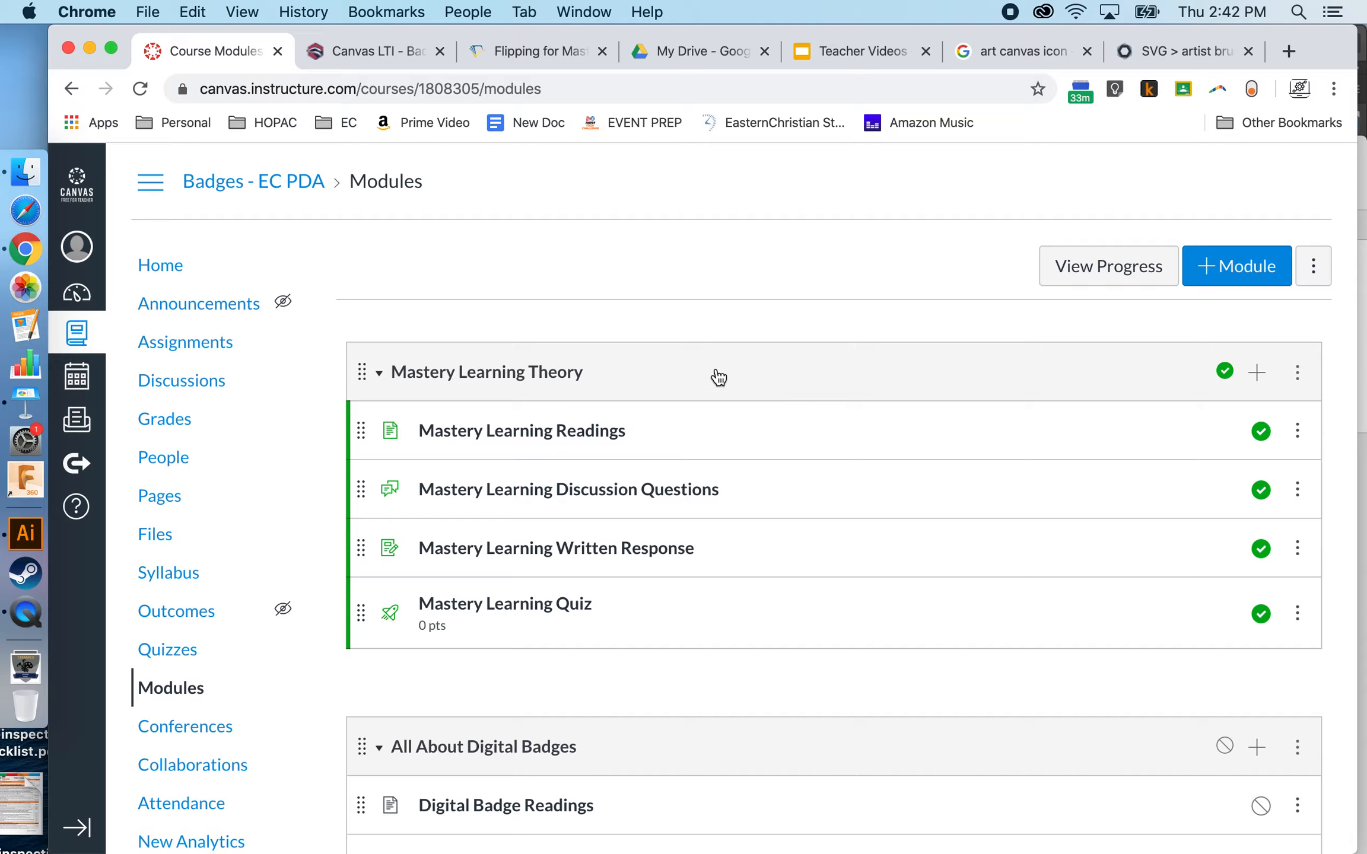
{"action": "left_click", "coordinate": [1298, 375]}
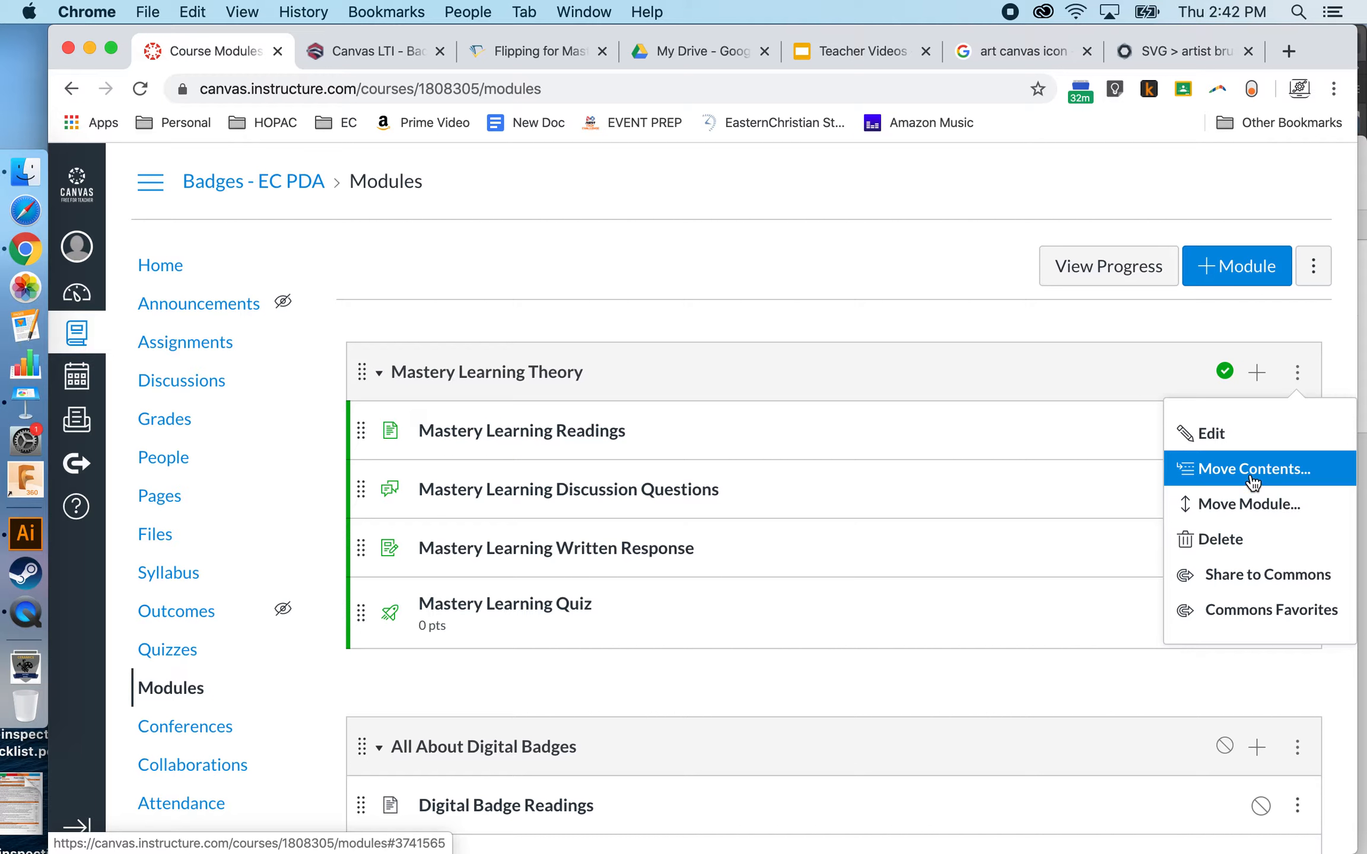
{"action": "left_click", "coordinate": [1234, 446]}
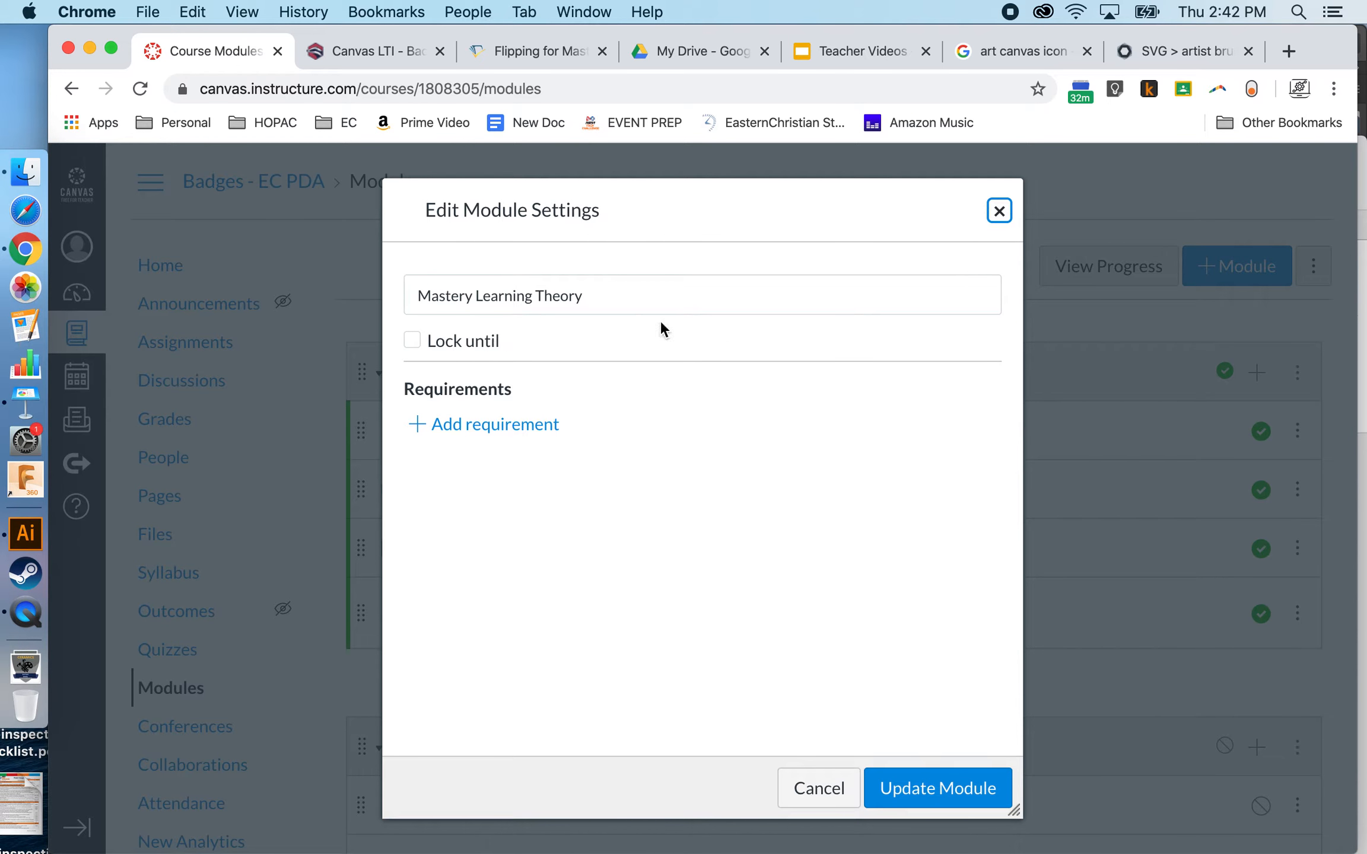
{"action": "left_click_drag", "start_coordinate": [742, 210], "coordinate": [991, 176]}
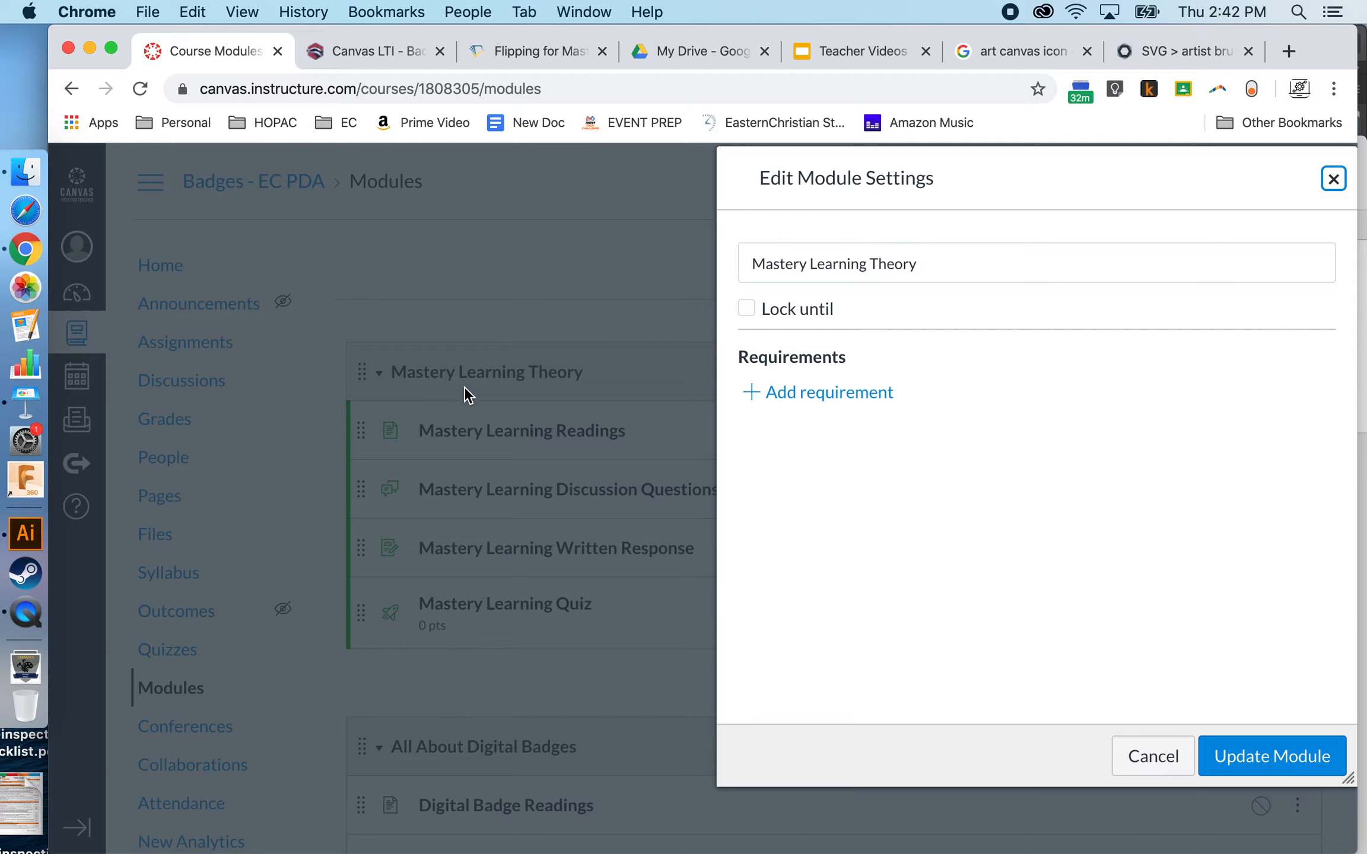
{"action": "left_click_drag", "start_coordinate": [990, 191], "coordinate": [678, 257]}
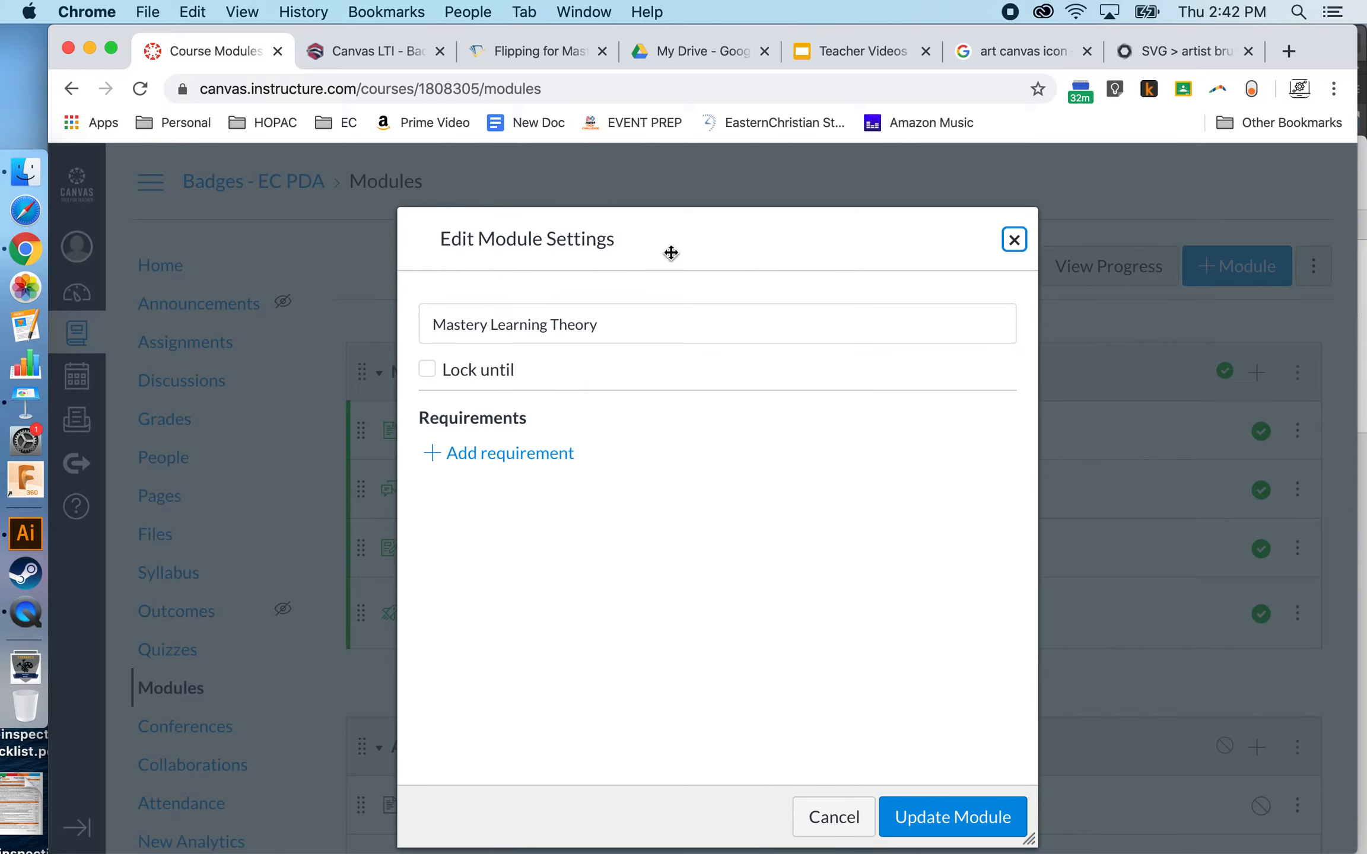
Add a module requirement that students view the Mastery Learning Readings item, keeping completion of all requirements mandatory
{"action": "left_click", "coordinate": [505, 466]}
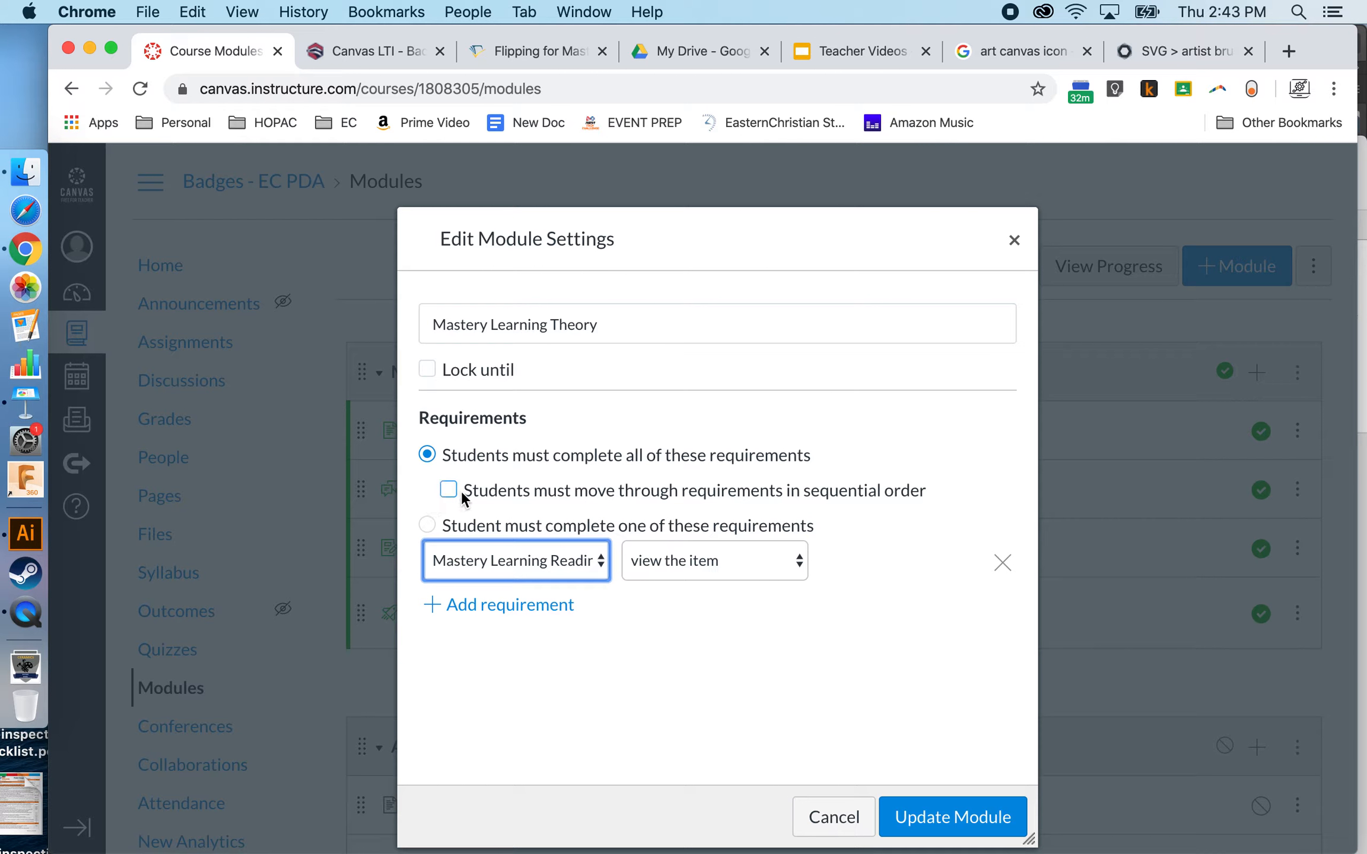
{"action": "left_click_drag", "start_coordinate": [510, 222], "coordinate": [690, 137]}
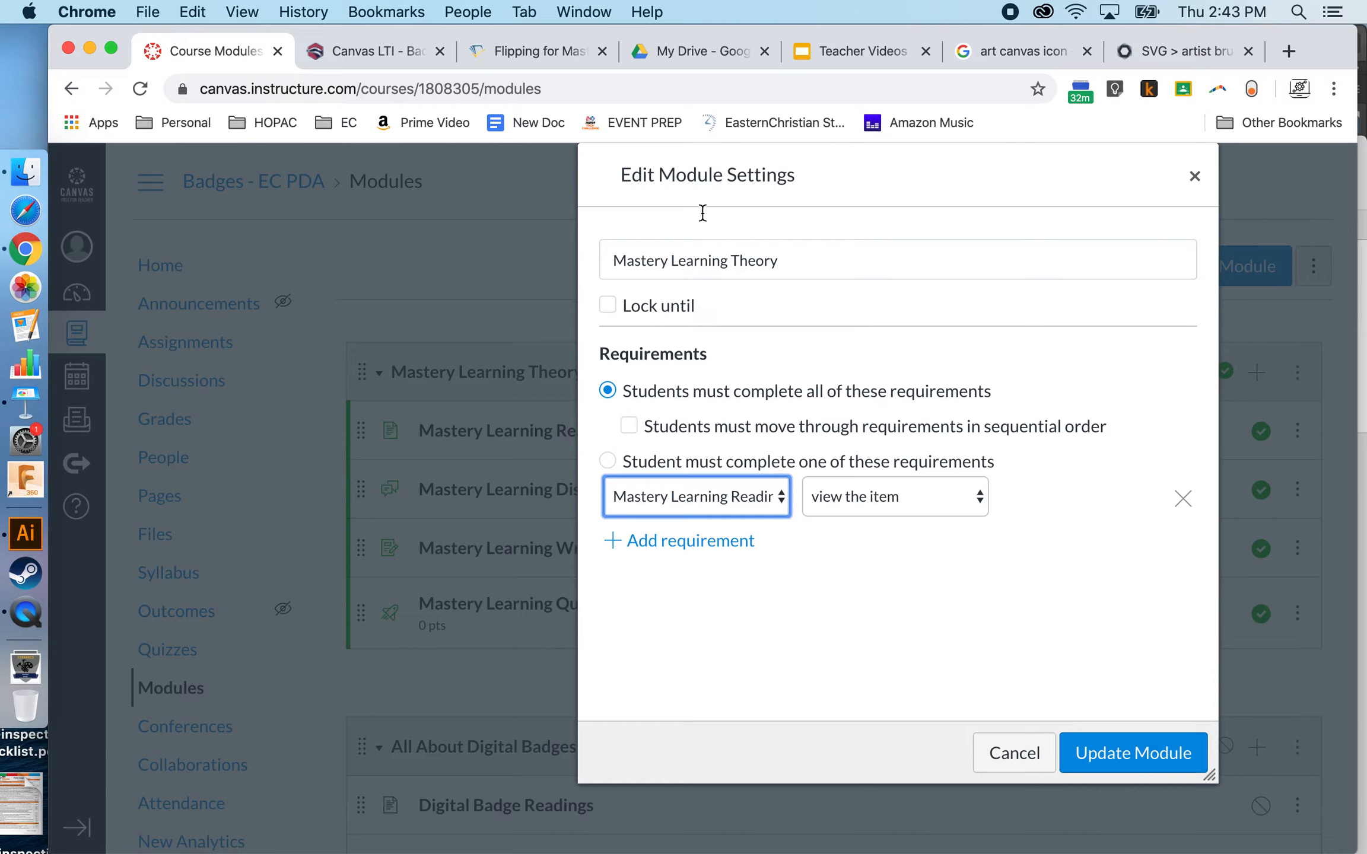
{"action": "left_click_drag", "start_coordinate": [760, 159], "coordinate": [612, 193]}
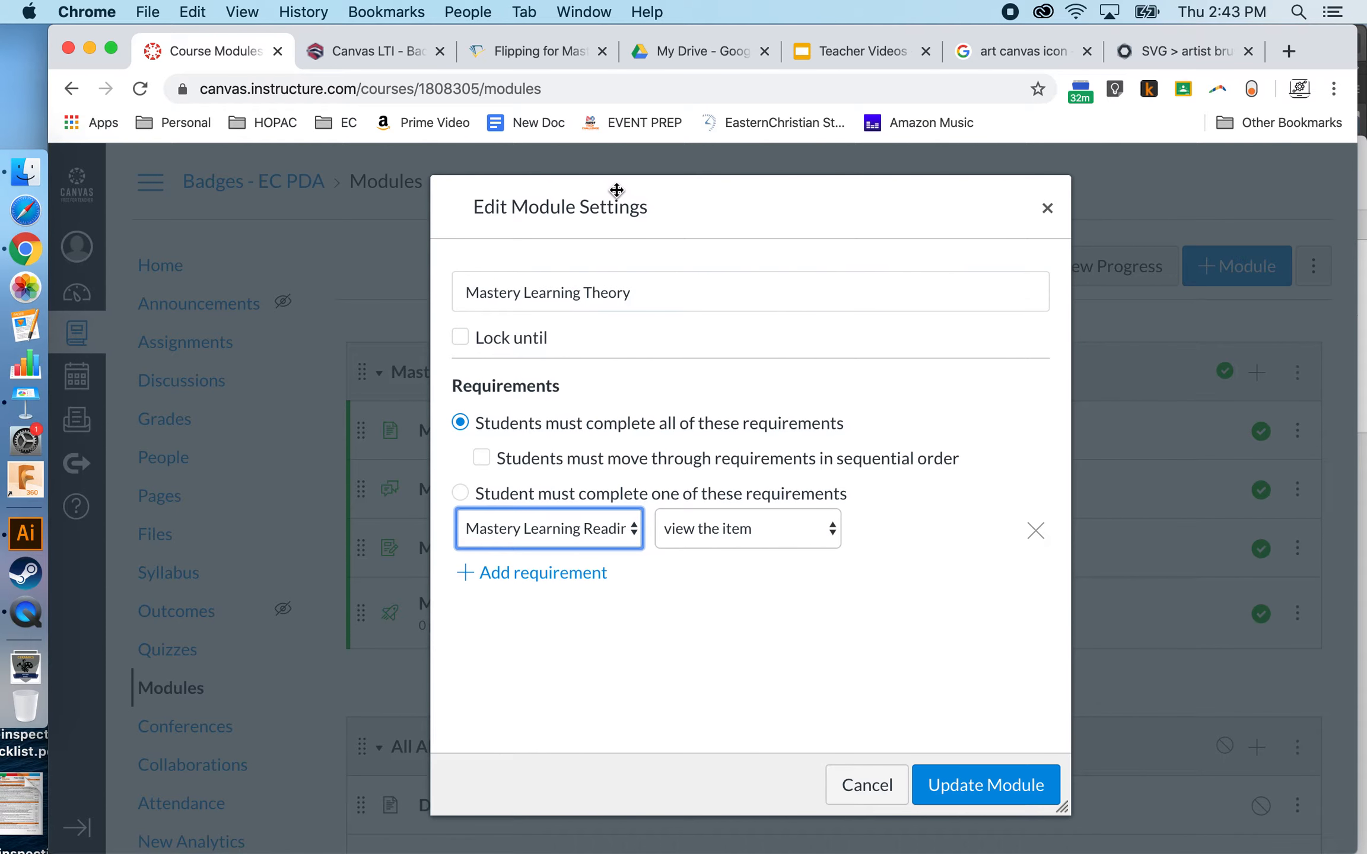
{"action": "left_click", "coordinate": [632, 534]}
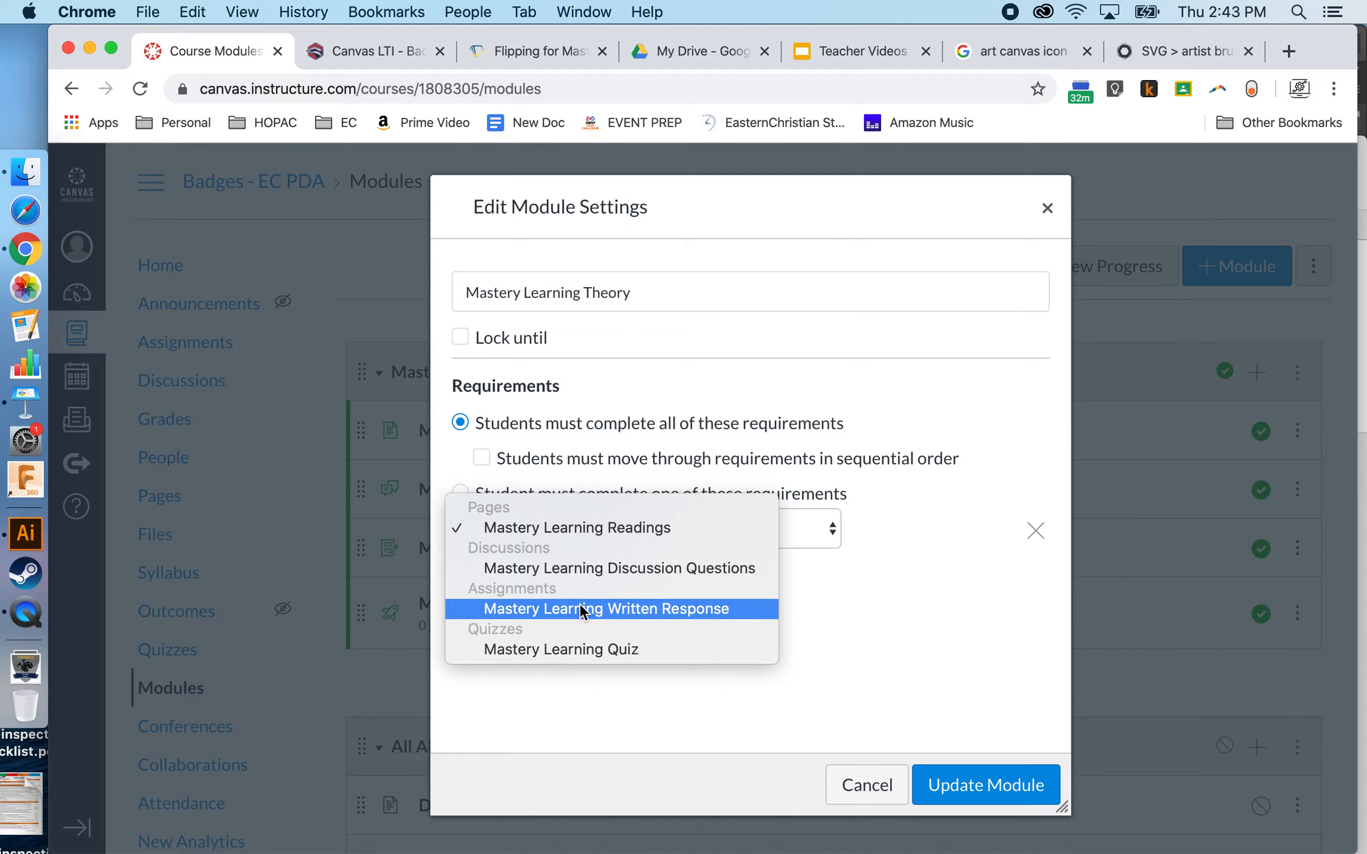
{"action": "left_click", "coordinate": [561, 528]}
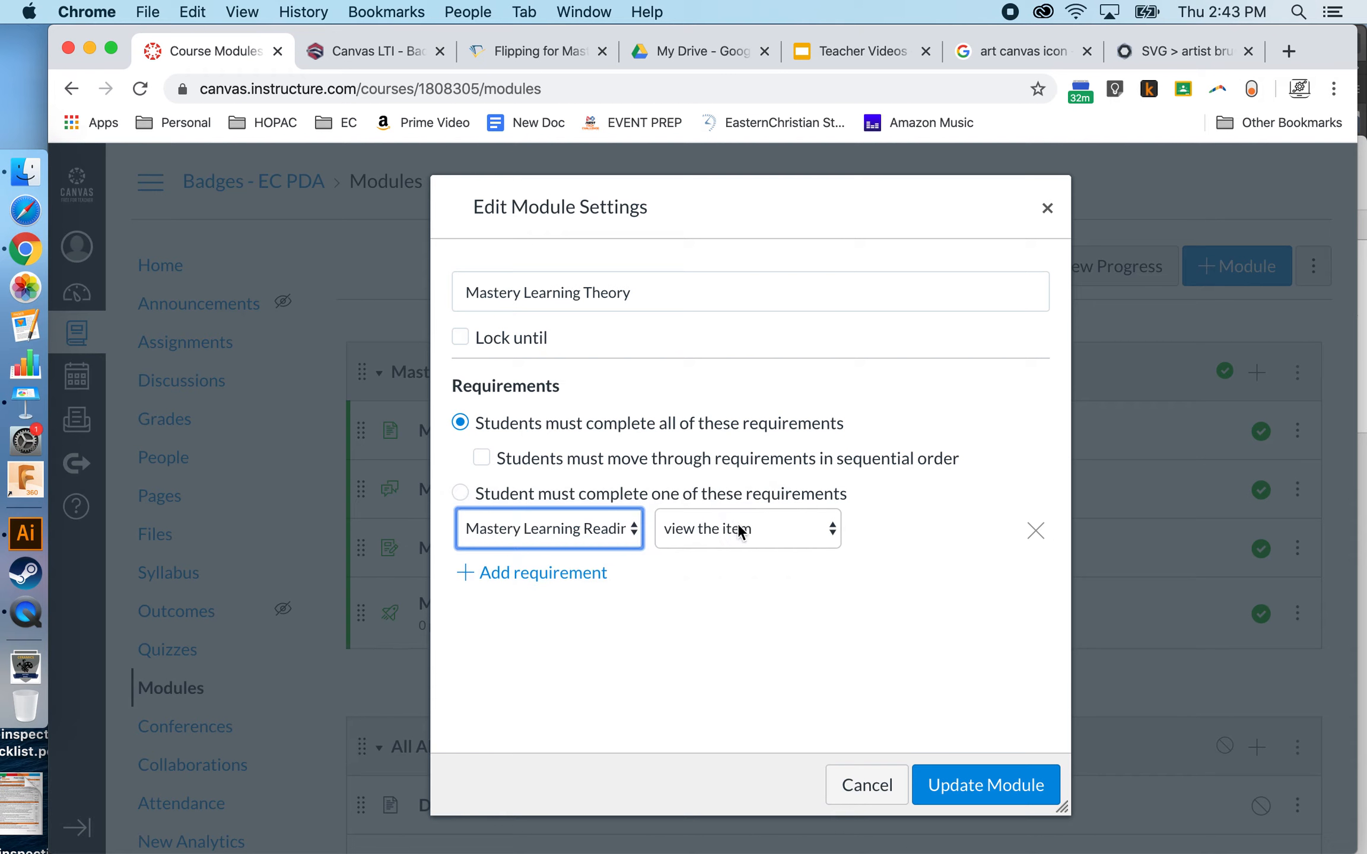
{"action": "left_click", "coordinate": [702, 523]}
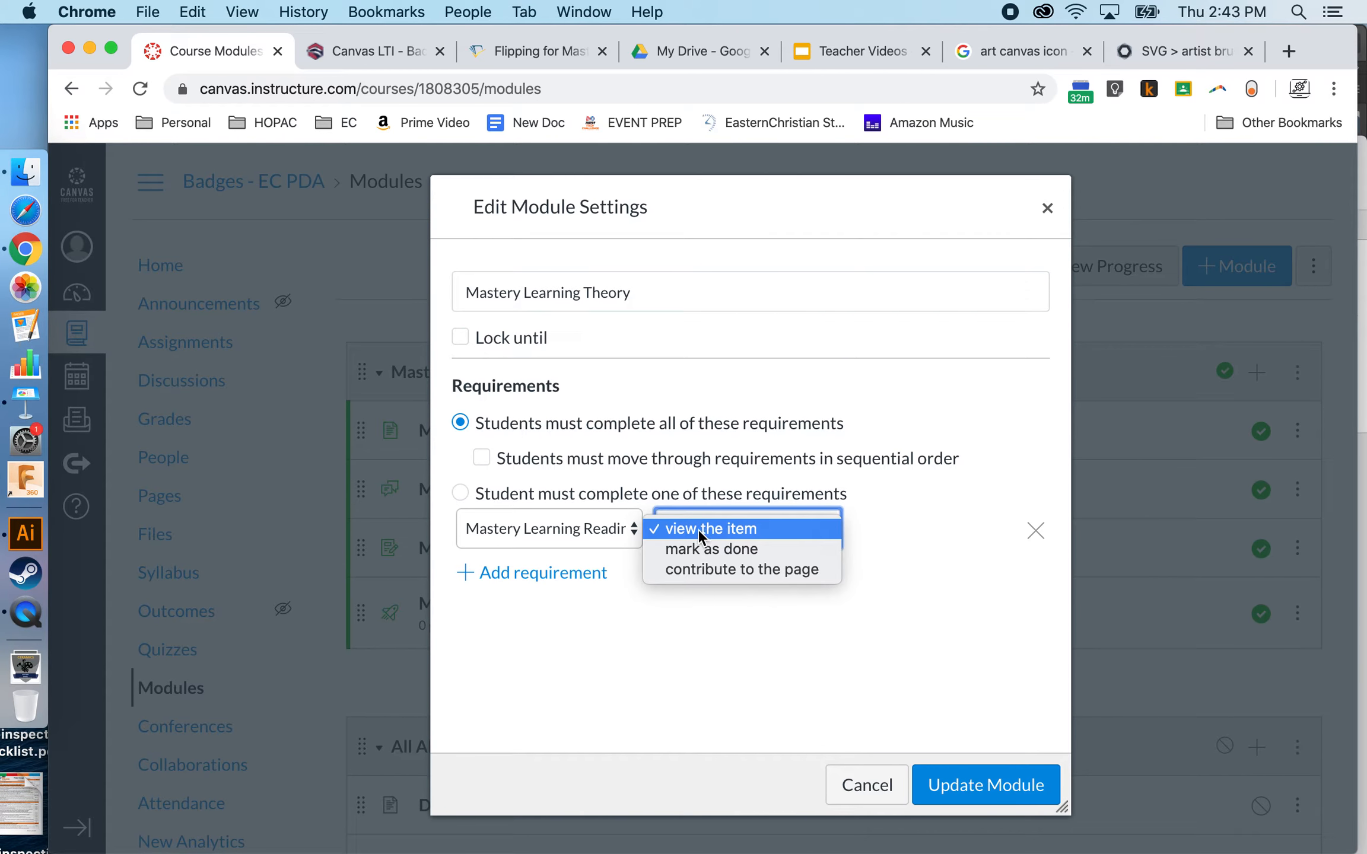
{"action": "left_click", "coordinate": [708, 527]}
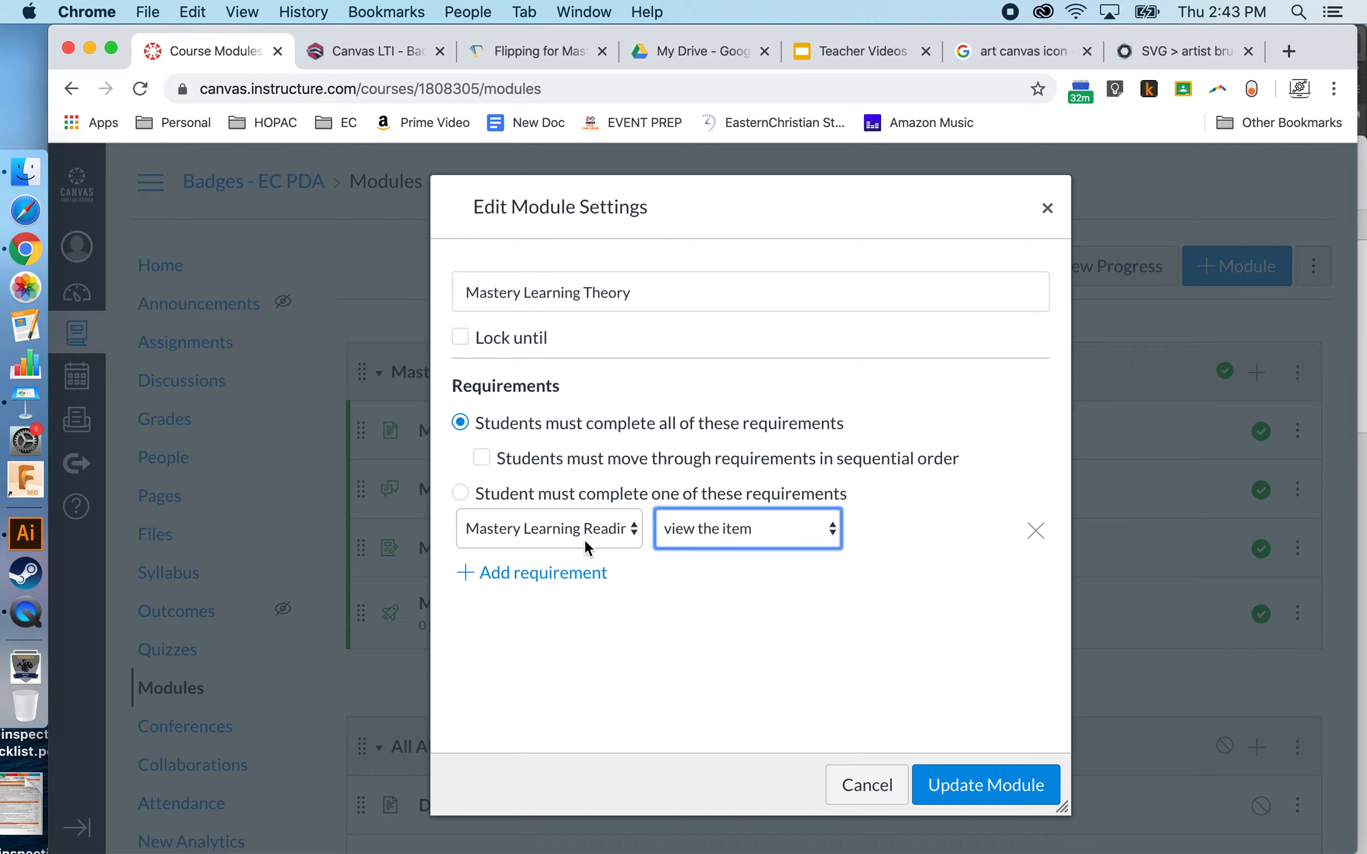
Add a second requirement that students score at least 9 on the Mastery Learning Written Response assignment
{"action": "left_click", "coordinate": [531, 574]}
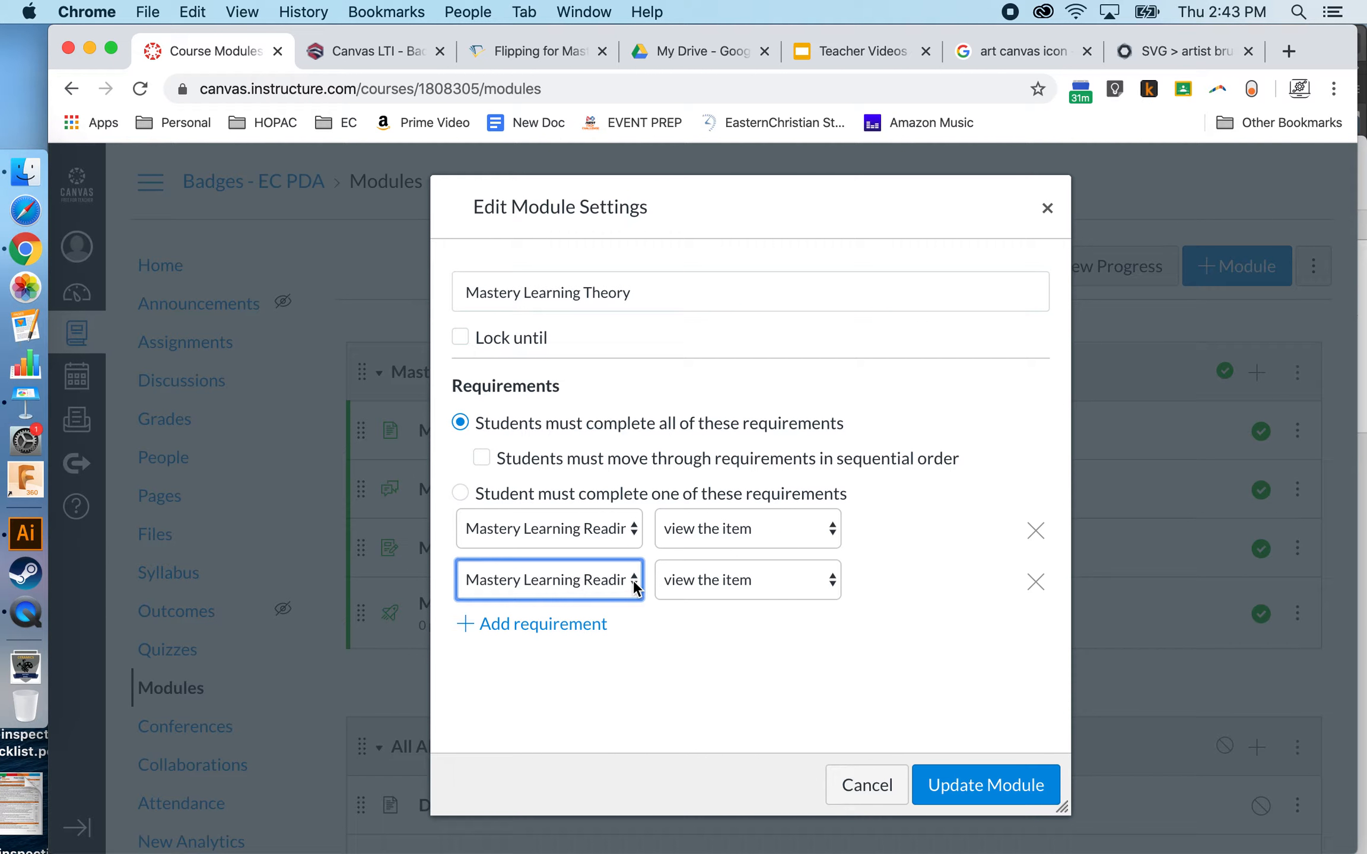
{"action": "left_click", "coordinate": [633, 580]}
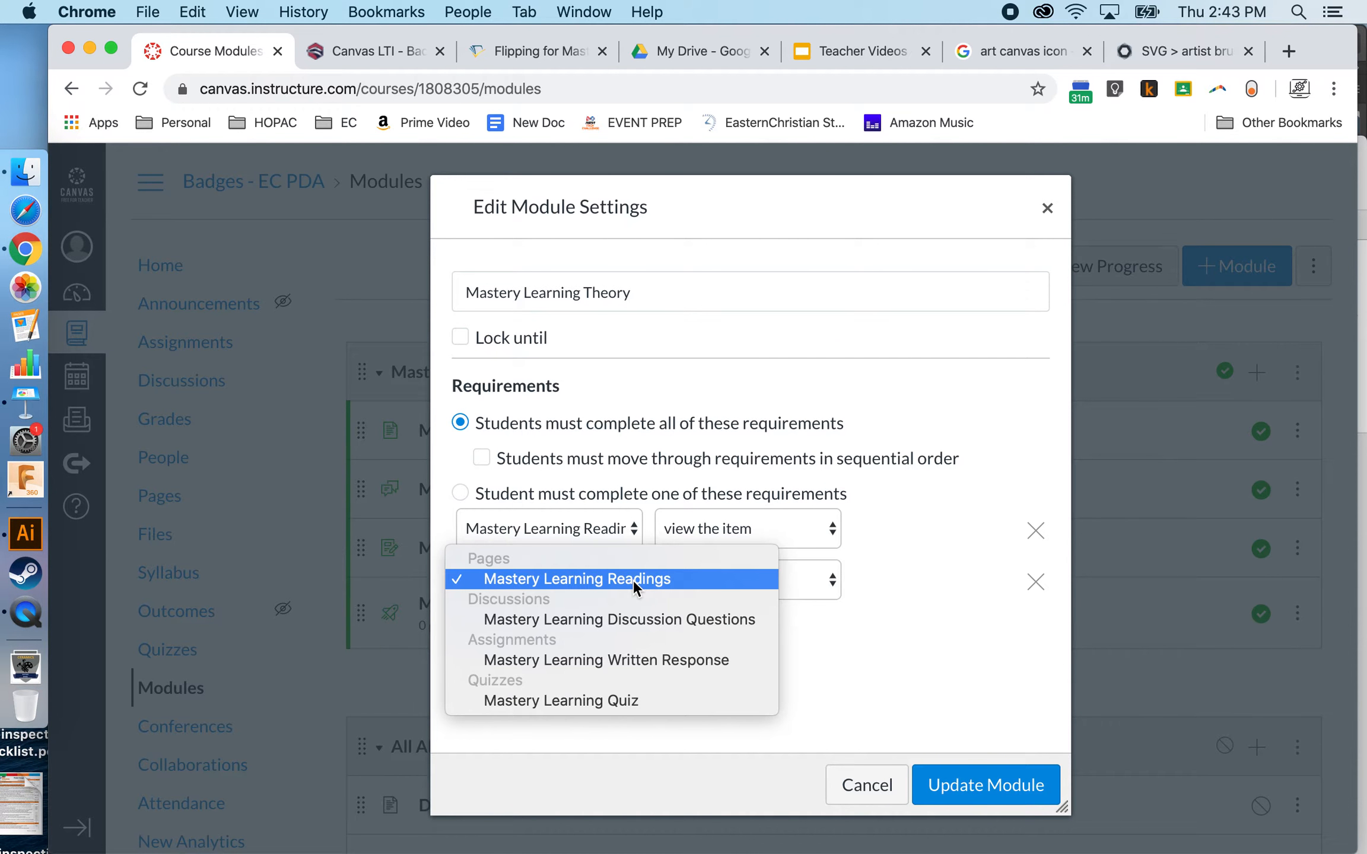
{"action": "left_click", "coordinate": [634, 659]}
{"action": "left_click", "coordinate": [759, 578]}
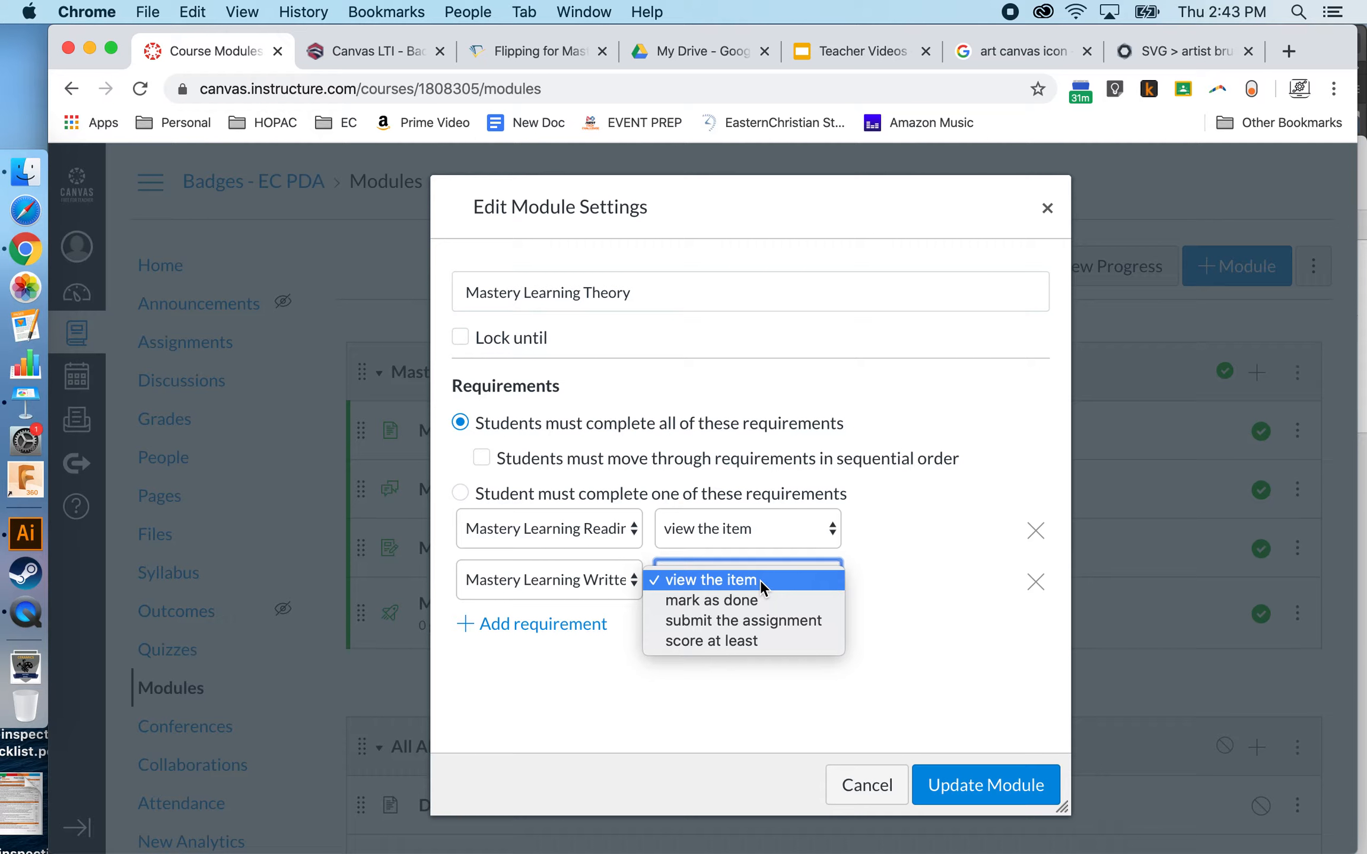
{"action": "left_click", "coordinate": [736, 640]}
{"action": "left_click", "coordinate": [861, 581]}
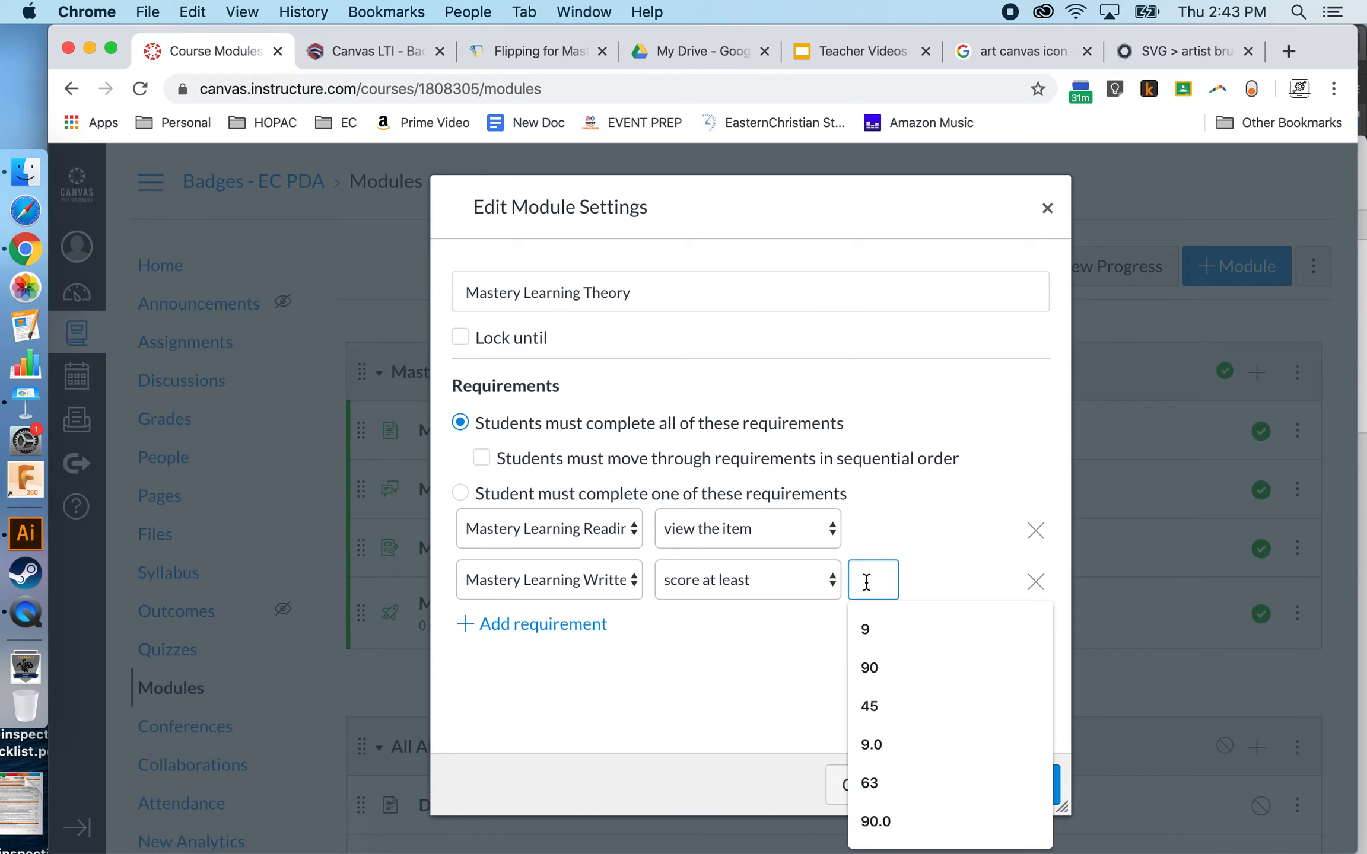
{"action": "type", "text": "9"}
{"action": "left_click", "coordinate": [943, 528]}
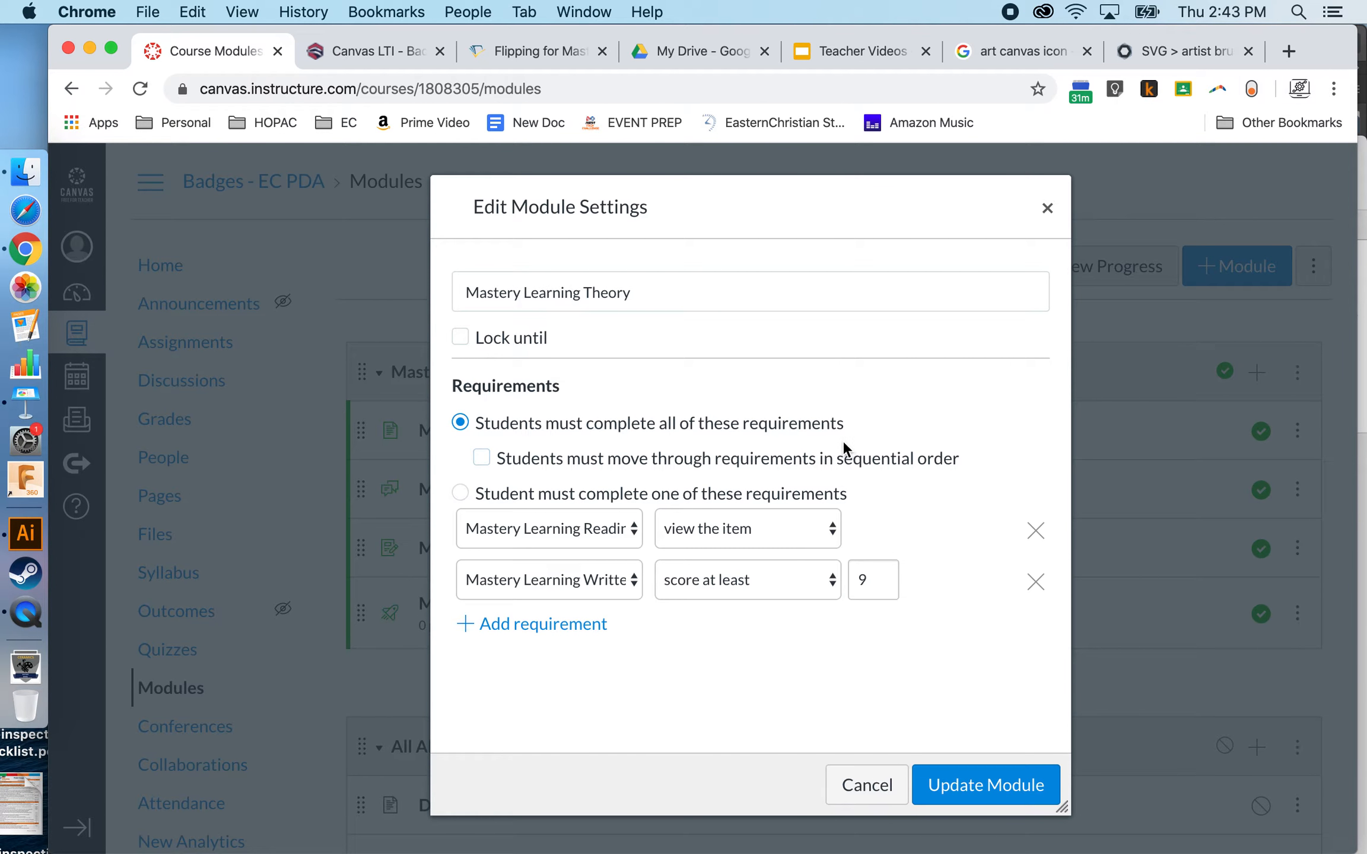
Add a third requirement that students score at least 9 on the Mastery Learning Quiz
{"action": "left_click_drag", "start_coordinate": [553, 199], "coordinate": [506, 221]}
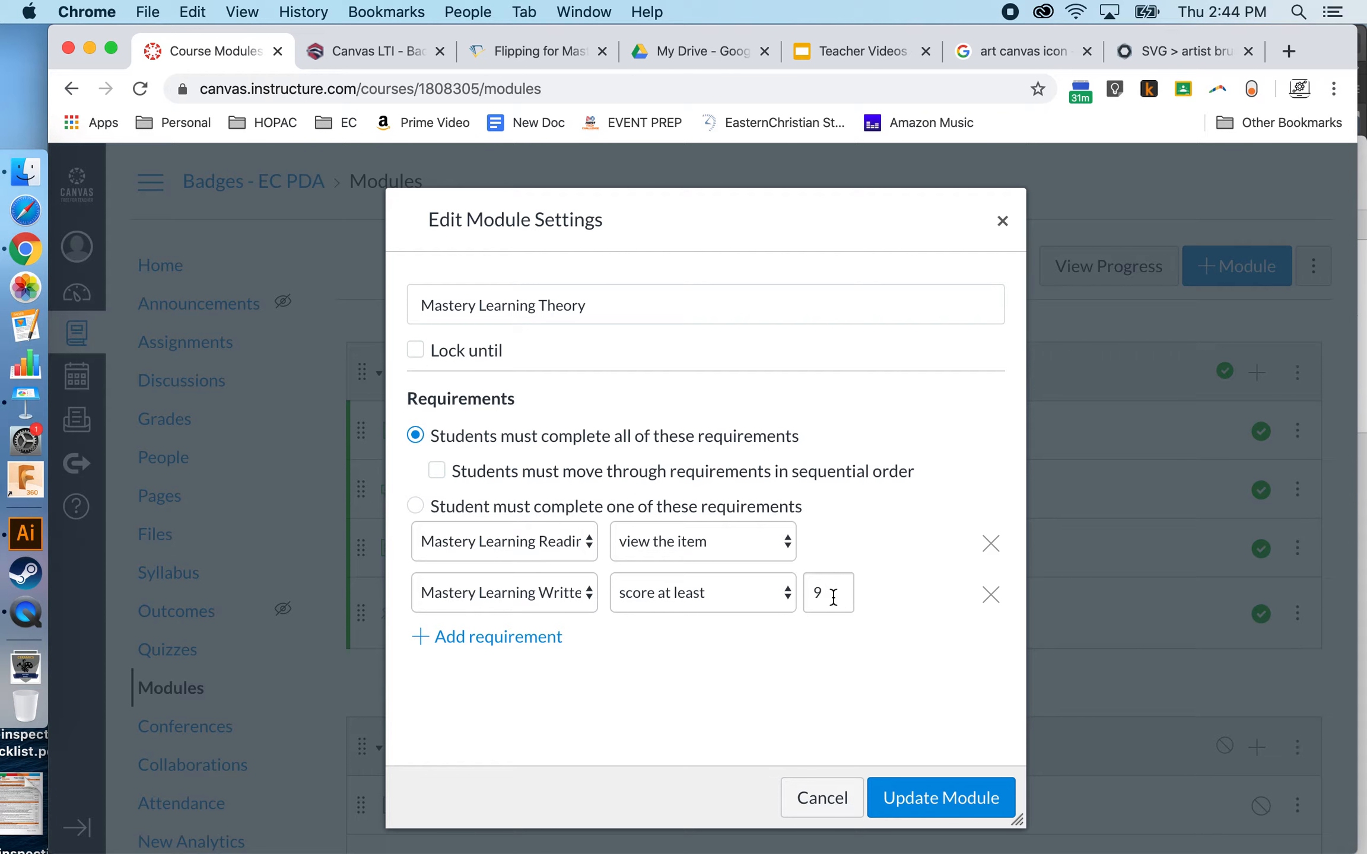
{"action": "left_click", "coordinate": [494, 638]}
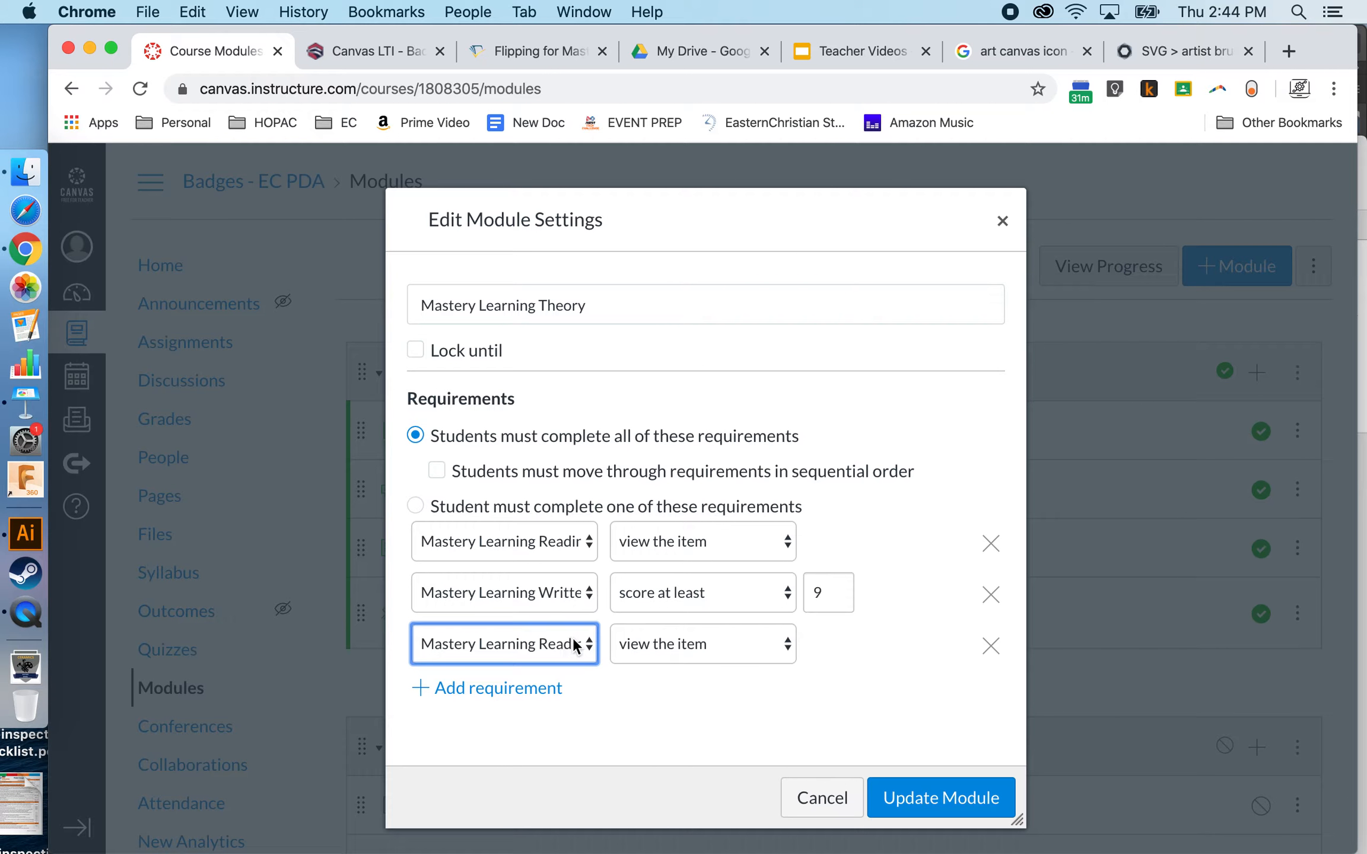
{"action": "left_click", "coordinate": [572, 644]}
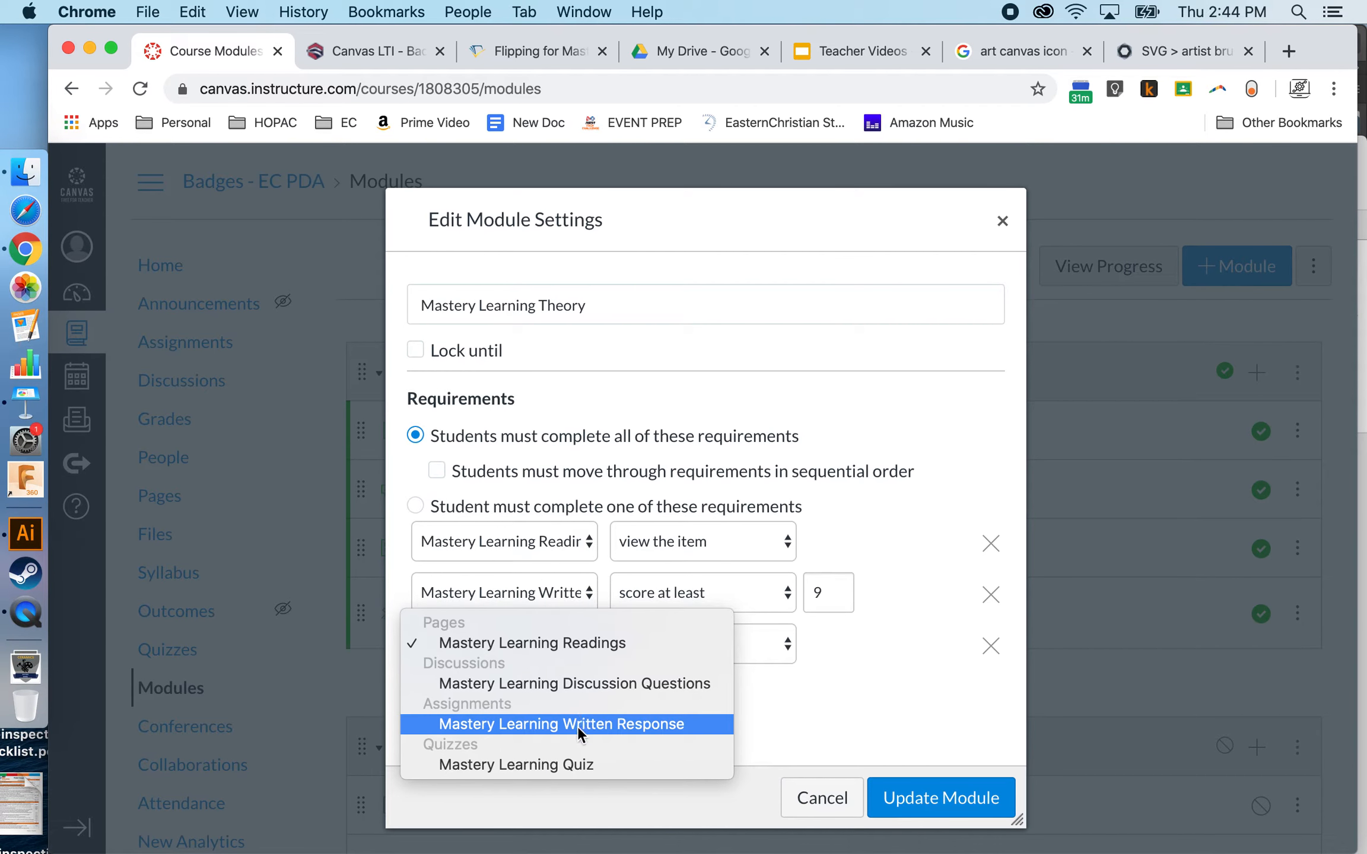
{"action": "left_click", "coordinate": [565, 766]}
{"action": "left_click", "coordinate": [708, 645]}
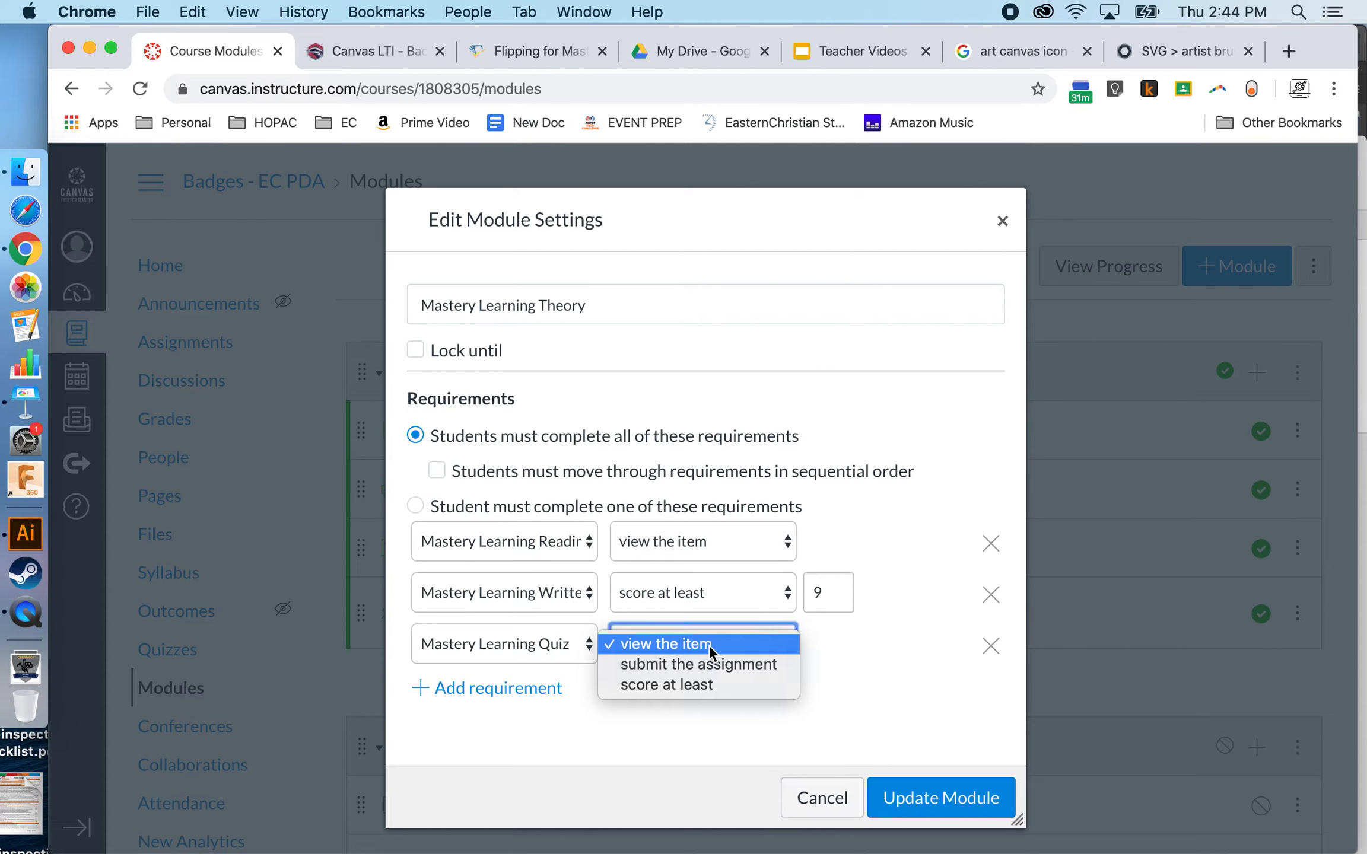
{"action": "left_click", "coordinate": [719, 685]}
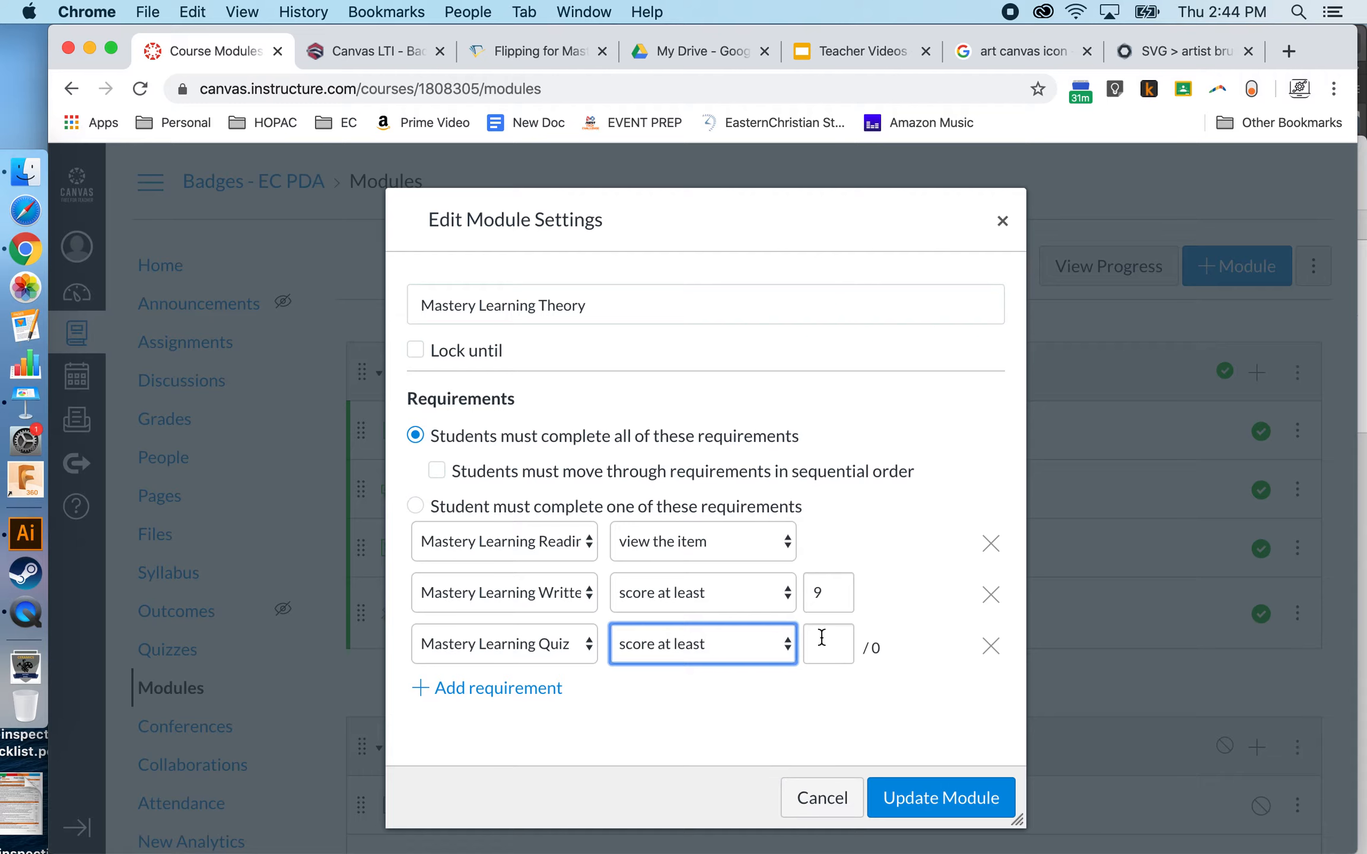
{"action": "left_click", "coordinate": [827, 646]}
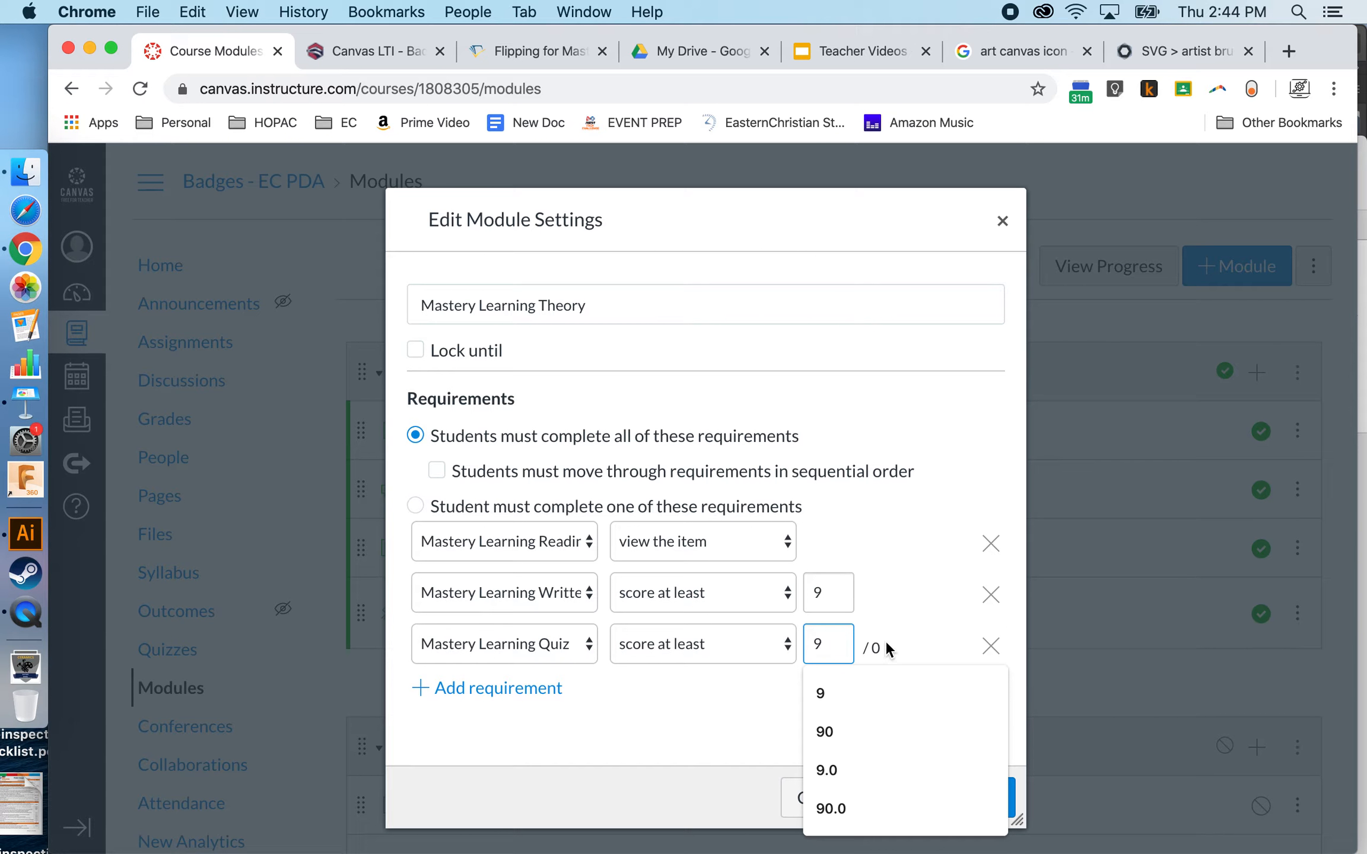
{"action": "left_click", "coordinate": [882, 590]}
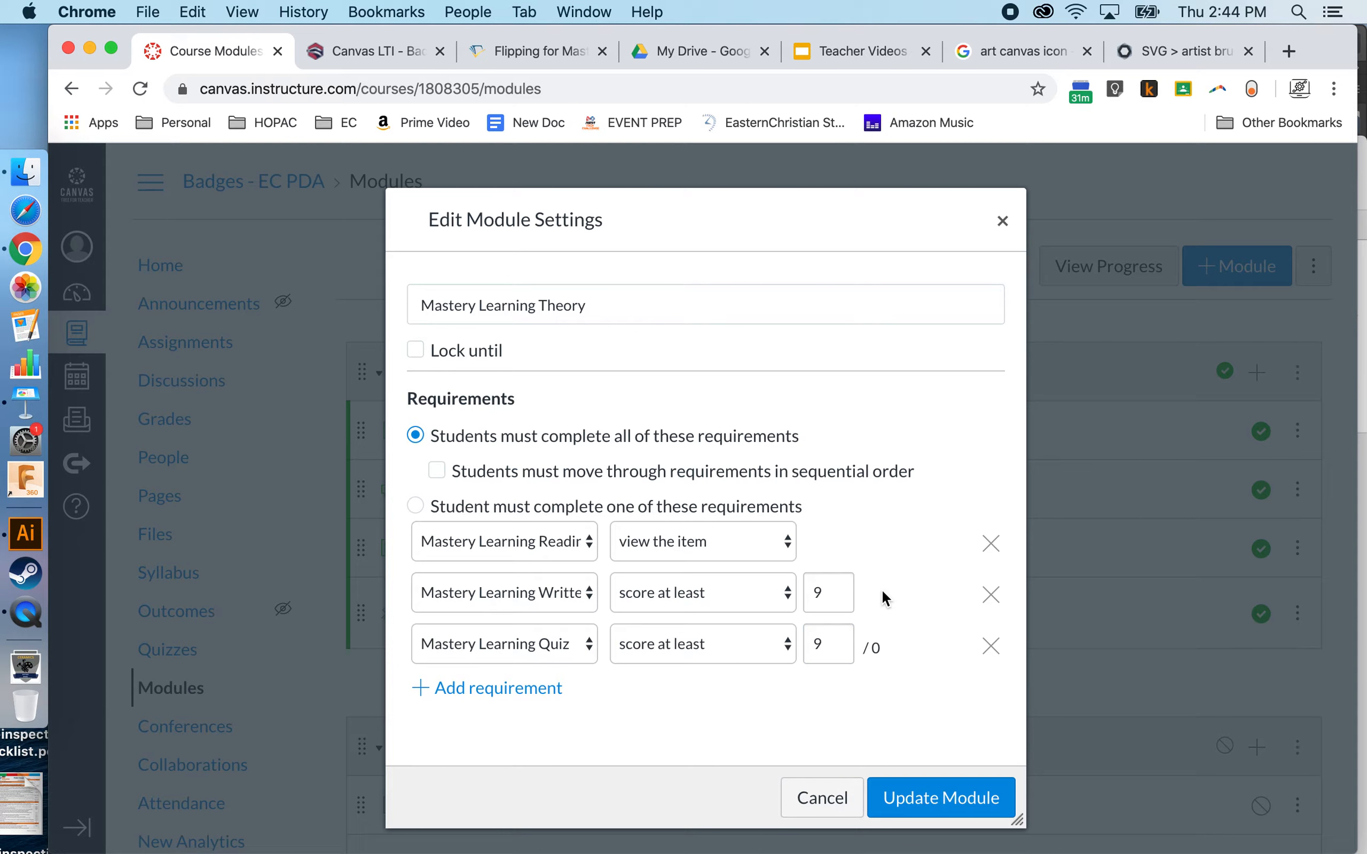
Add a requirement that students contribute to the Mastery Learning Discussion Questions page, and save the module's settings
{"action": "left_click", "coordinate": [481, 691]}
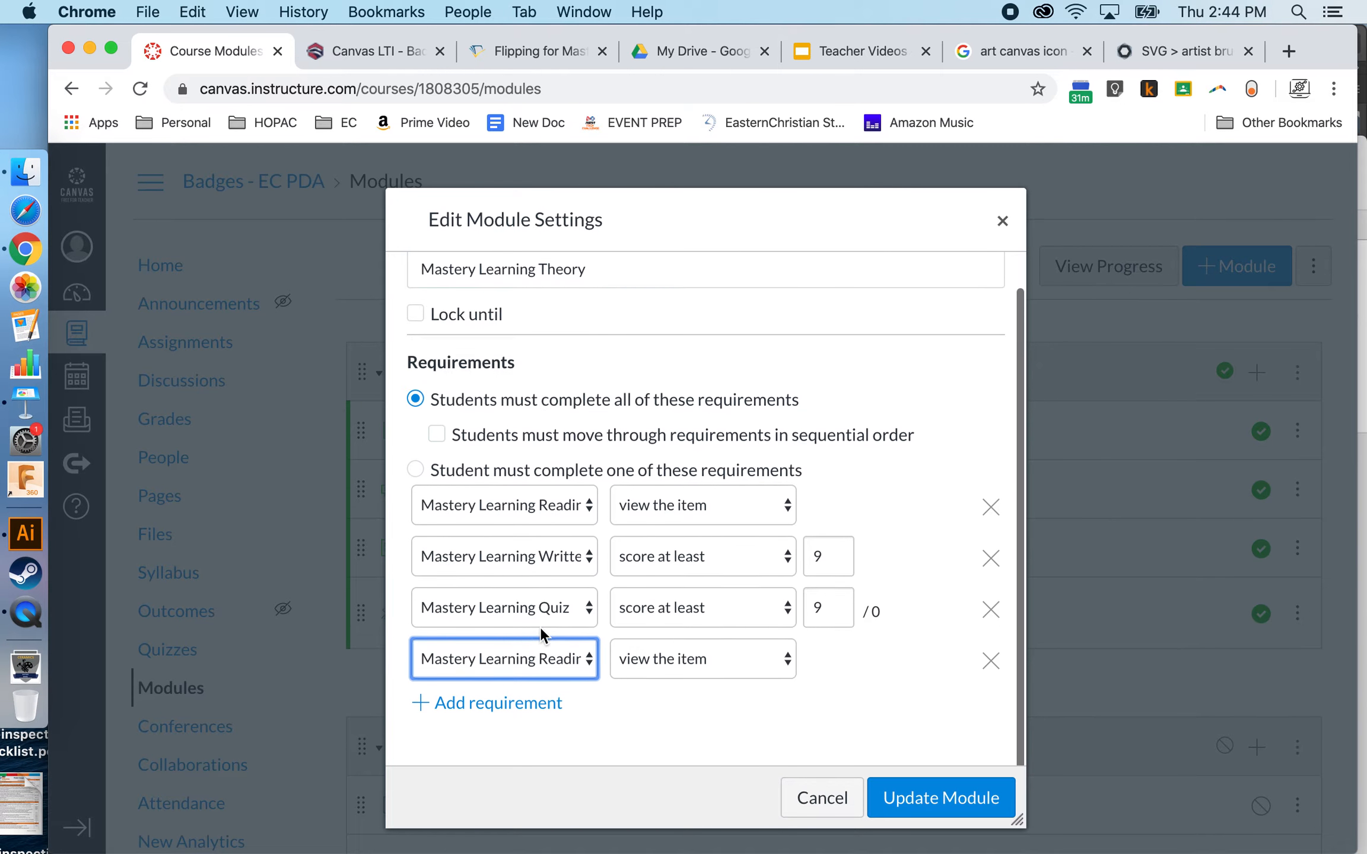
{"action": "left_click", "coordinate": [529, 662]}
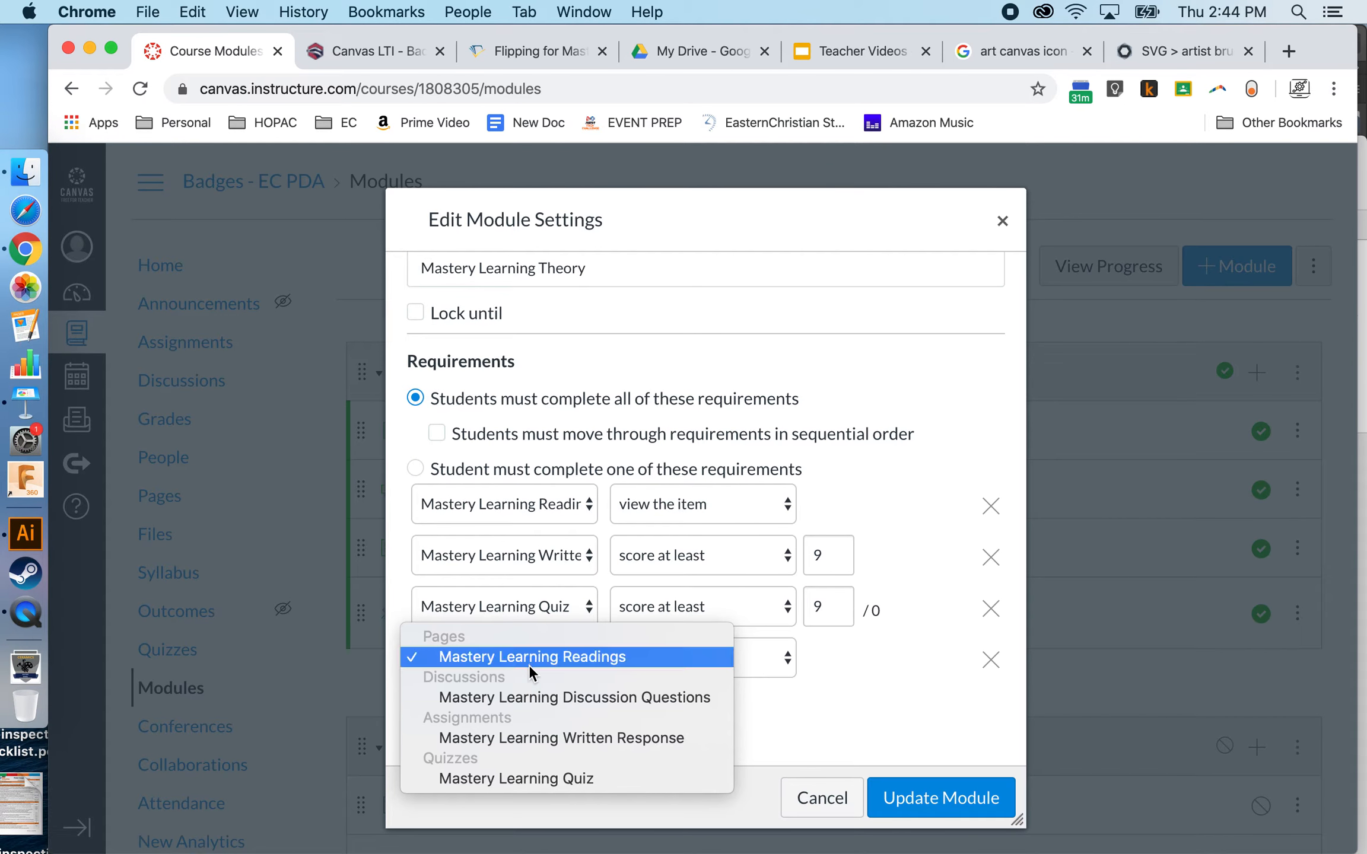
{"action": "left_click", "coordinate": [537, 698]}
{"action": "left_click", "coordinate": [685, 657]}
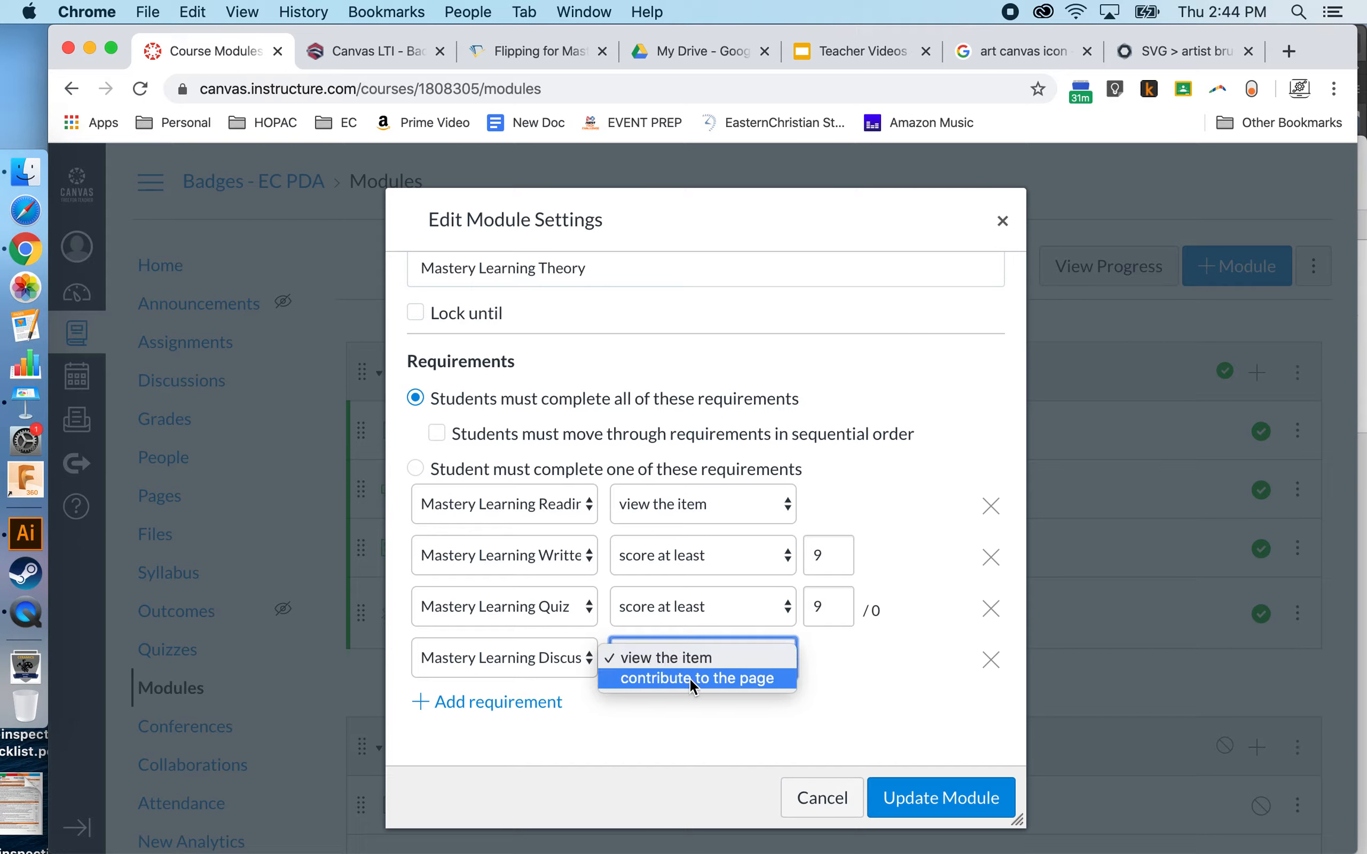
{"action": "left_click", "coordinate": [690, 678]}
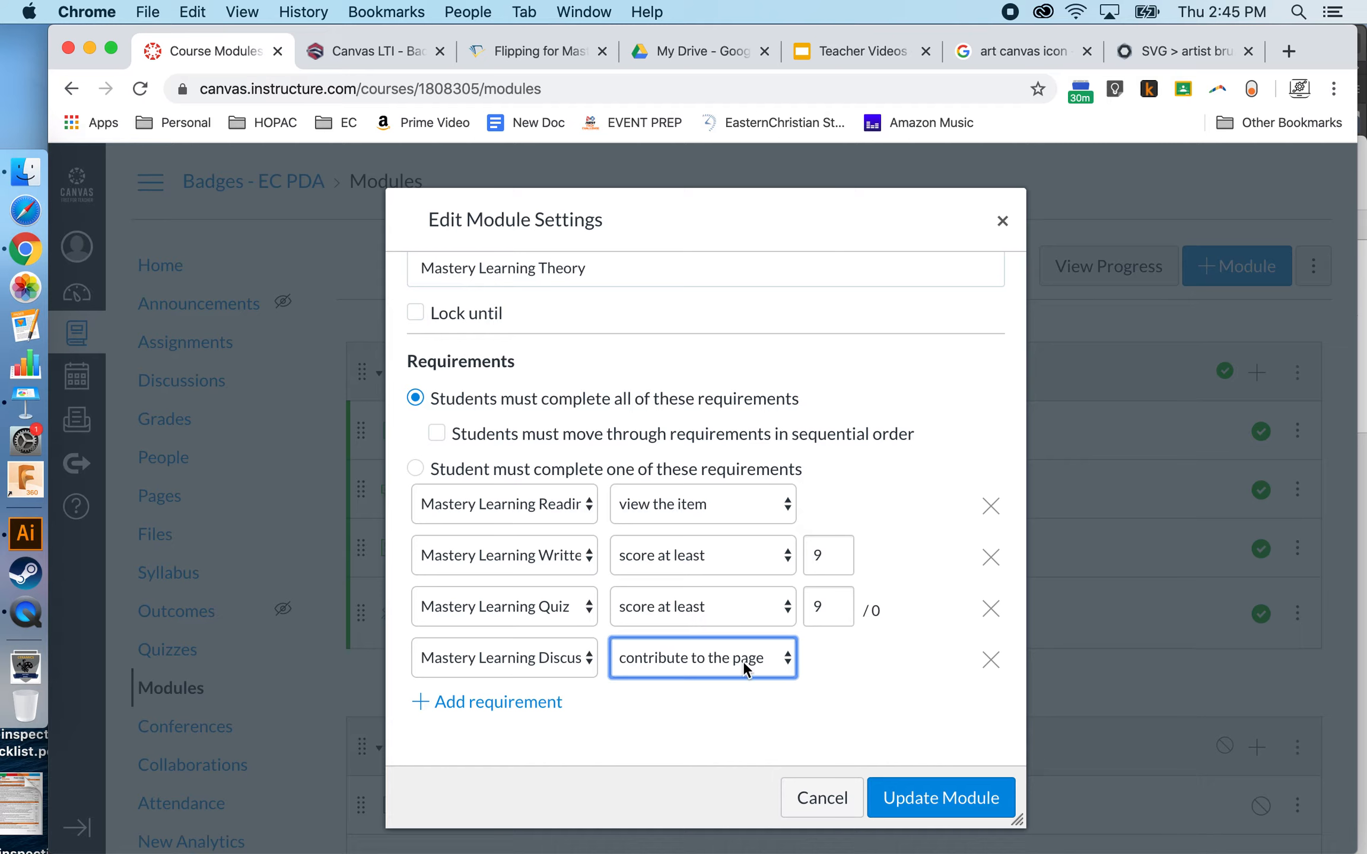
{"action": "left_click", "coordinate": [900, 788]}
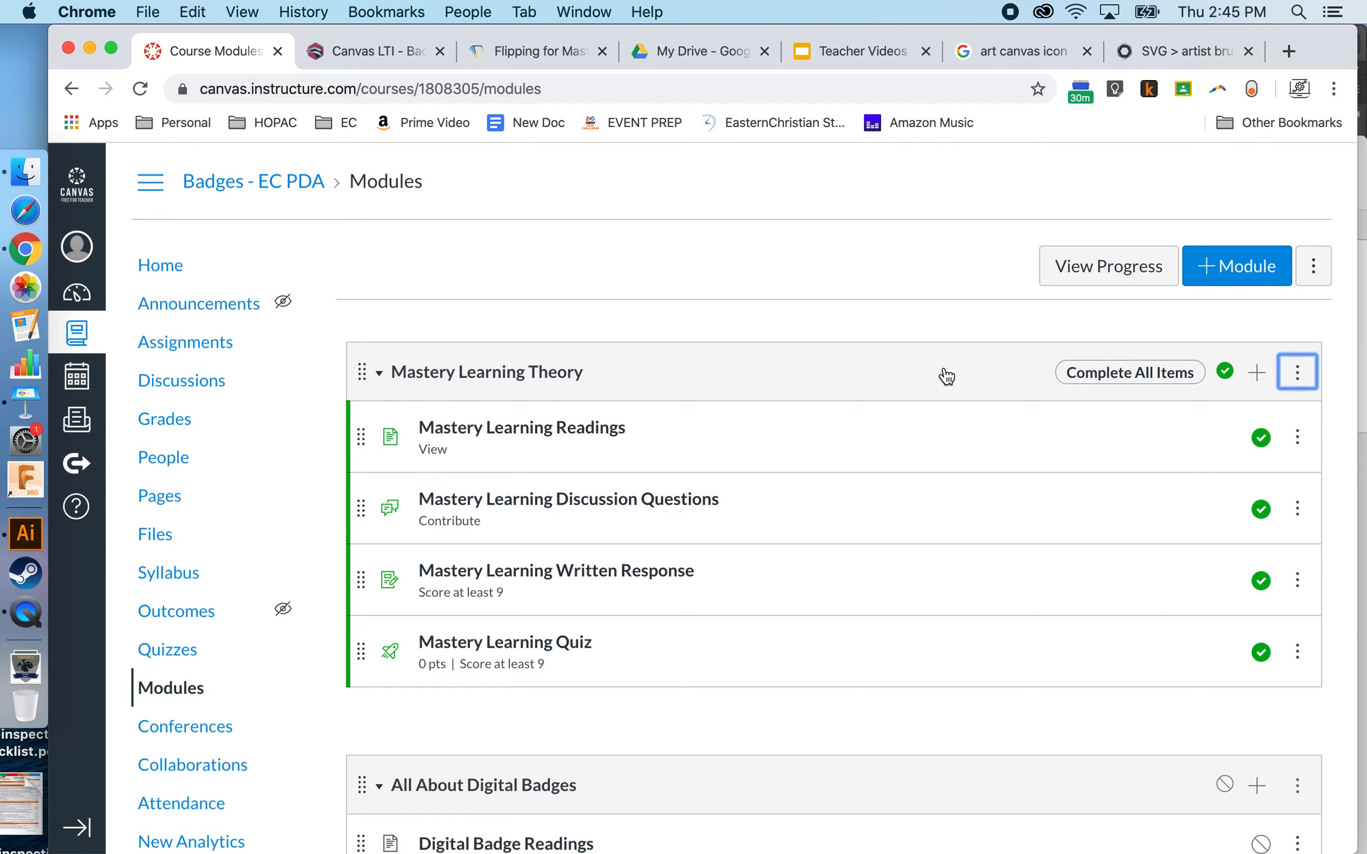
Edit the All About Digital Badges module's settings and add Mastery Learning Theory as its prerequisite
{"action": "scroll", "coordinate": [823, 372], "scroll_direction": "down", "scroll_amount": 5}
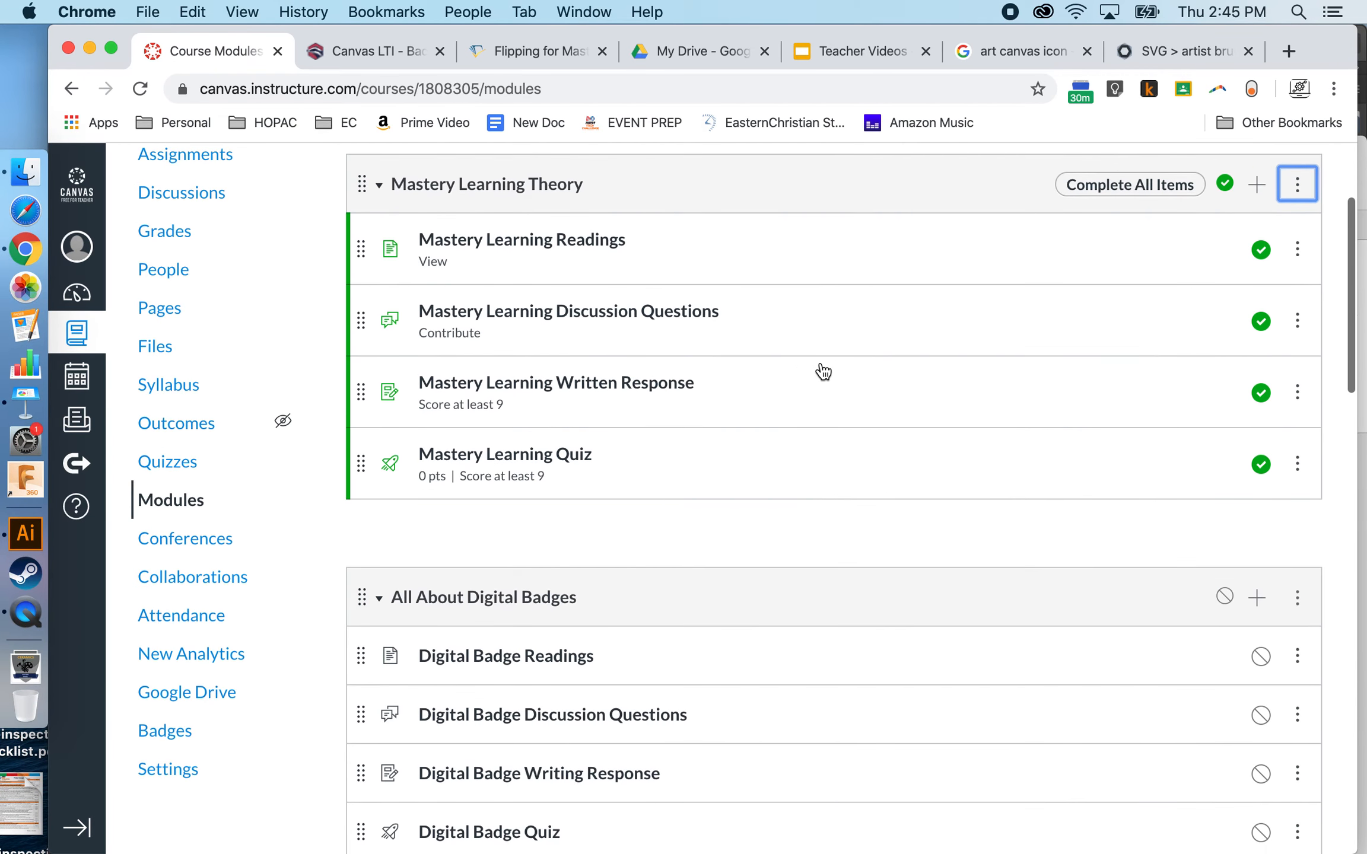
{"action": "left_click", "coordinate": [1295, 515]}
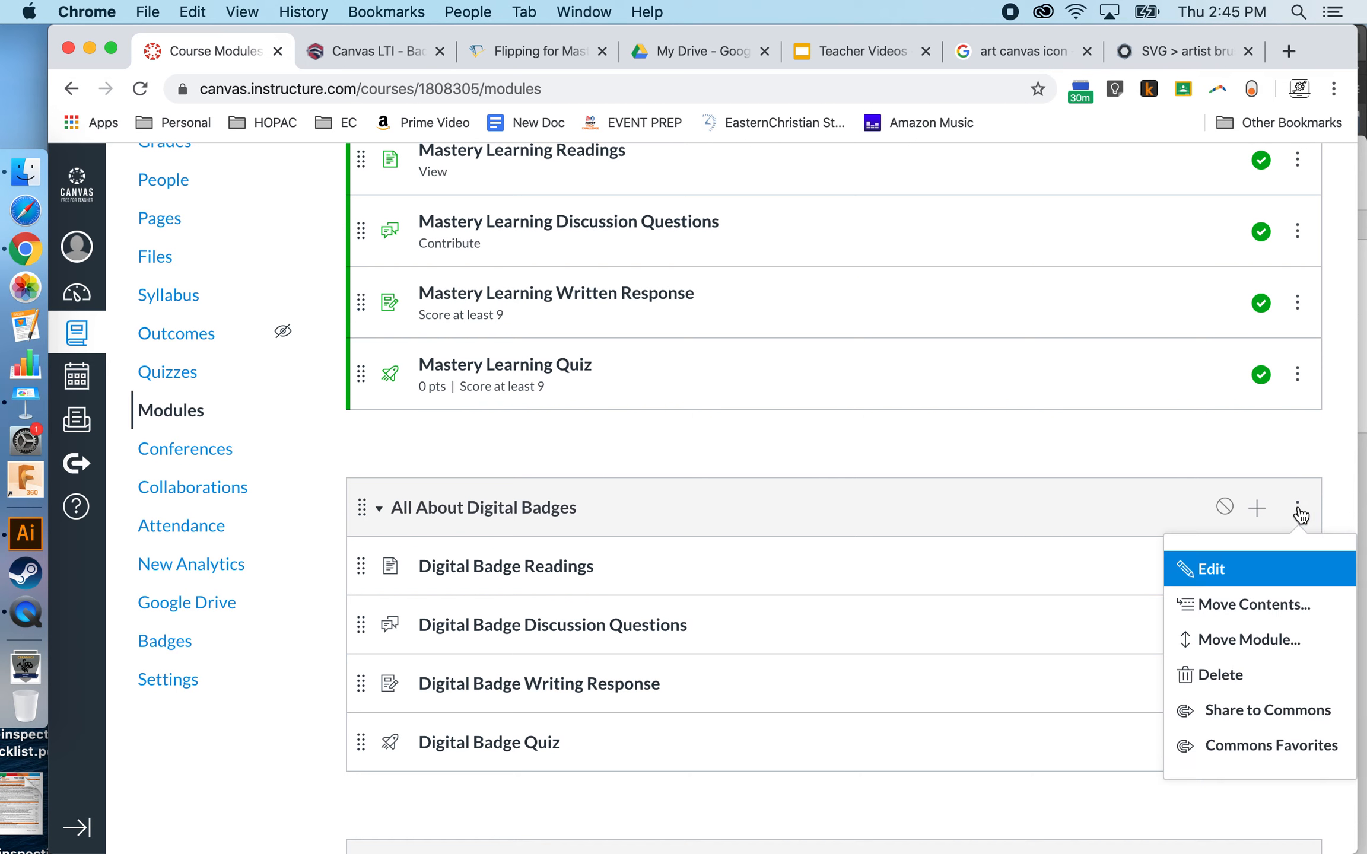
{"action": "left_click", "coordinate": [1224, 569]}
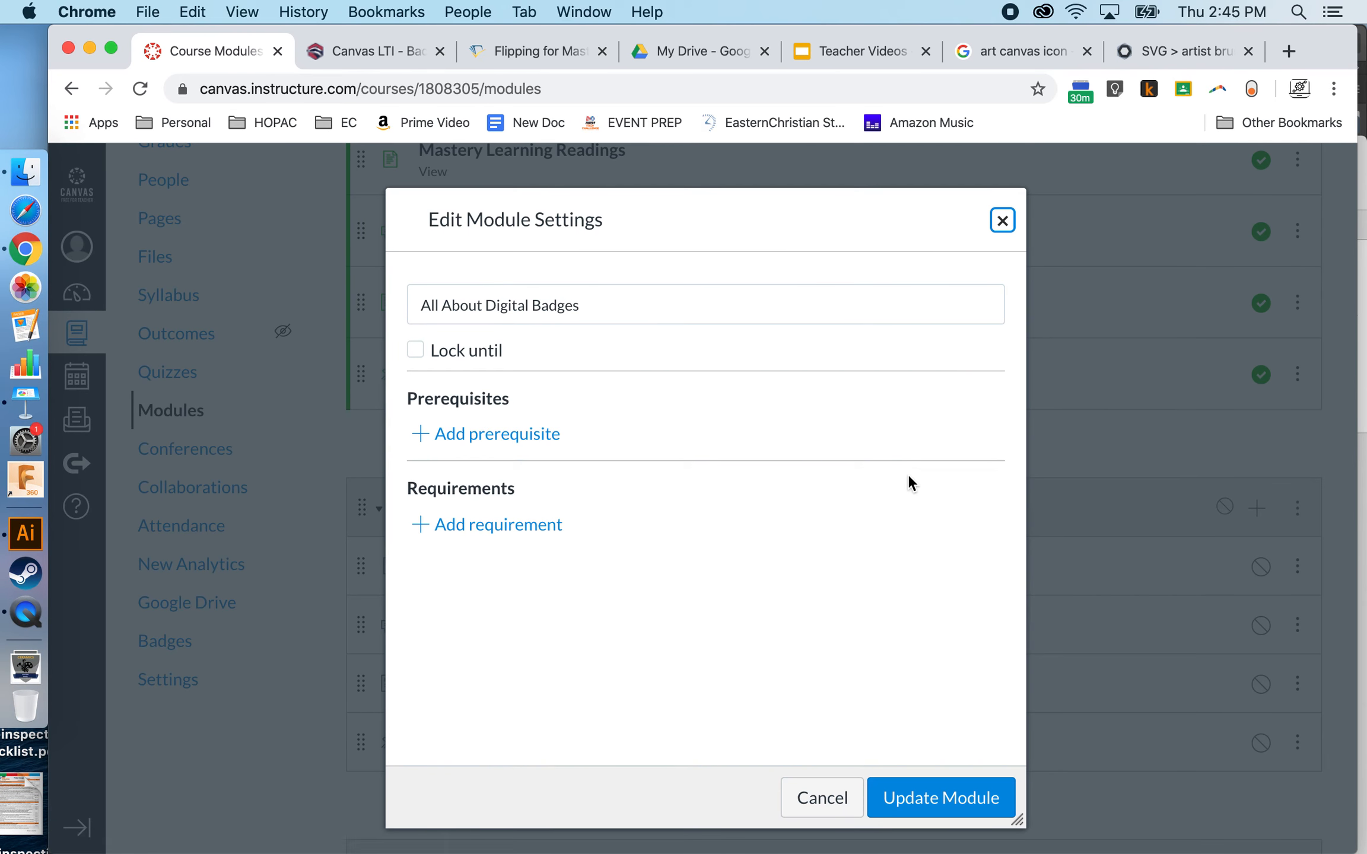
{"action": "left_click", "coordinate": [479, 439]}
{"action": "left_click_drag", "start_coordinate": [546, 218], "coordinate": [867, 233]}
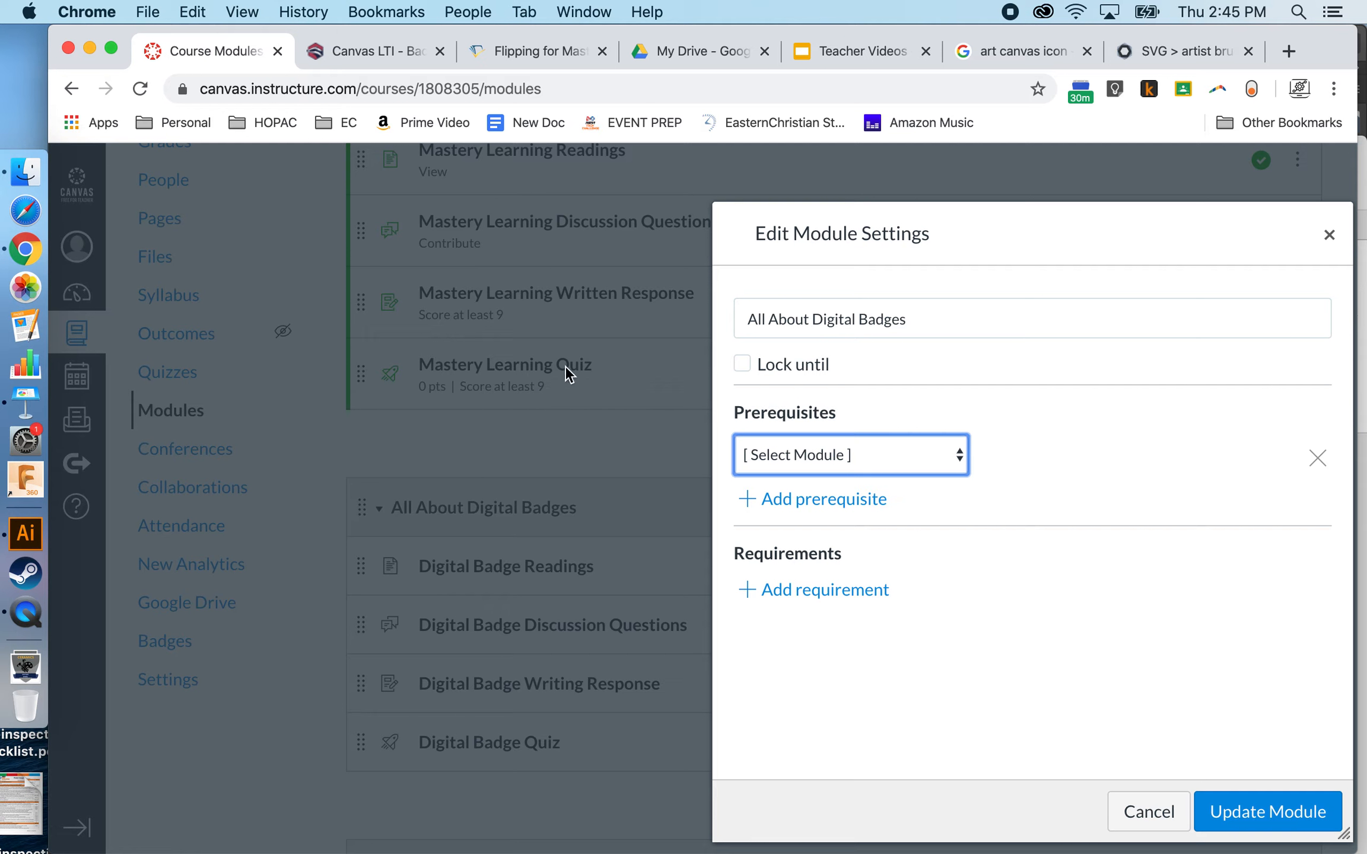
{"action": "left_click", "coordinate": [846, 452]}
{"action": "left_click", "coordinate": [843, 469]}
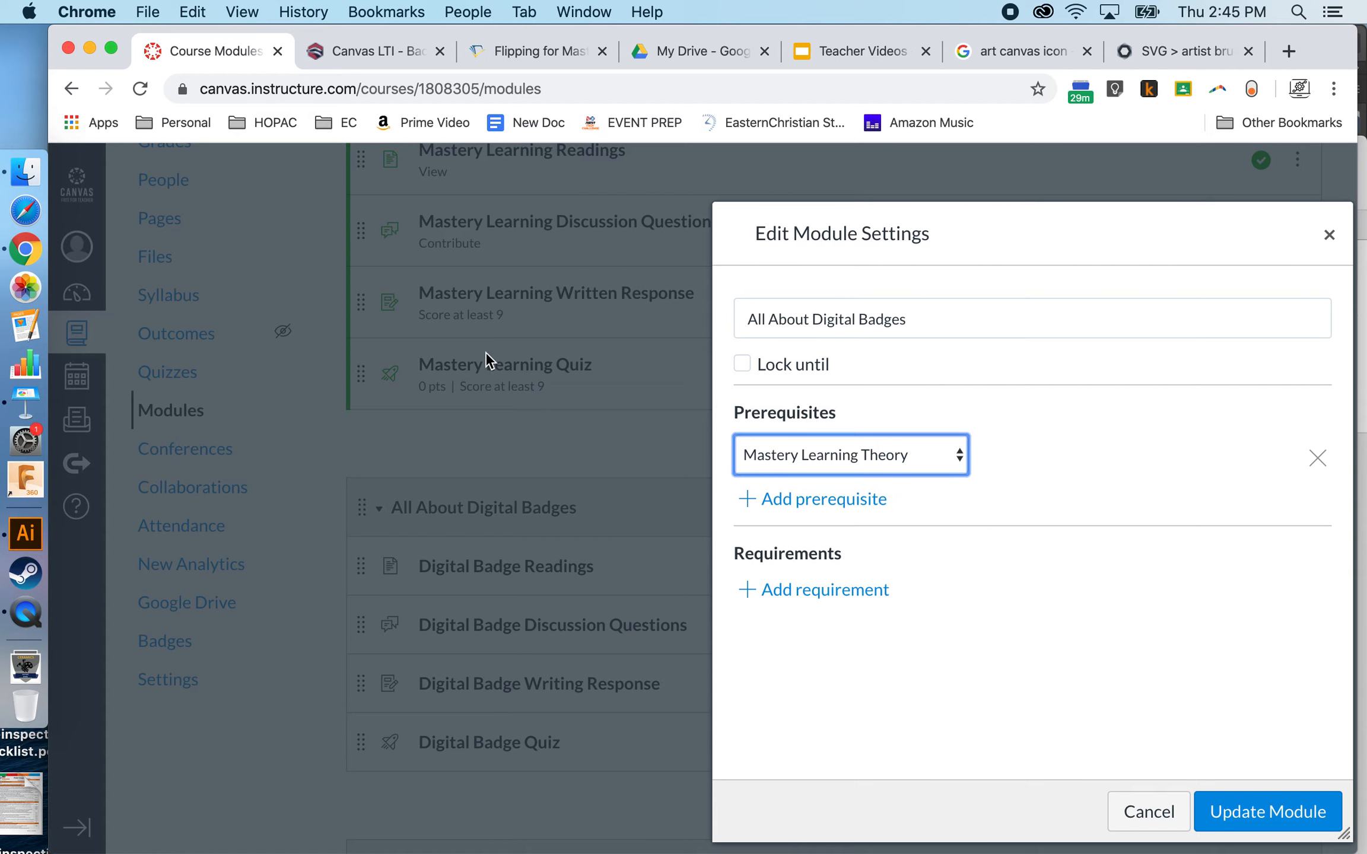
{"action": "left_click_drag", "start_coordinate": [1050, 224], "coordinate": [843, 210]}
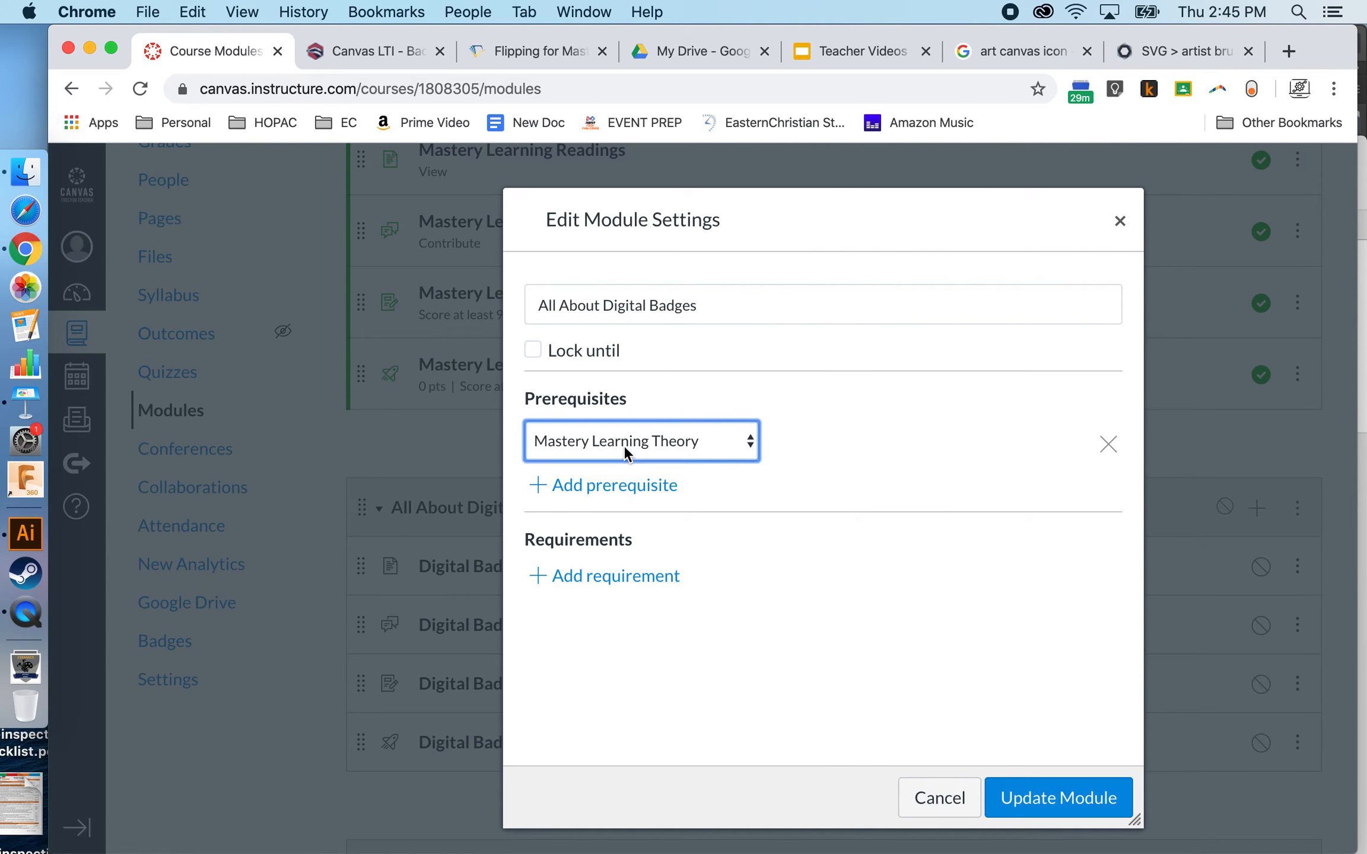
Remove the Mastery Learning Theory prerequisite and close the All About Digital Badges settings without saving
{"action": "left_click", "coordinate": [1108, 444]}
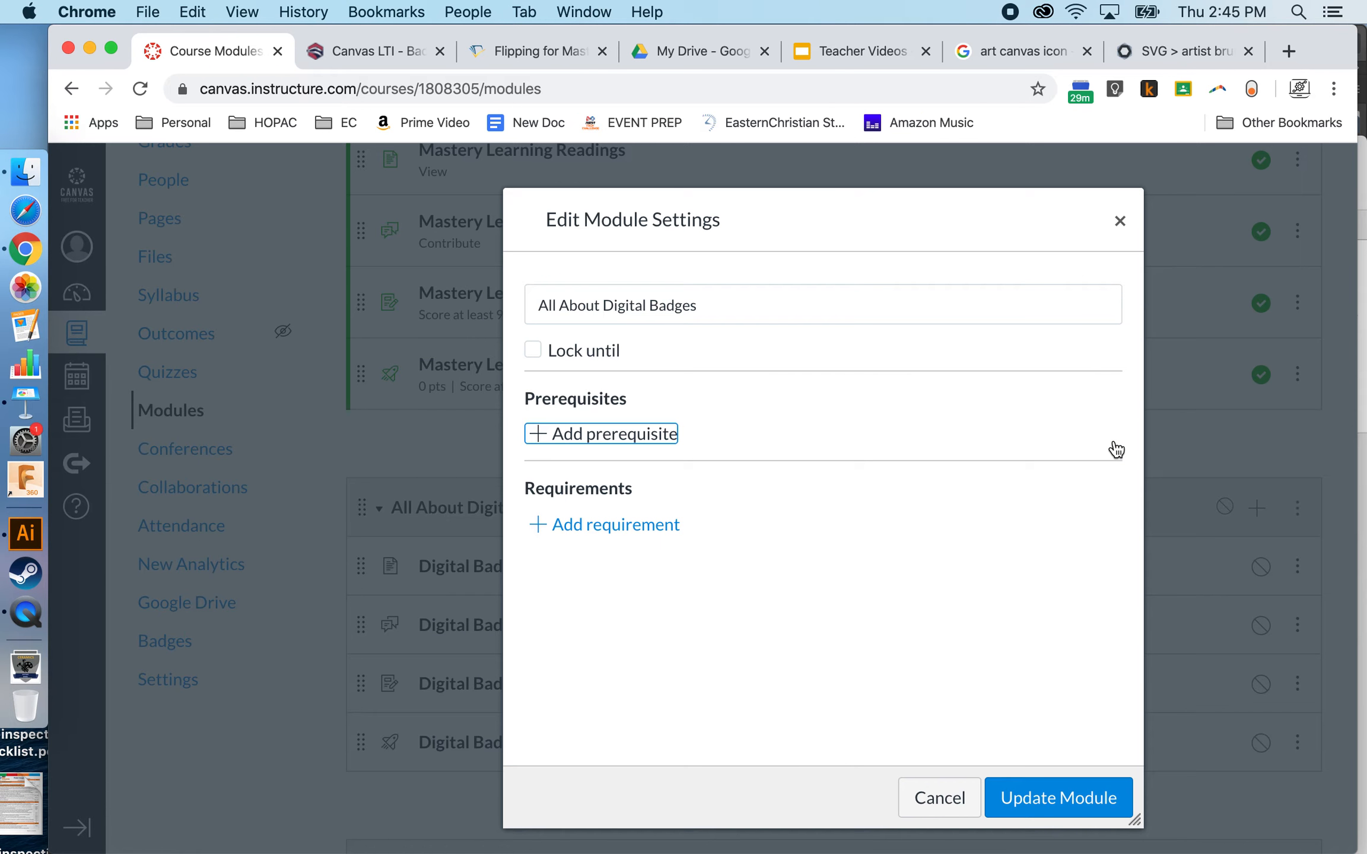
{"action": "left_click", "coordinate": [941, 800]}
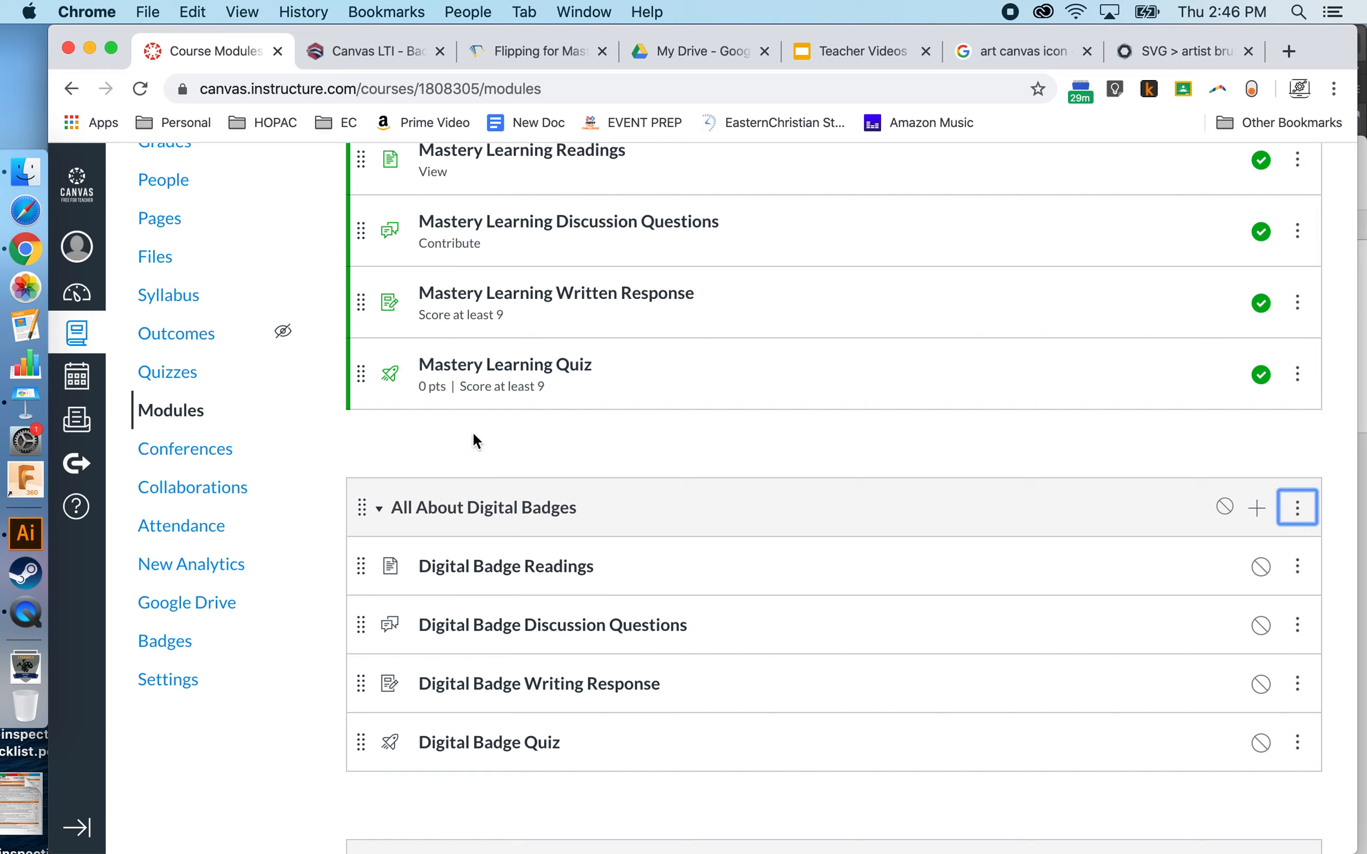
Review the course modules, and open the course's Badges page to check student progress in Badgr
{"action": "scroll", "coordinate": [473, 433], "scroll_direction": "up", "scroll_amount": 5}
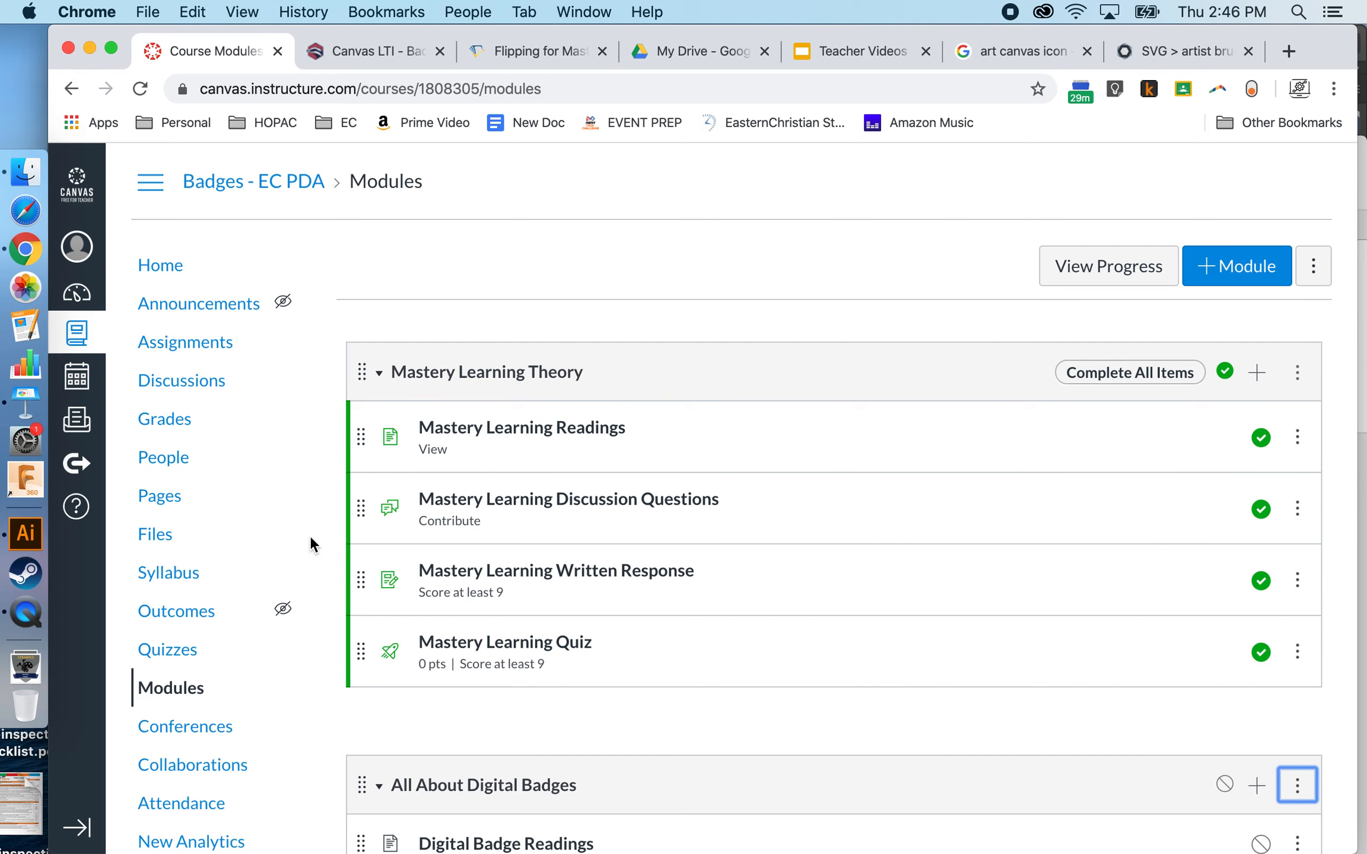
{"action": "scroll", "coordinate": [310, 535], "scroll_direction": "down", "scroll_amount": 6}
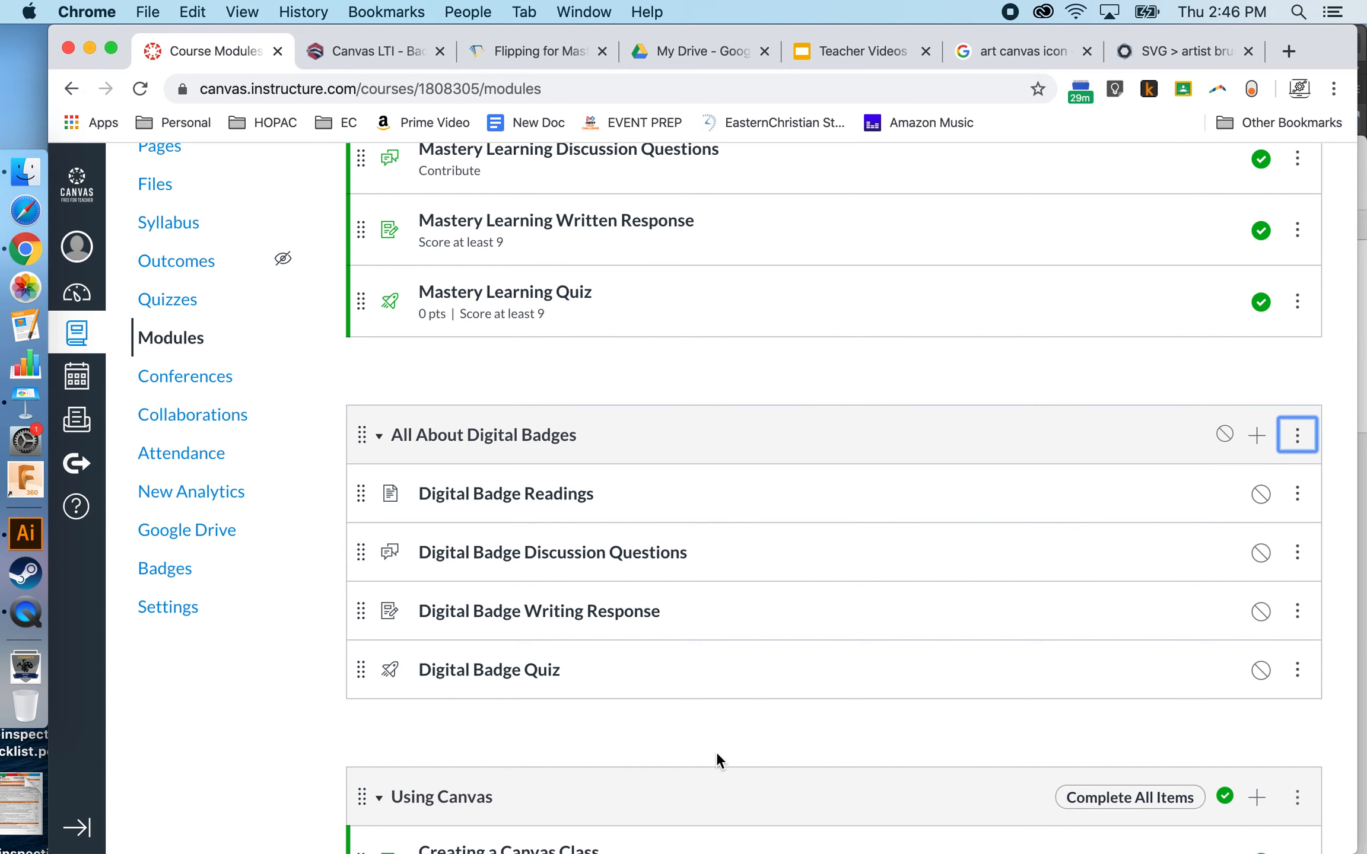
{"action": "scroll", "coordinate": [653, 418], "scroll_direction": "up", "scroll_amount": 3}
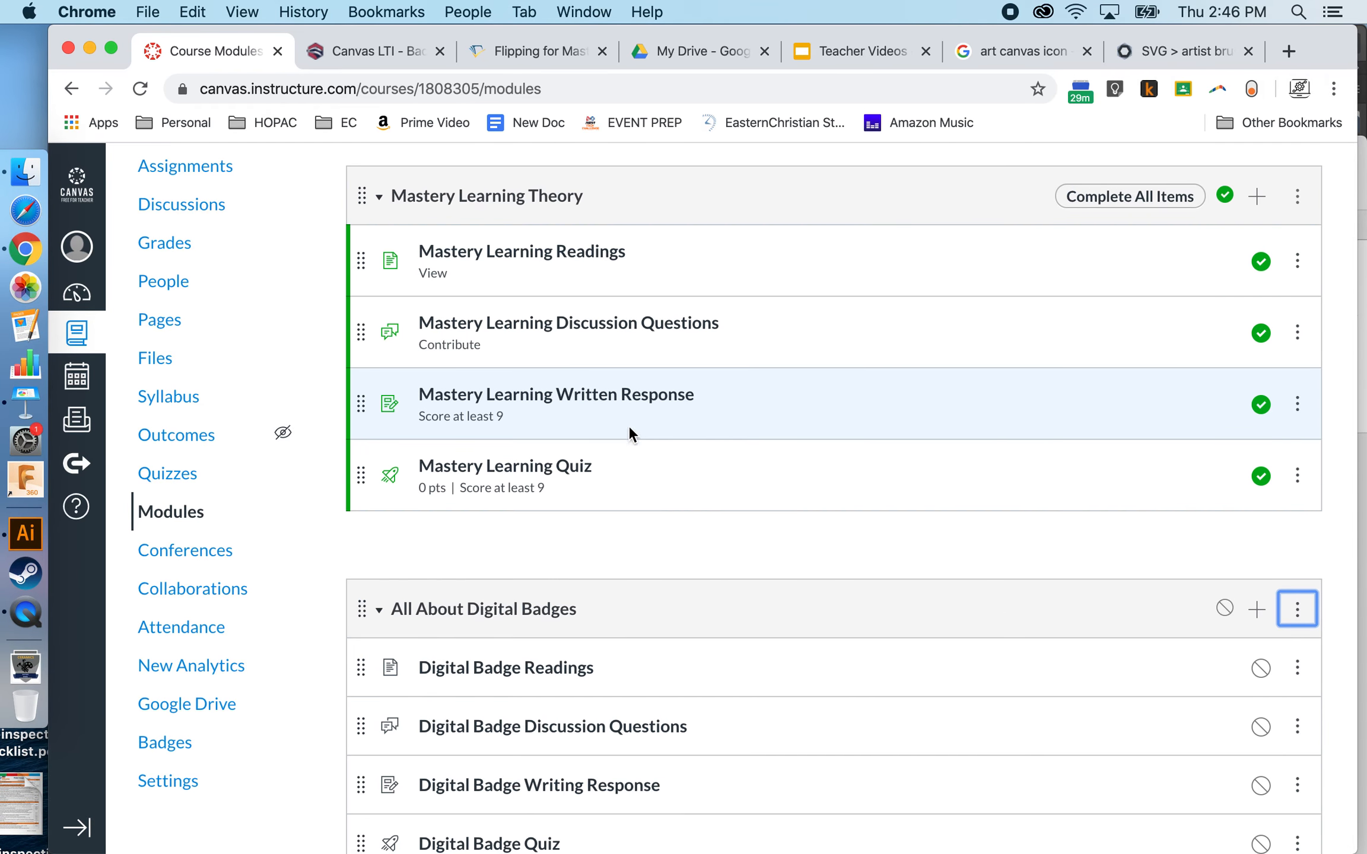
{"action": "left_click", "coordinate": [169, 750]}
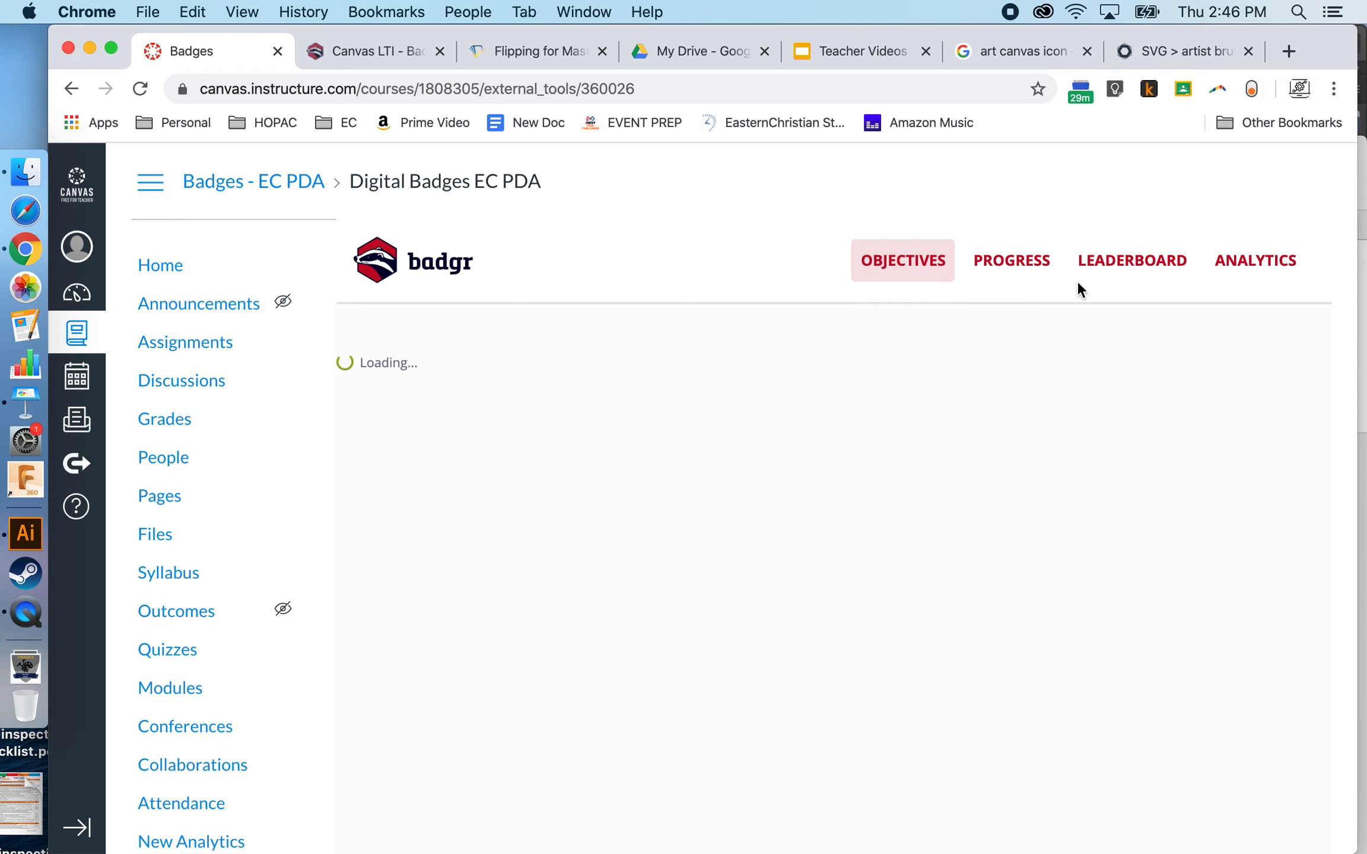
{"action": "left_click", "coordinate": [1011, 261]}
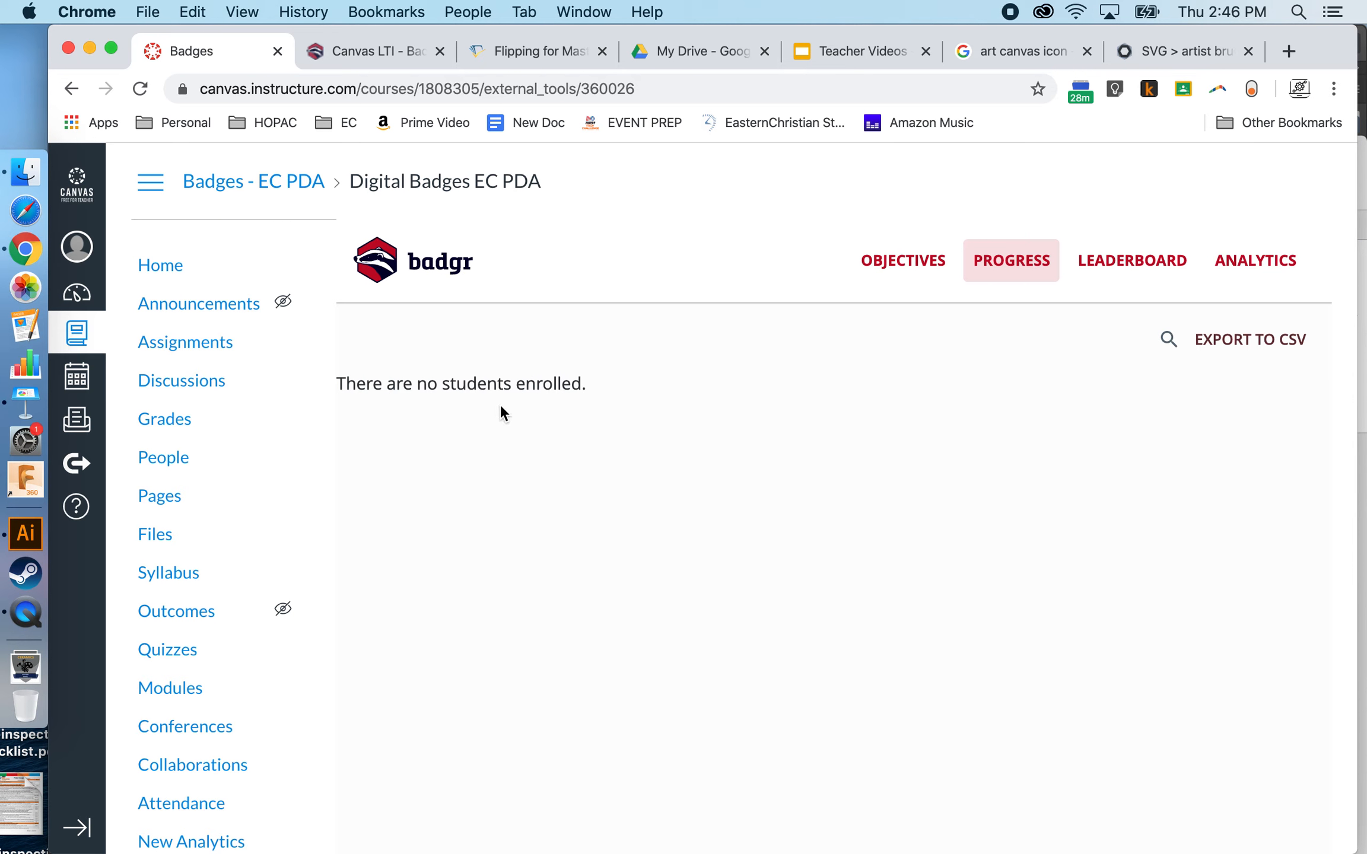
Open the Badgr leaderboard and enable it for the course
{"action": "left_click", "coordinate": [1140, 268]}
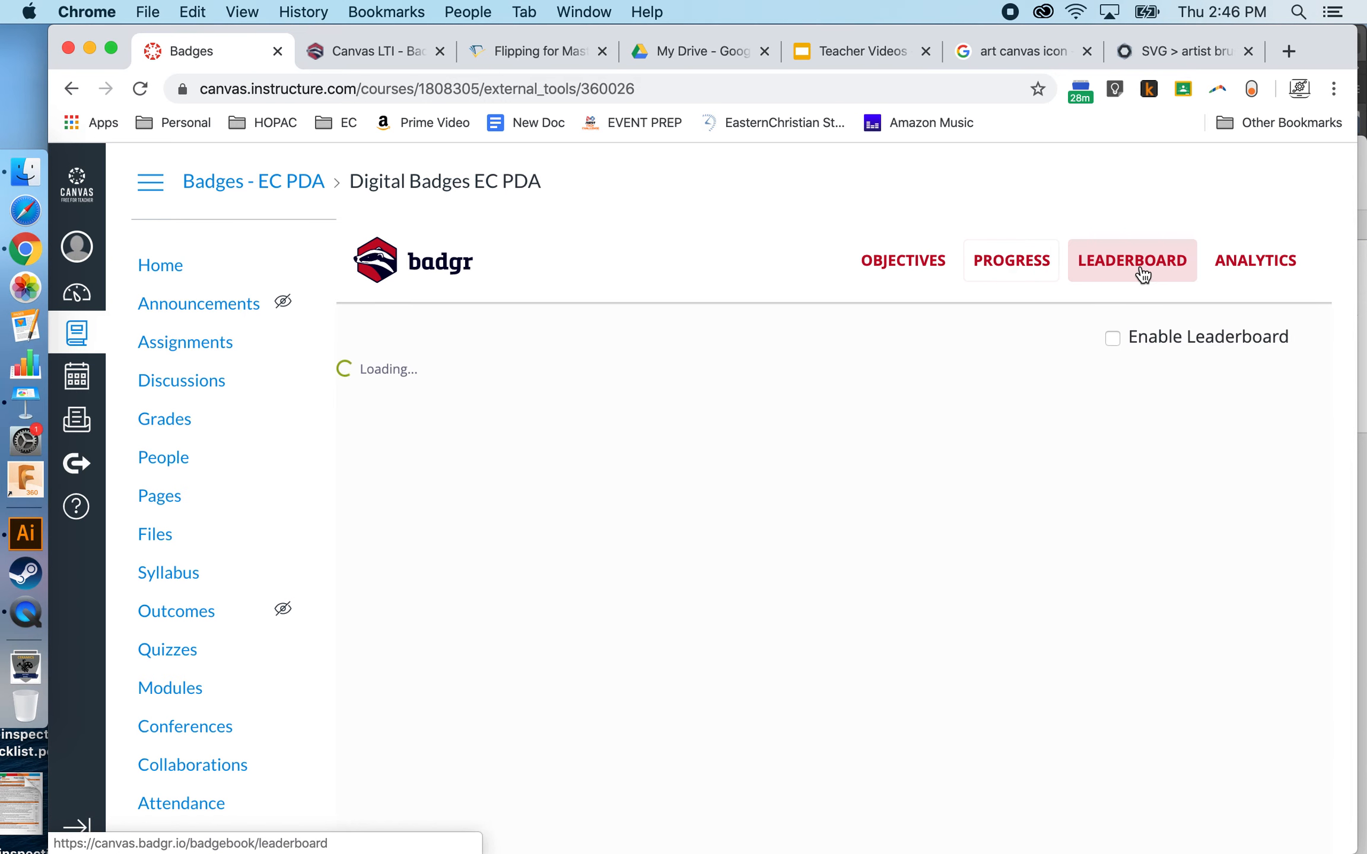
{"action": "left_click", "coordinate": [1113, 336]}
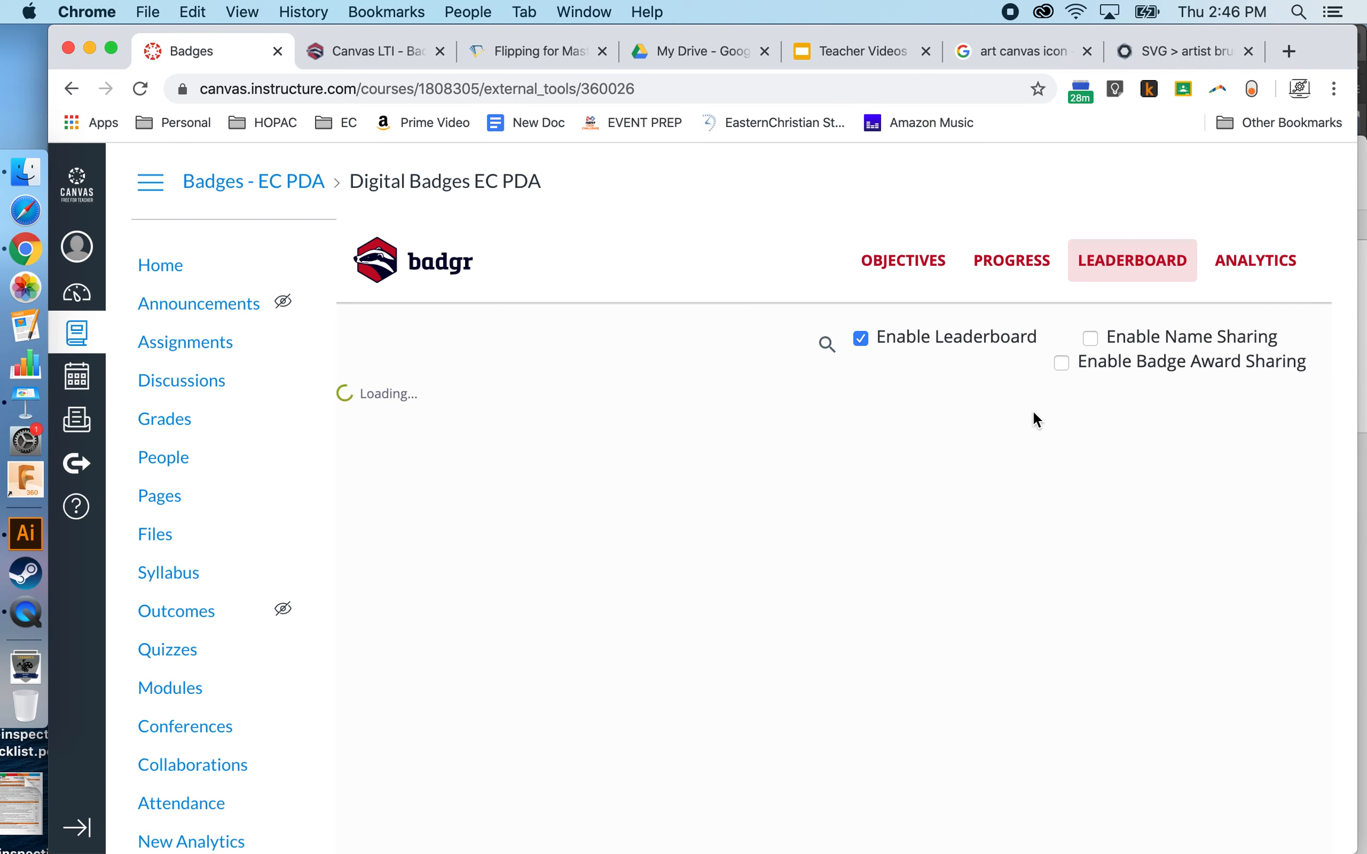